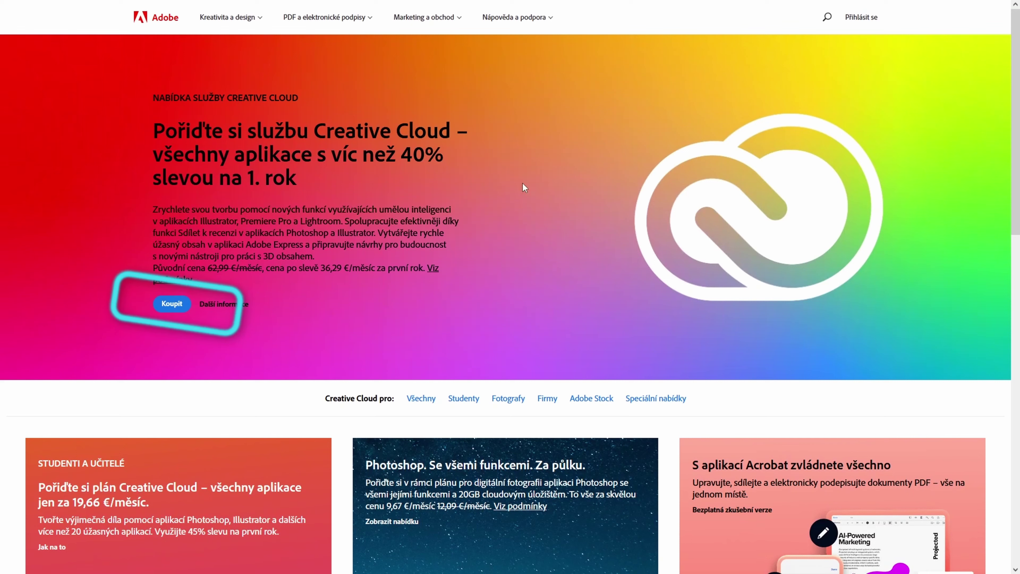
Buy the digital photography plan and continue to the checkout e-mail step
left_click(166, 305)
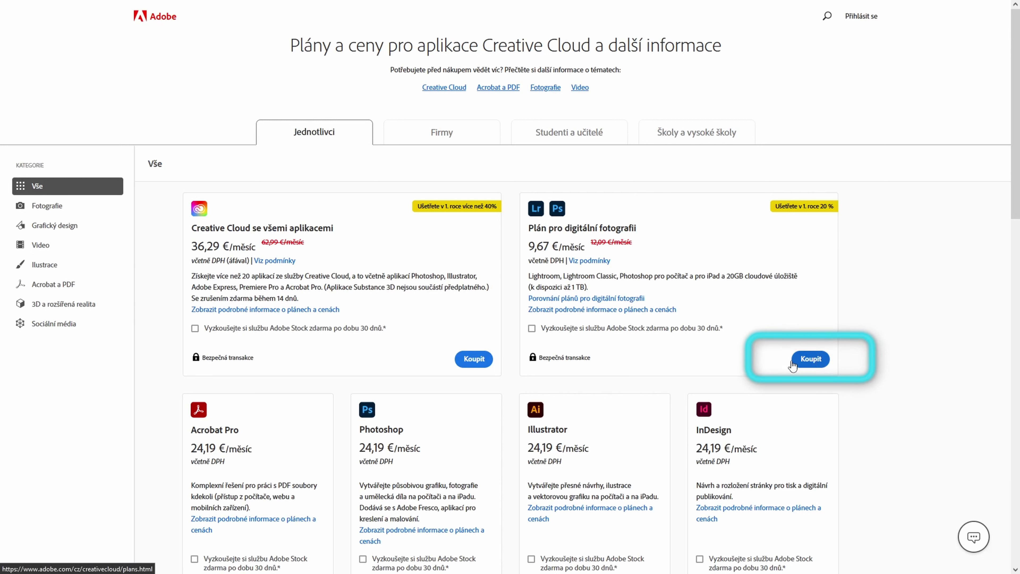
left_click(815, 360)
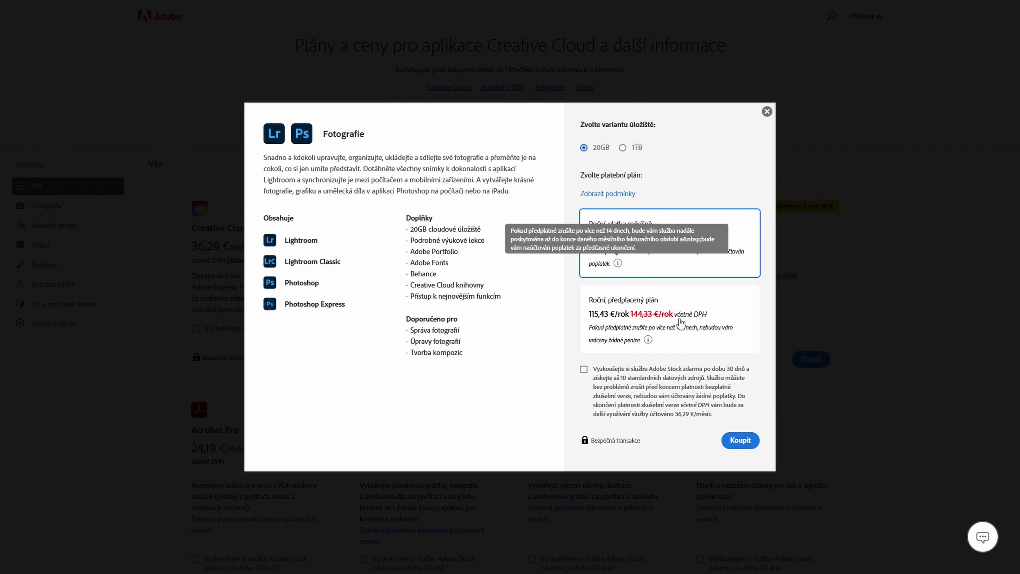
left_click_drag(695, 242, 584, 237)
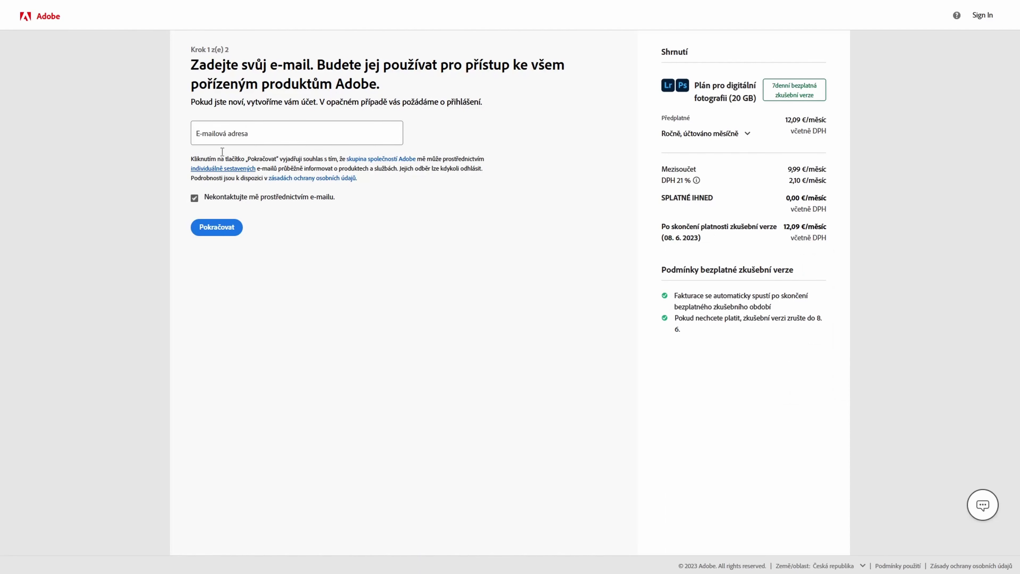
left_click(234, 134)
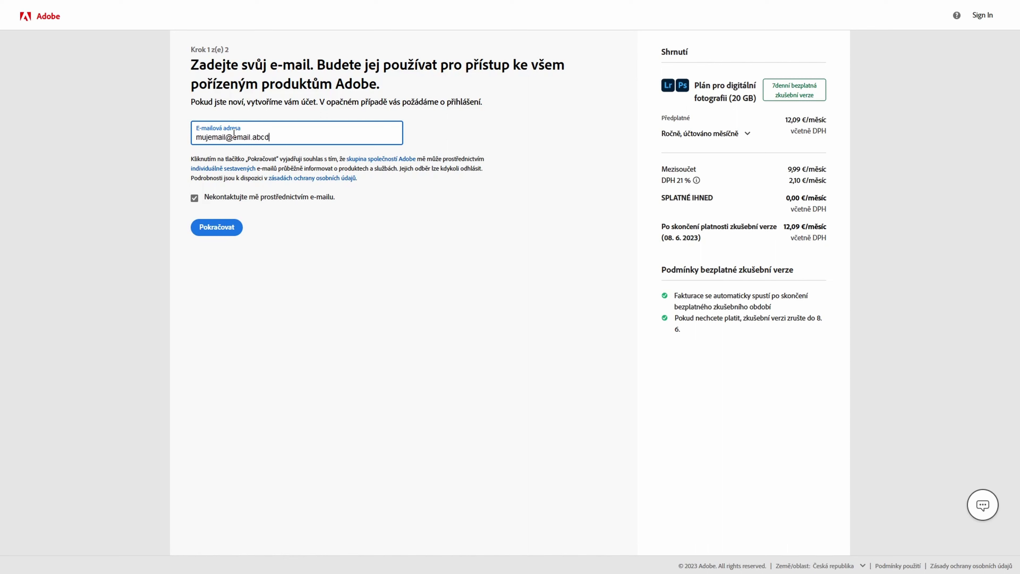
Submit the checkout e-mail and move to the Creative Cloud All Apps free trials page
triple_click(750, 323)
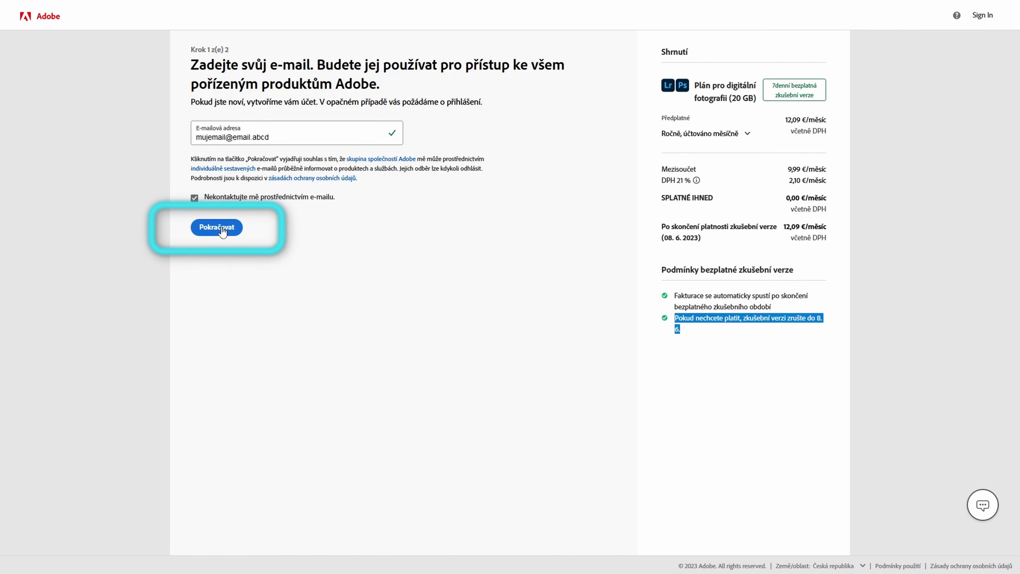
left_click(222, 232)
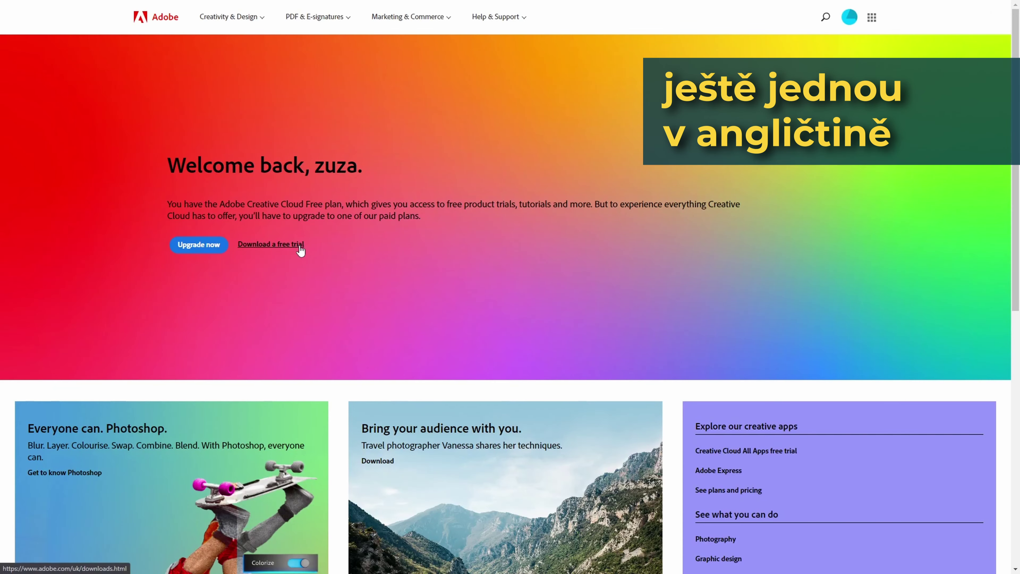
left_click(299, 246)
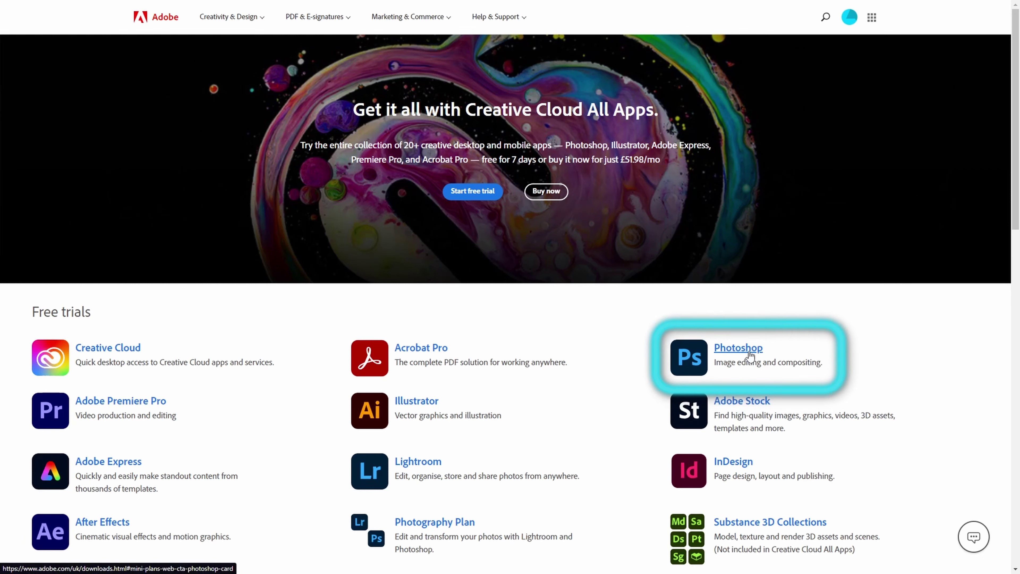
Start a Photoshop free trial and choose the 20 GB Photography plan at £9.98/mo
left_click(749, 354)
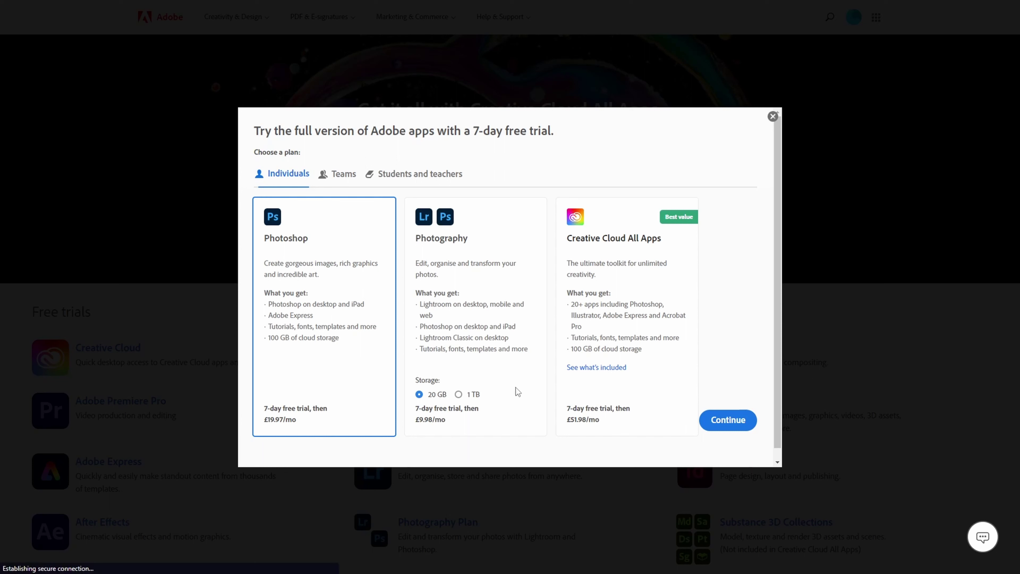
left_click(510, 370)
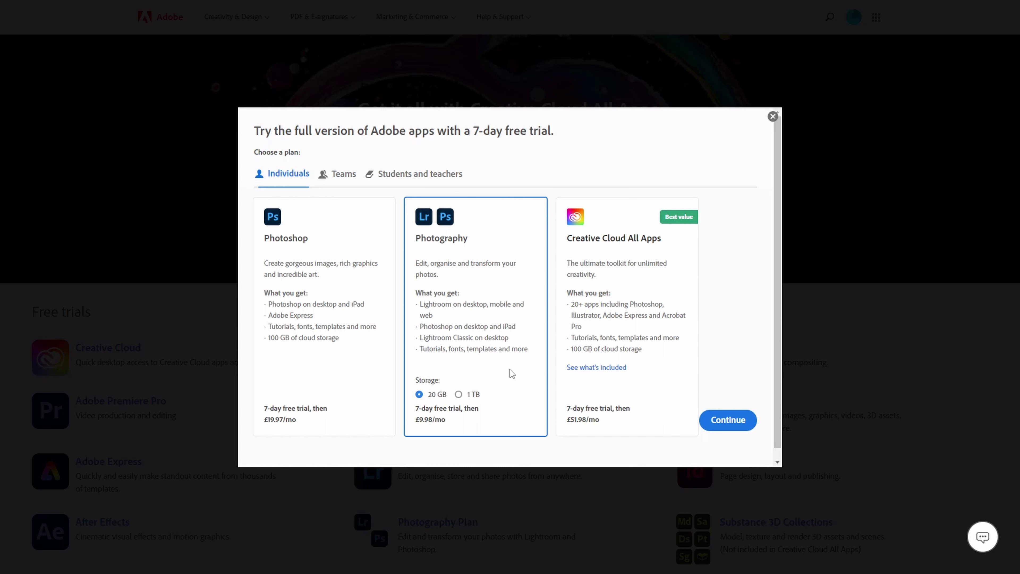
left_click_drag(419, 326, 524, 329)
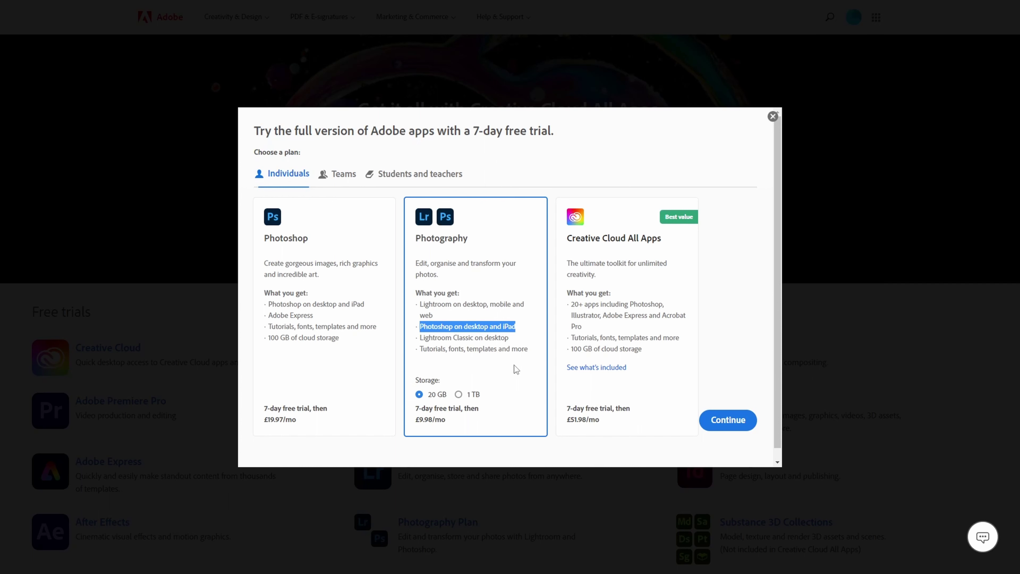
left_click(728, 420)
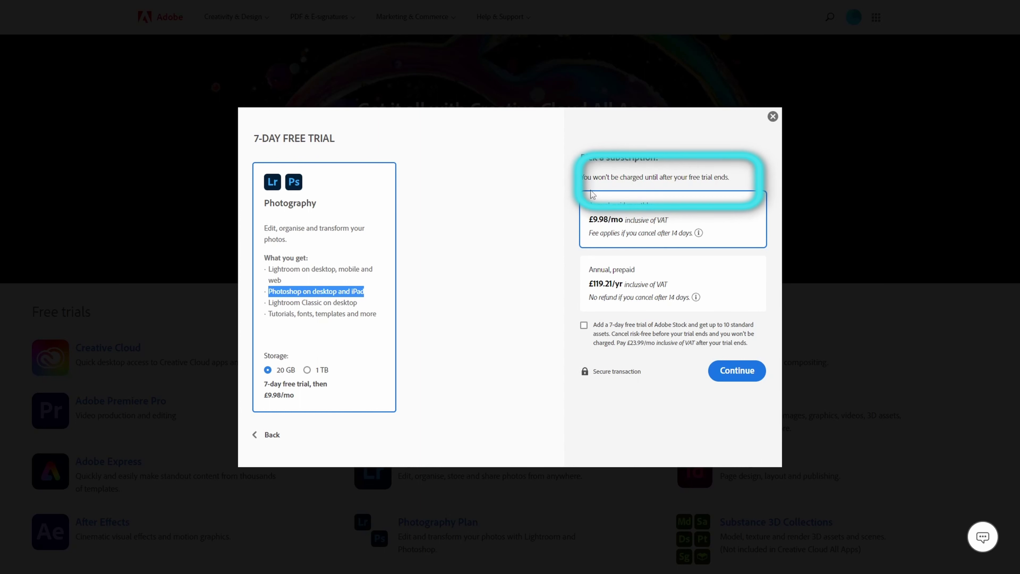
Decline the additional offers for the Photography plan trial
left_click_drag(581, 177, 730, 177)
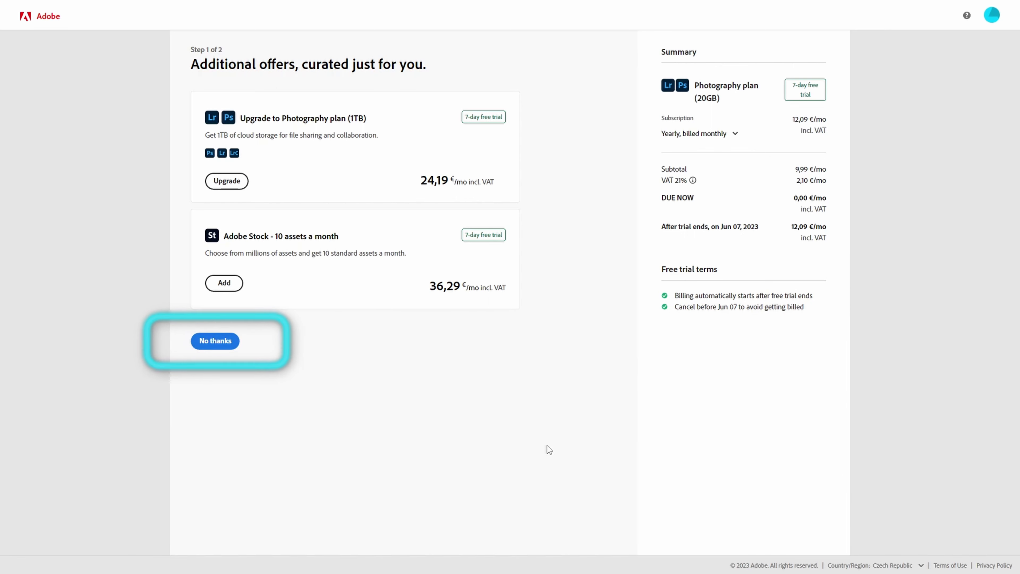
left_click(215, 341)
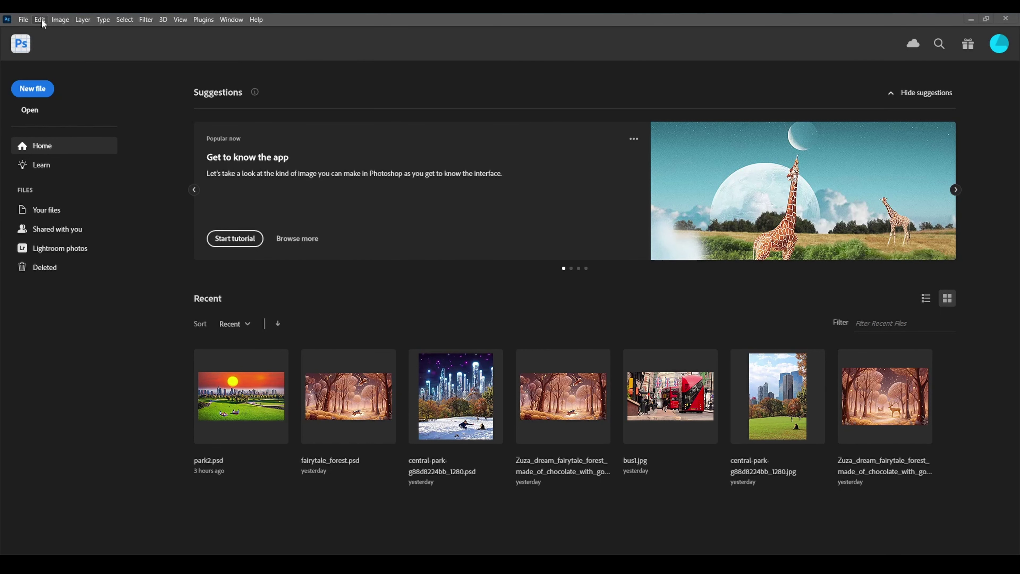
left_click(42, 20)
mouse_move(88, 473)
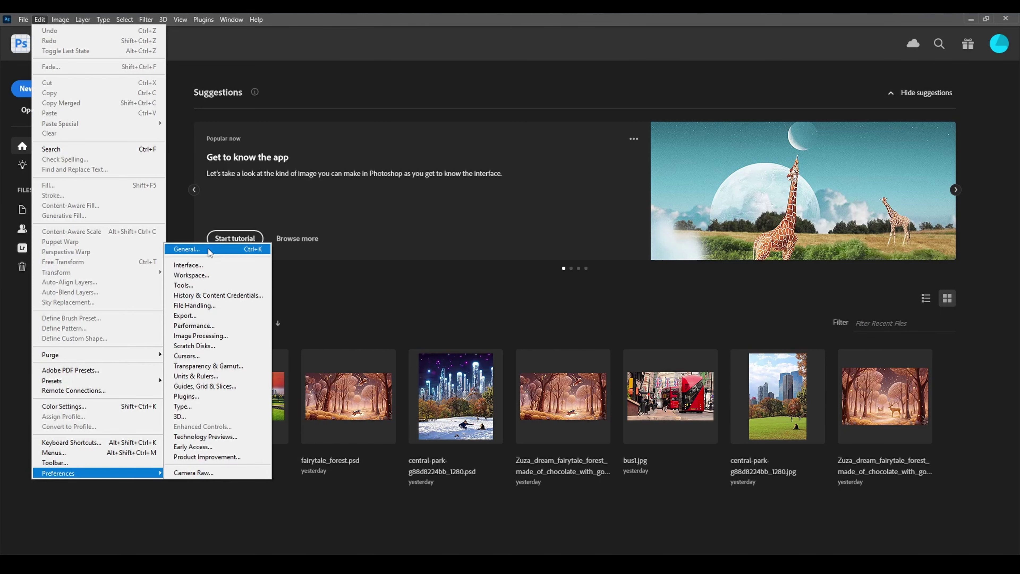
In Interface preferences, keep UI Language as English: International and review UI Scaling
left_click(208, 249)
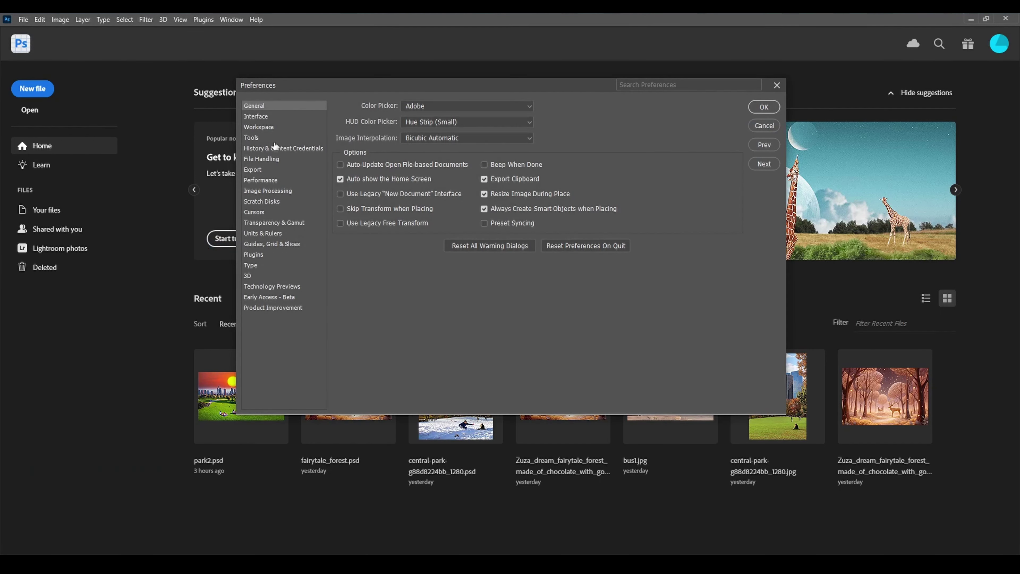
left_click(259, 116)
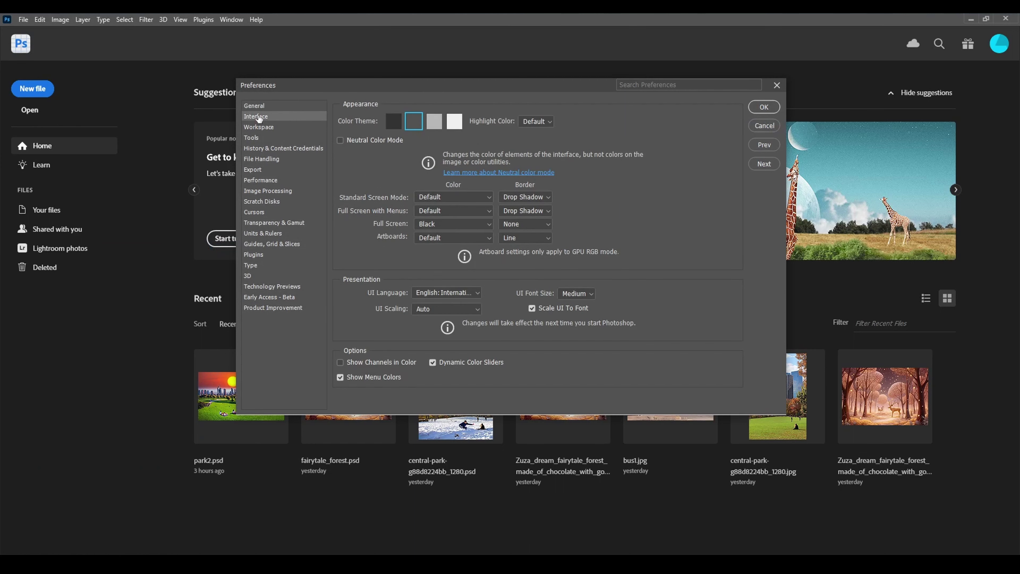
left_click(478, 297)
left_click(474, 305)
left_click(480, 307)
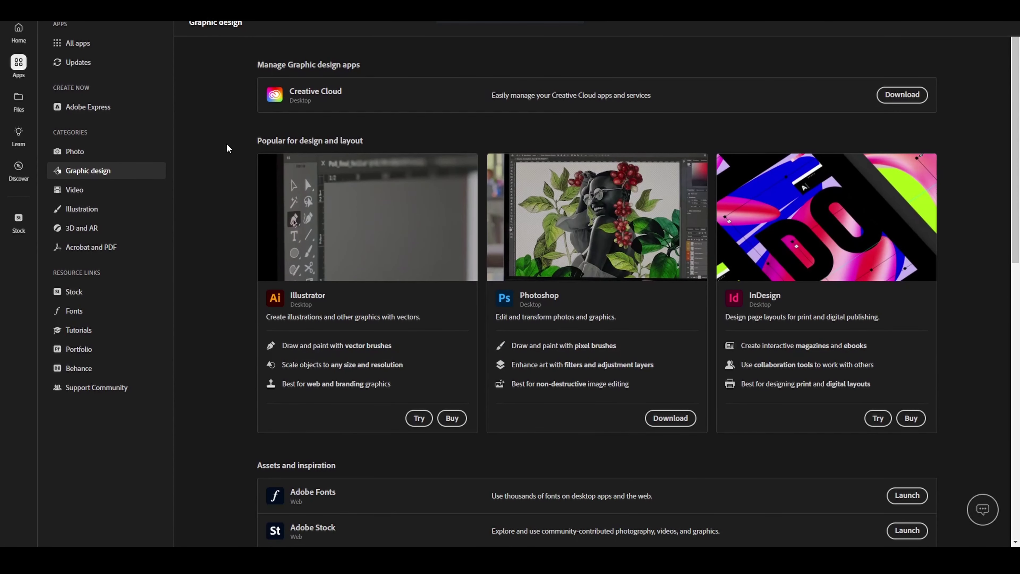
Download the Creative Cloud Desktop installer and save it in the adobe folder on E
left_click(901, 96)
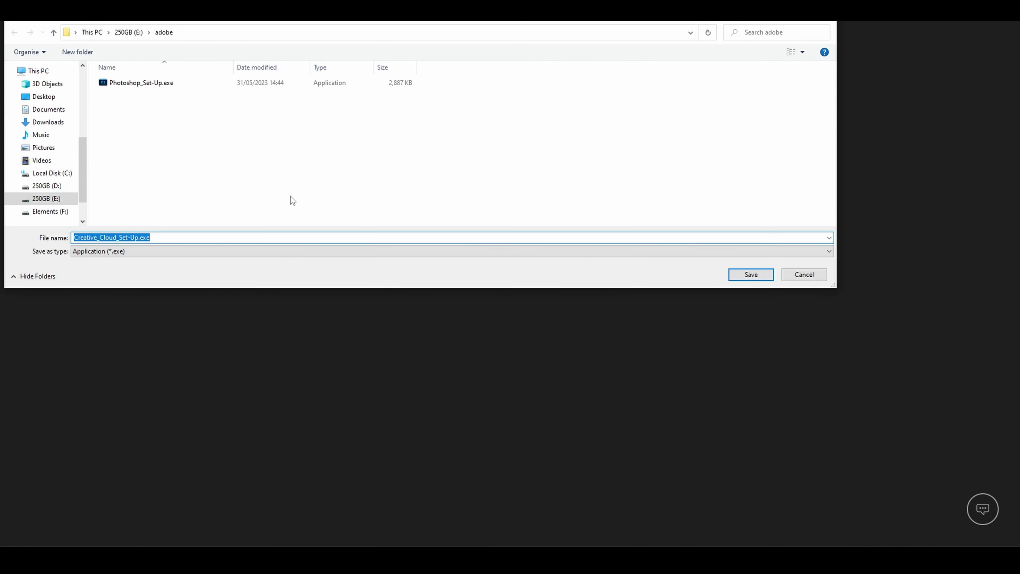
left_click(751, 275)
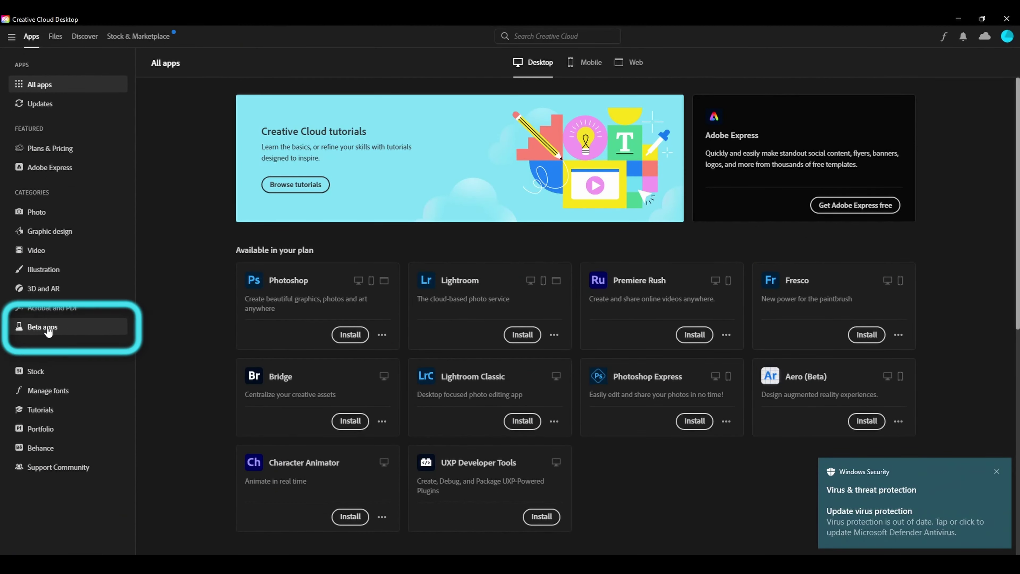
From Creative Cloud Desktop's Beta apps list, open the beta Usage Policy & FAQ page
left_click(1001, 475)
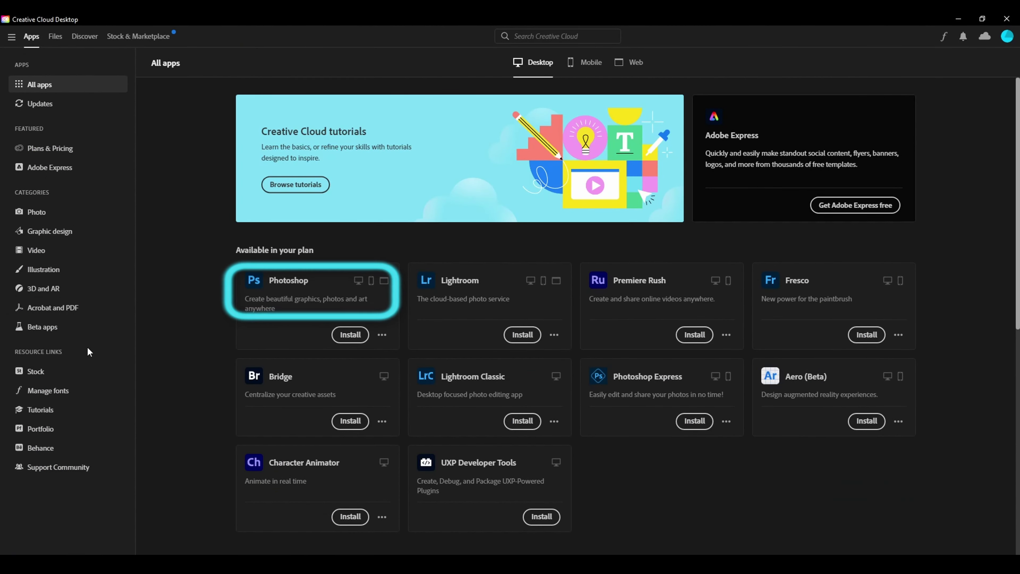
left_click(43, 328)
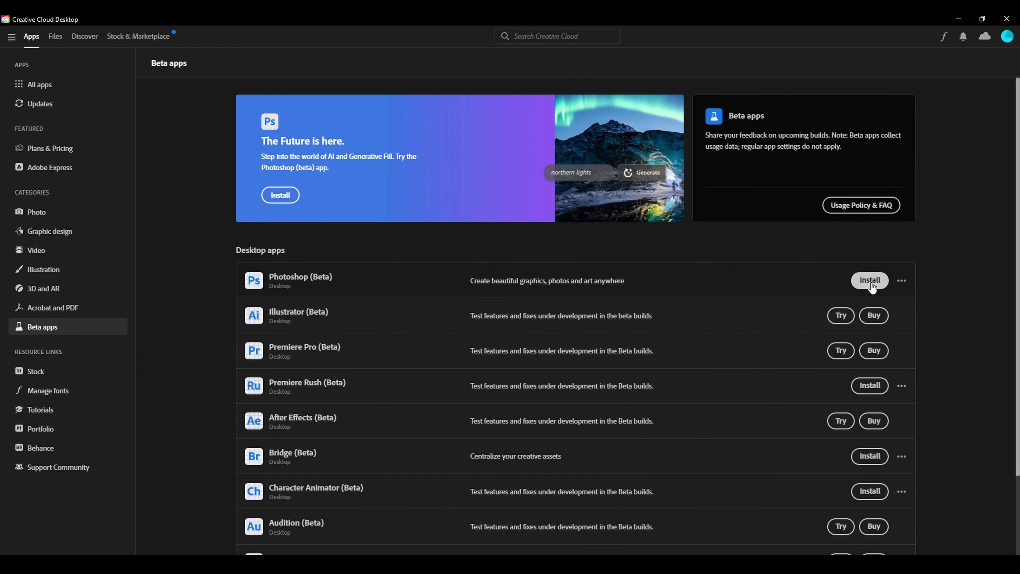
left_click(857, 209)
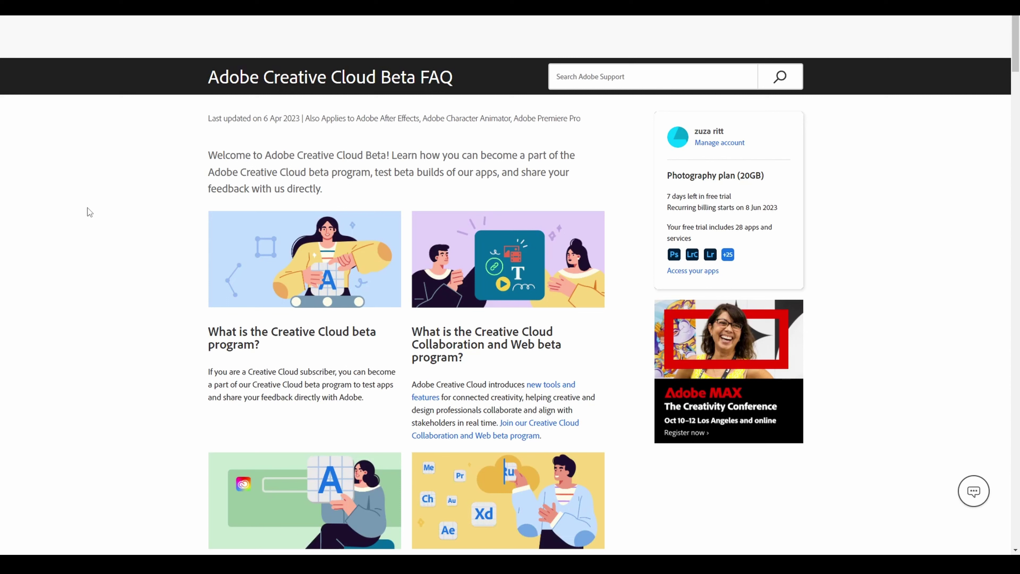
Search Adobe Support for 'commercial usage' and open the Creative Cloud Public Beta FAQ
left_click(585, 74)
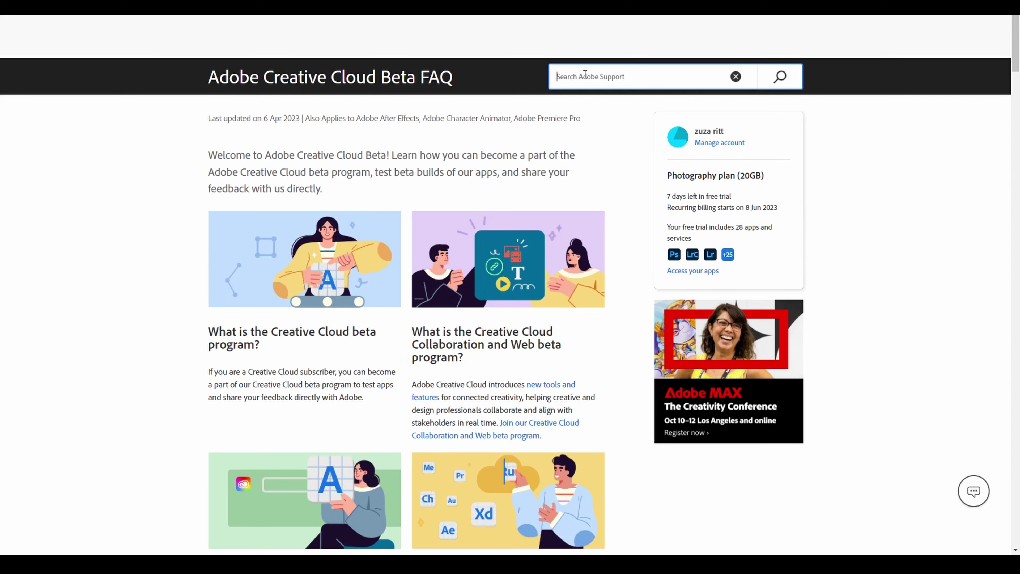
type("commercial usage")
key("Return")
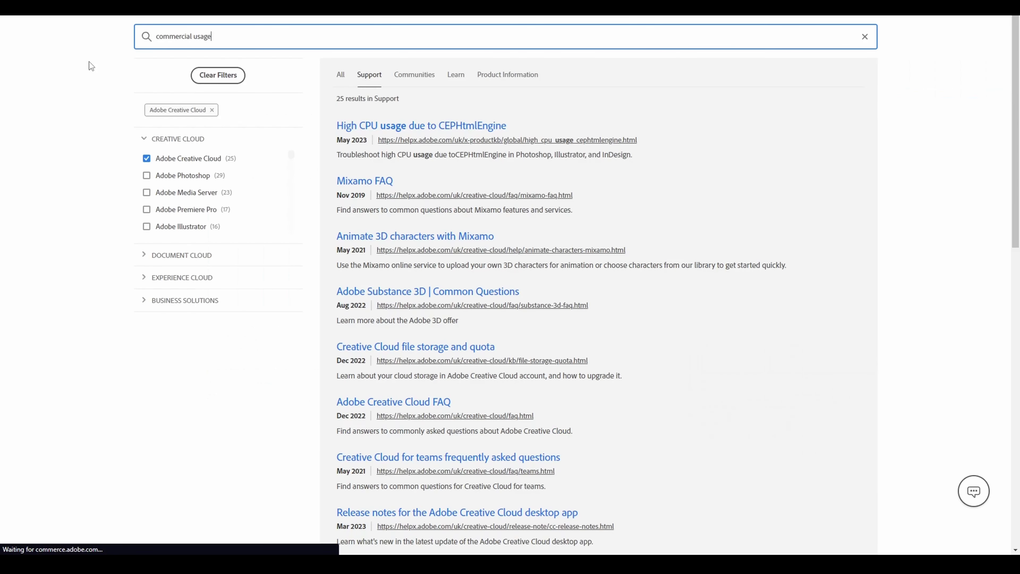
key("BackSpace")
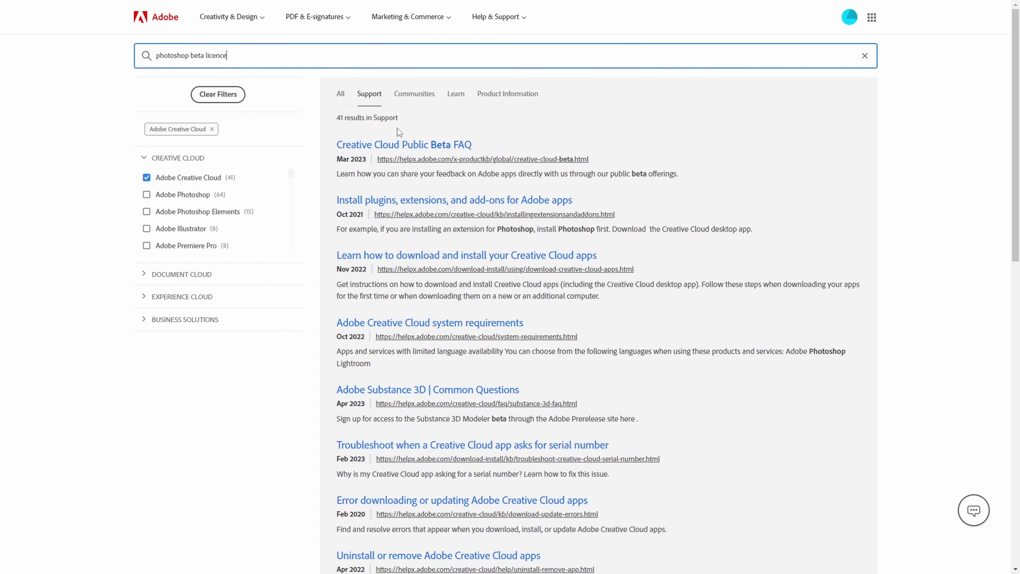
left_click(415, 145)
Highlight the usage-information lines, then the '4. No Commercial Use' guideline section
left_click_drag(220, 237, 480, 341)
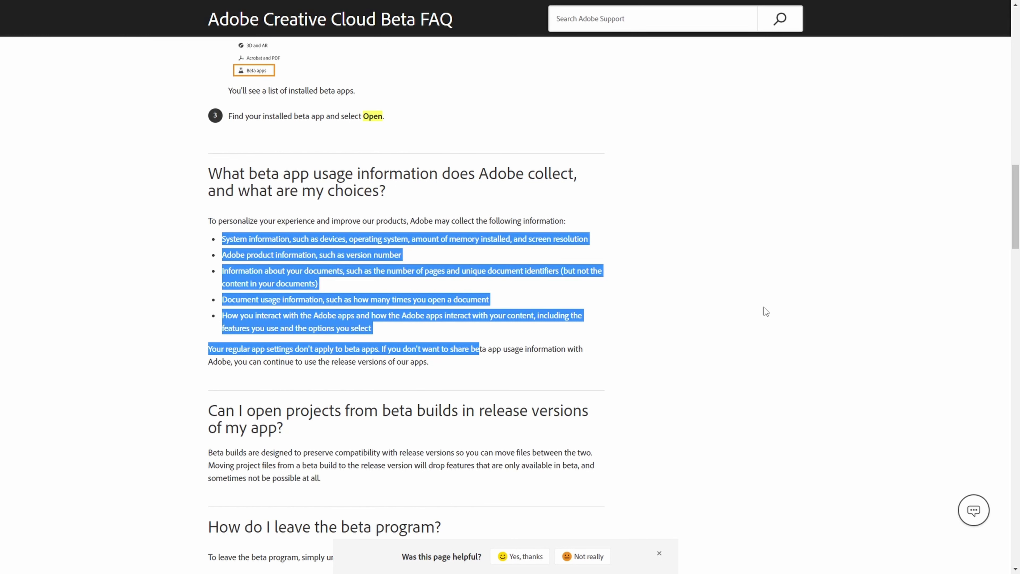
left_click_drag(498, 301, 356, 301)
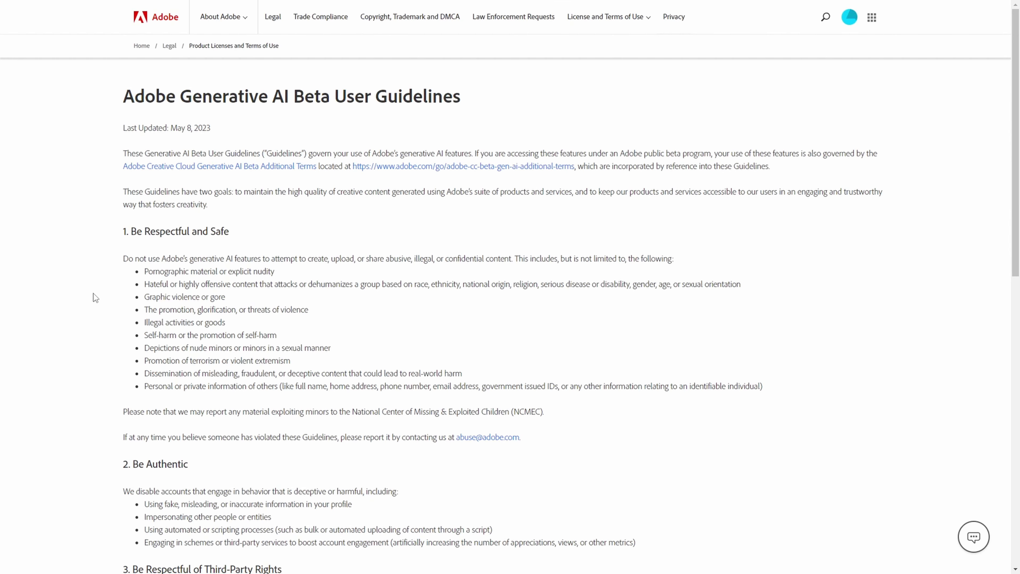
scroll(89, 295, "down", 5)
scroll(89, 295, "down", 4)
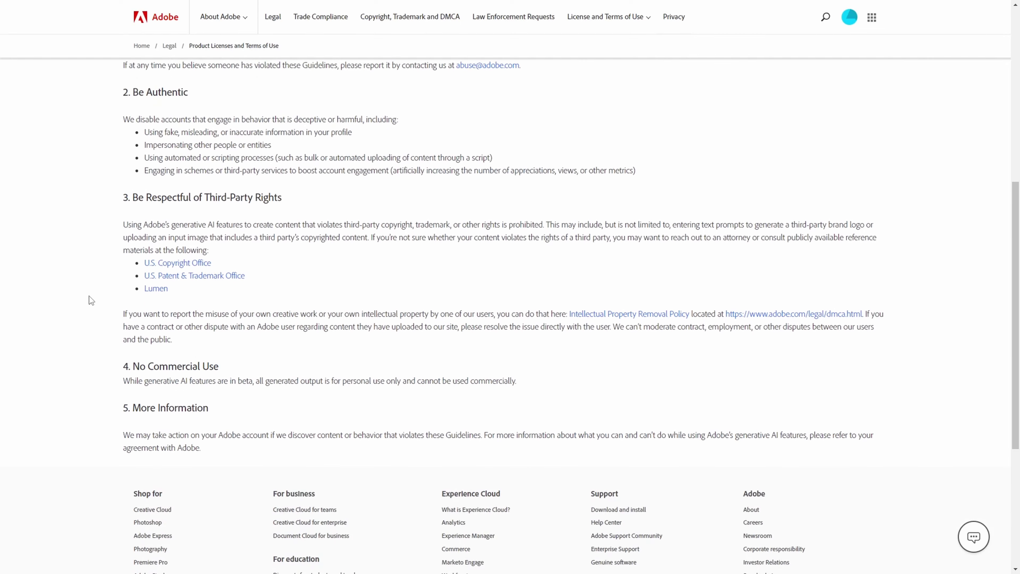
scroll(89, 296, "down", 5)
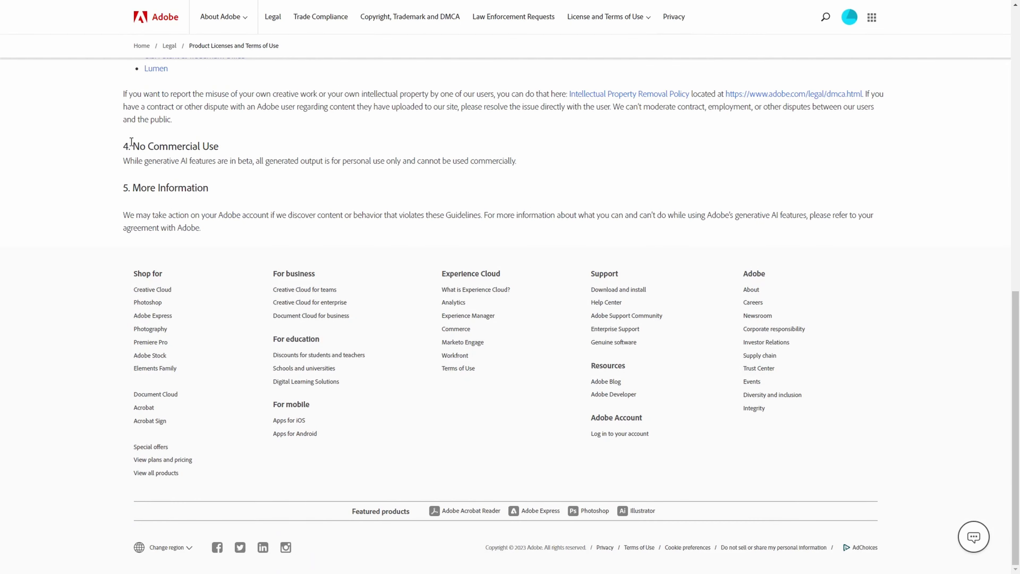
mouse_move(121, 149)
left_mouse_down()
mouse_move(310, 151)
mouse_move(558, 172)
left_mouse_up()
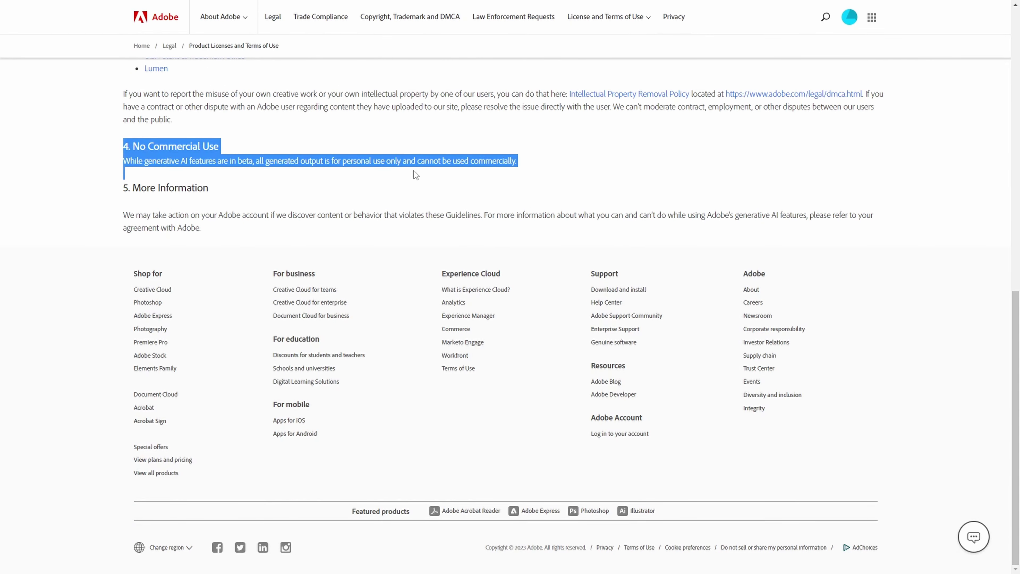
Launch Photoshop (Beta) from Creative Cloud Desktop's Beta apps list
left_click(76, 210)
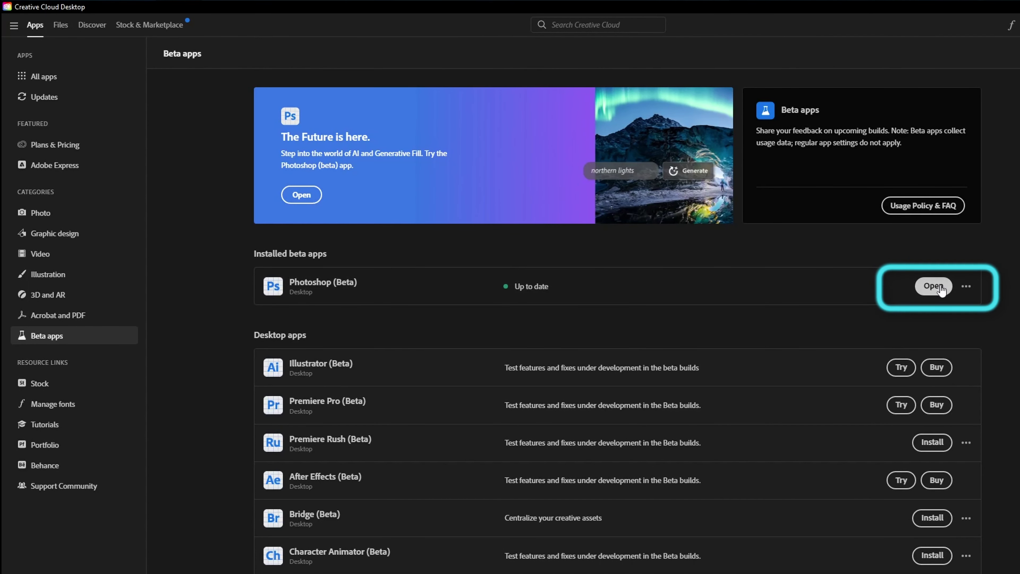
left_click(933, 285)
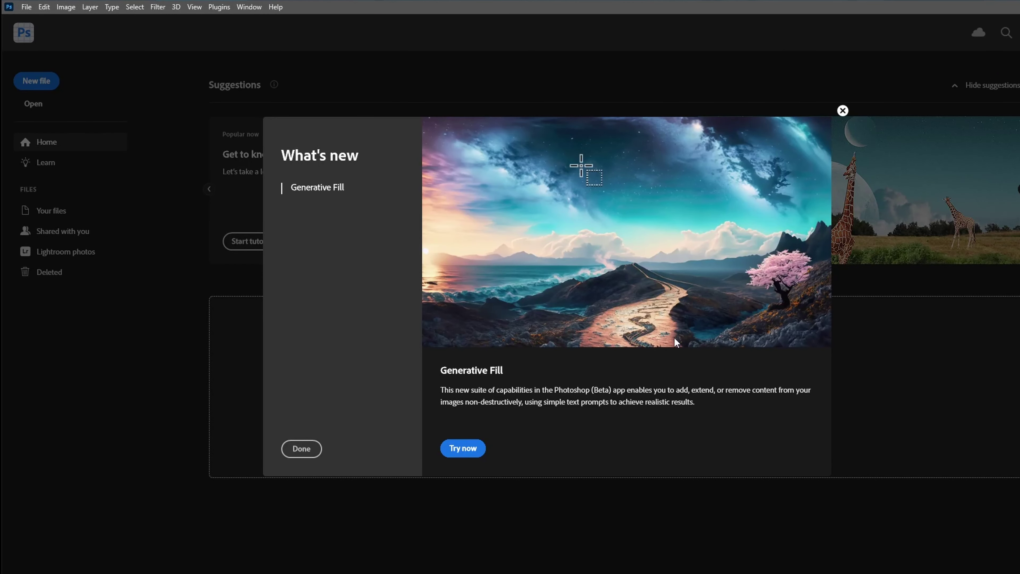
Dismiss What's new, keep standard screen mode, and start a 1920 × 1080 transparent document
left_click(479, 451)
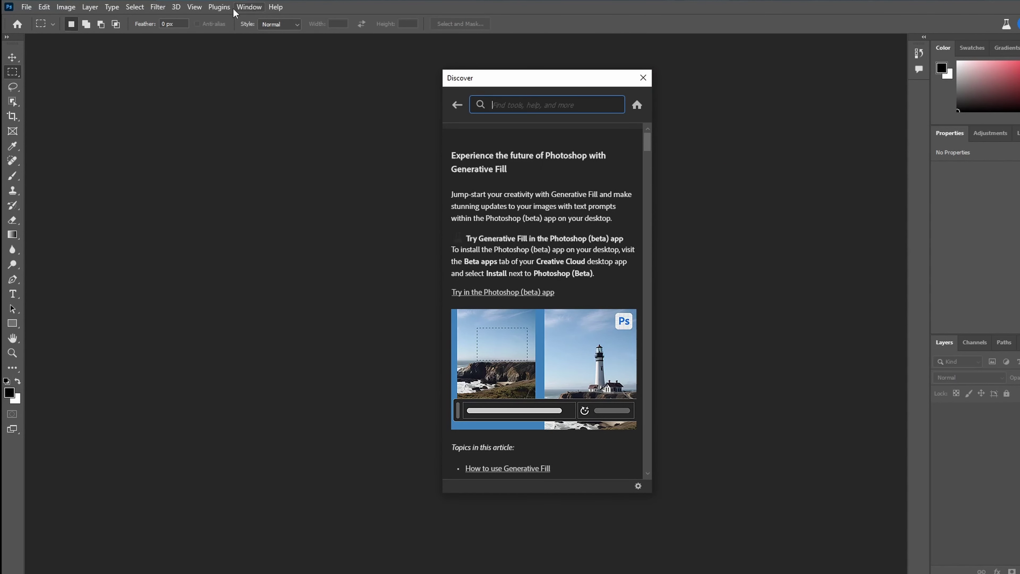
left_click(195, 7)
mouse_move(231, 215)
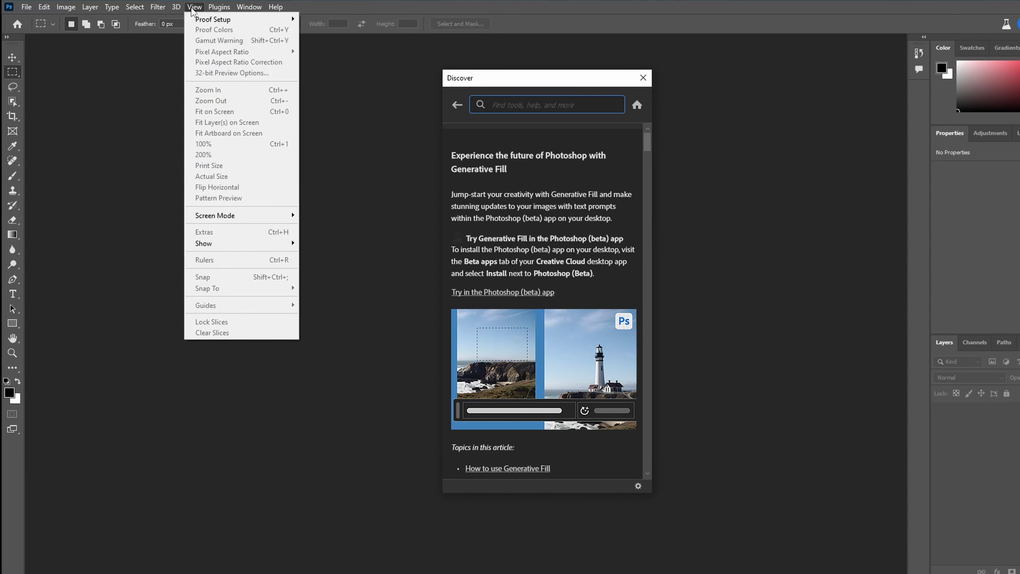
left_click(342, 215)
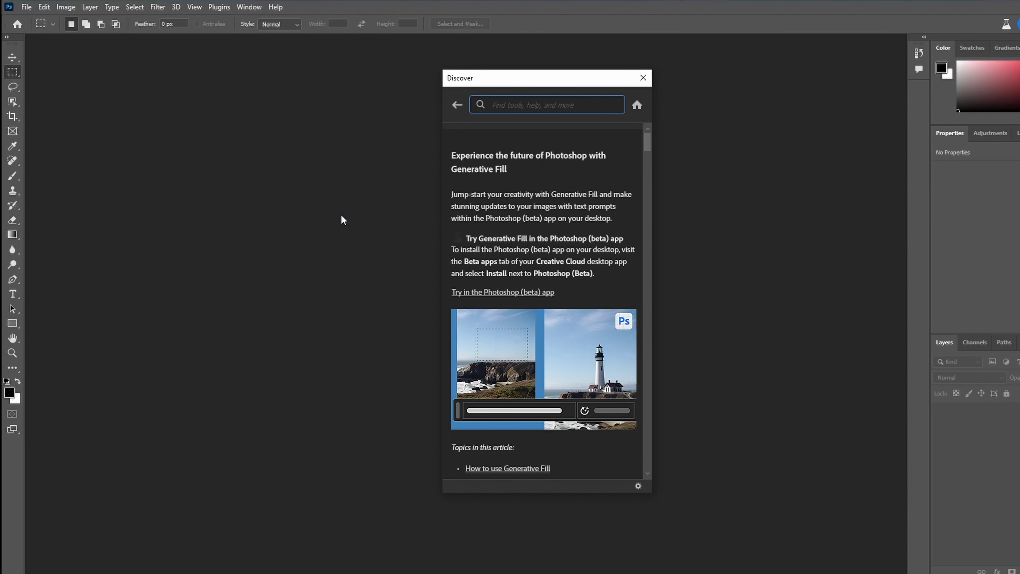
left_click(196, 7)
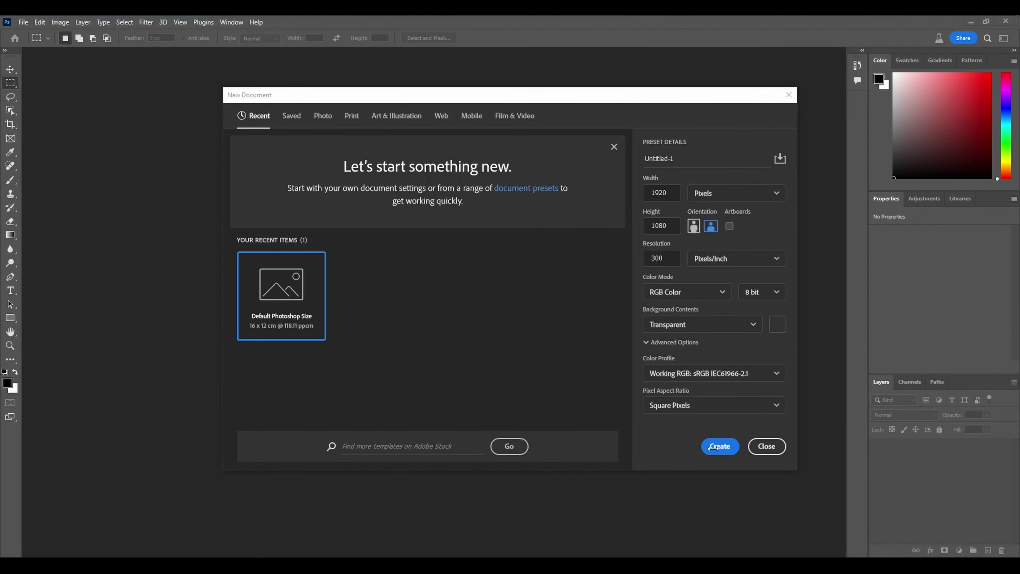
Create the transparent 1920 × 1080 document and dismiss the Generative Fill introduction with Maybe later
left_click(718, 450)
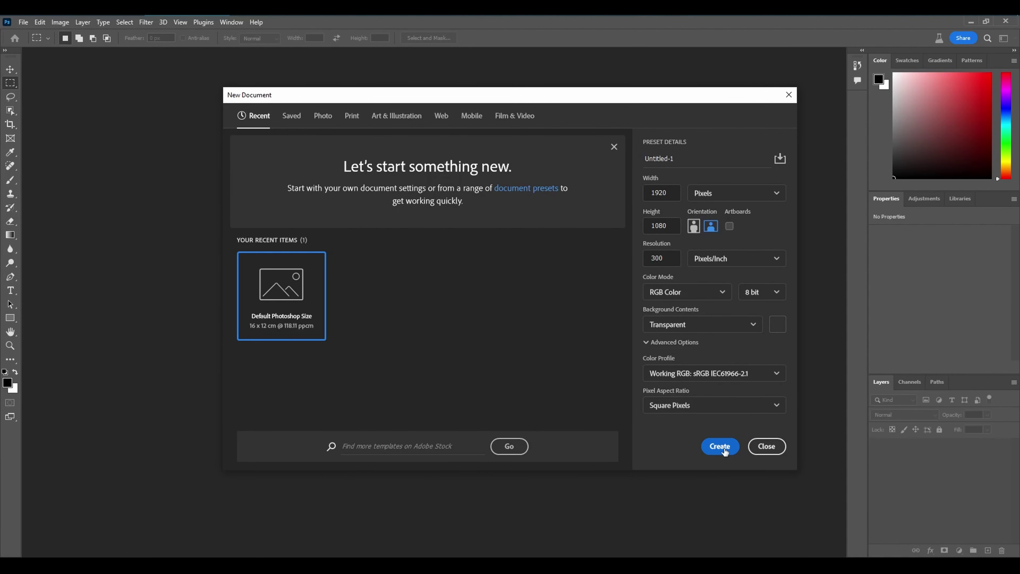
left_click(719, 446)
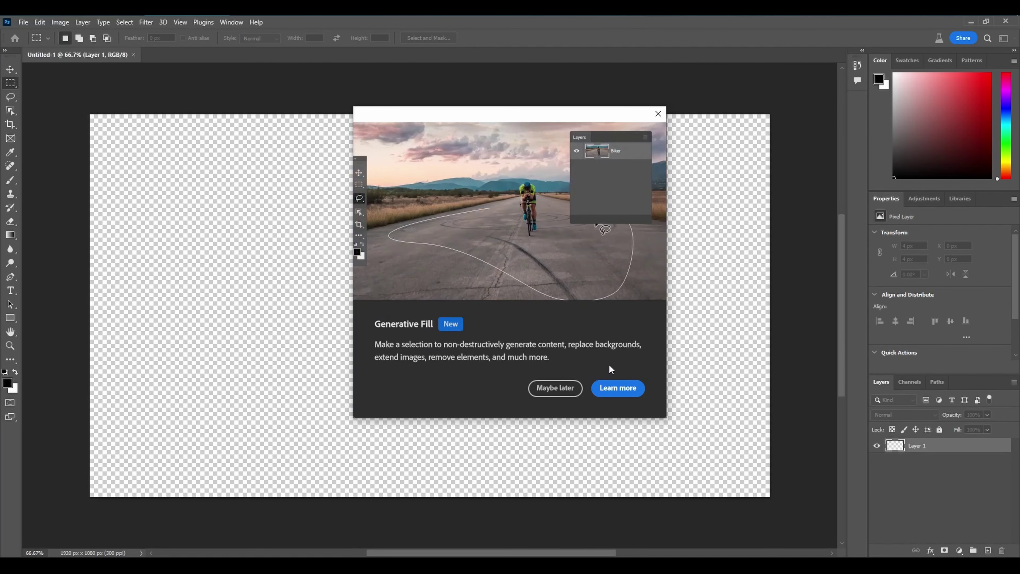
left_click(658, 115)
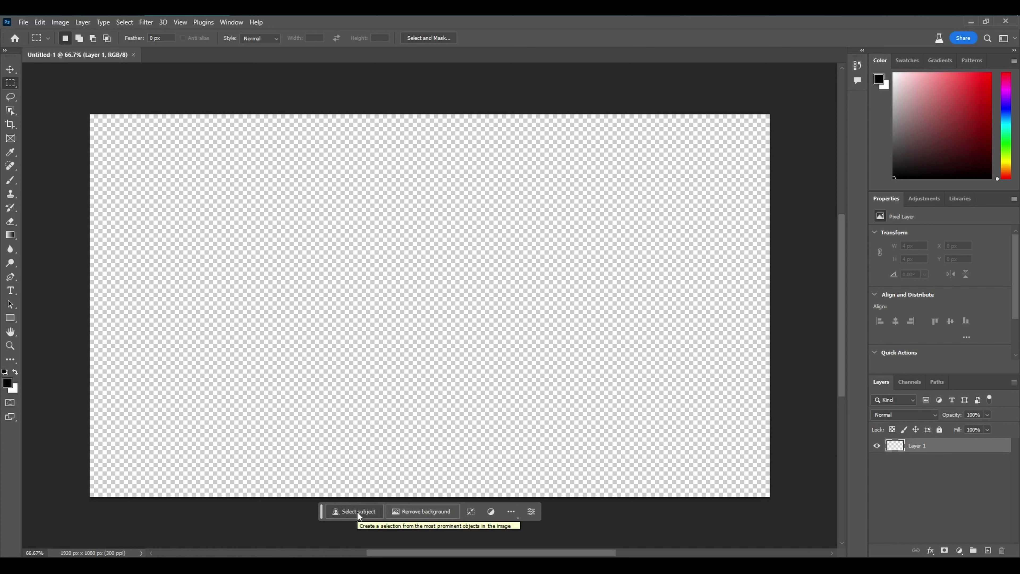
Zoom the canvas to 200%, then fit it on screen with Ctrl+0
scroll(357, 512, "left", 1)
scroll(357, 512, "left", 1)
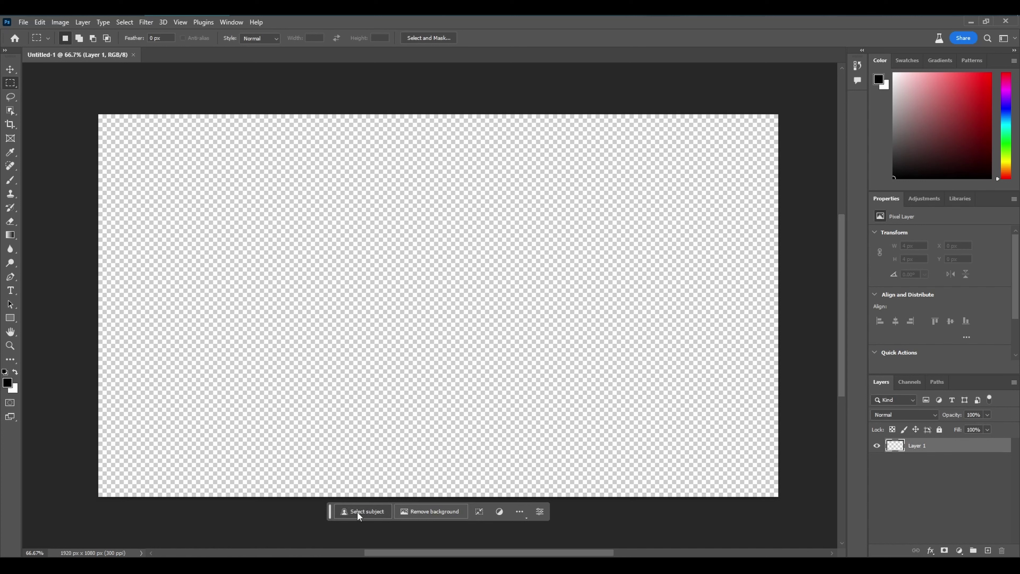
left_click(357, 513)
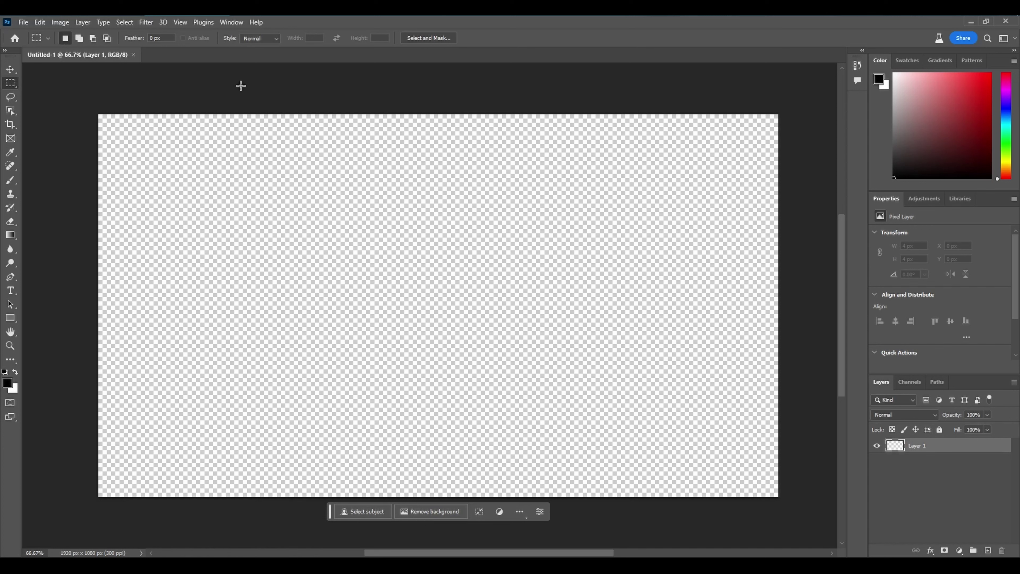
left_click(180, 22)
left_click(206, 160)
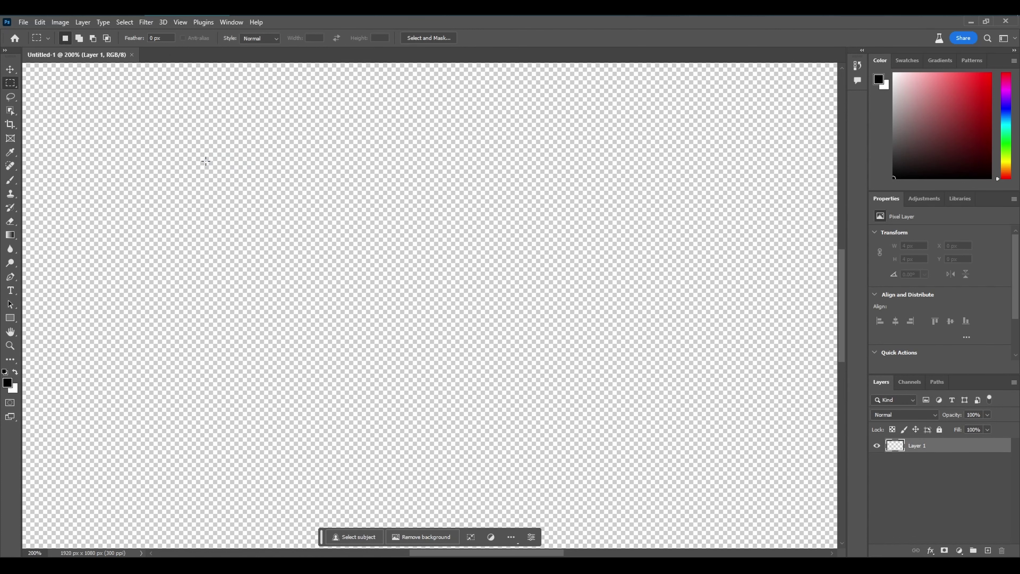
key("ctrl+0")
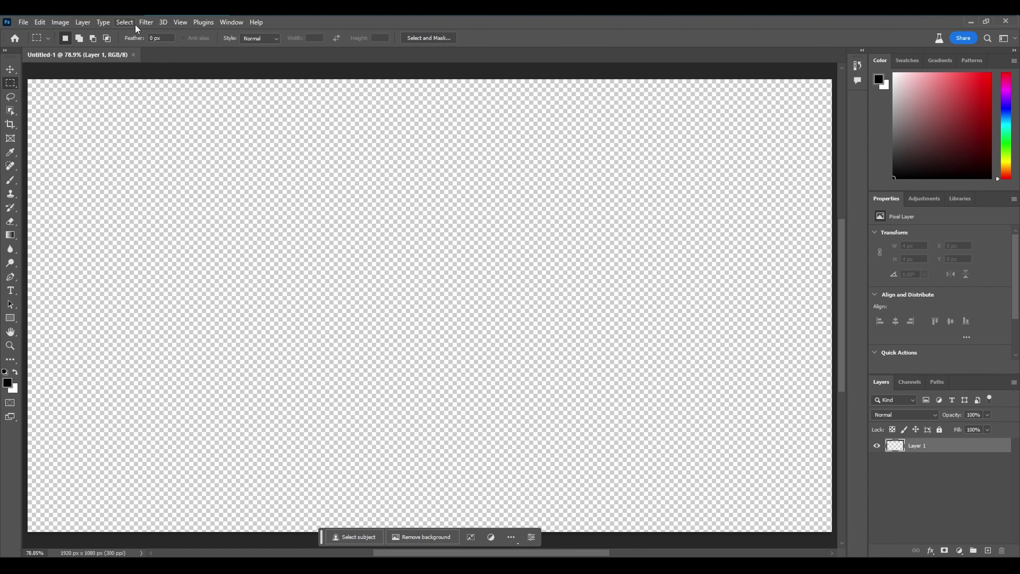
Enter Full Screen Mode with its notice suppressed, cycle screen modes with F, and check the task bar options
left_click(227, 22)
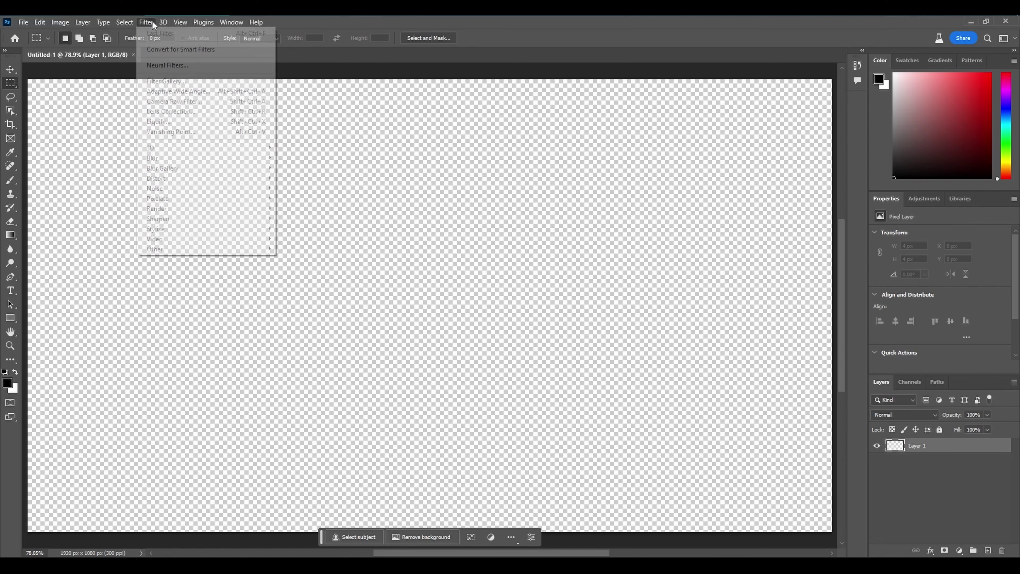
mouse_move(180, 22)
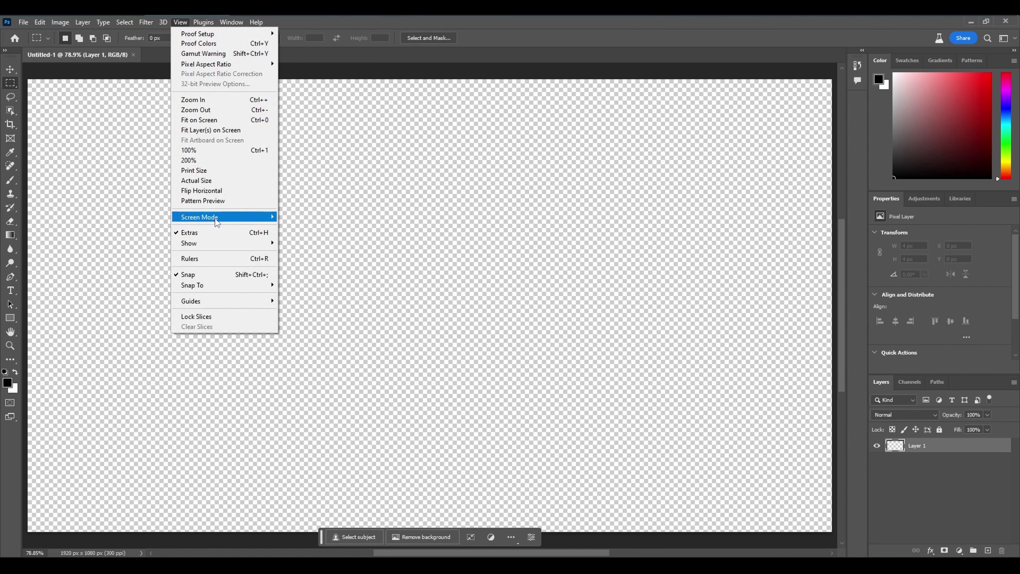
mouse_move(199, 217)
left_click(320, 241)
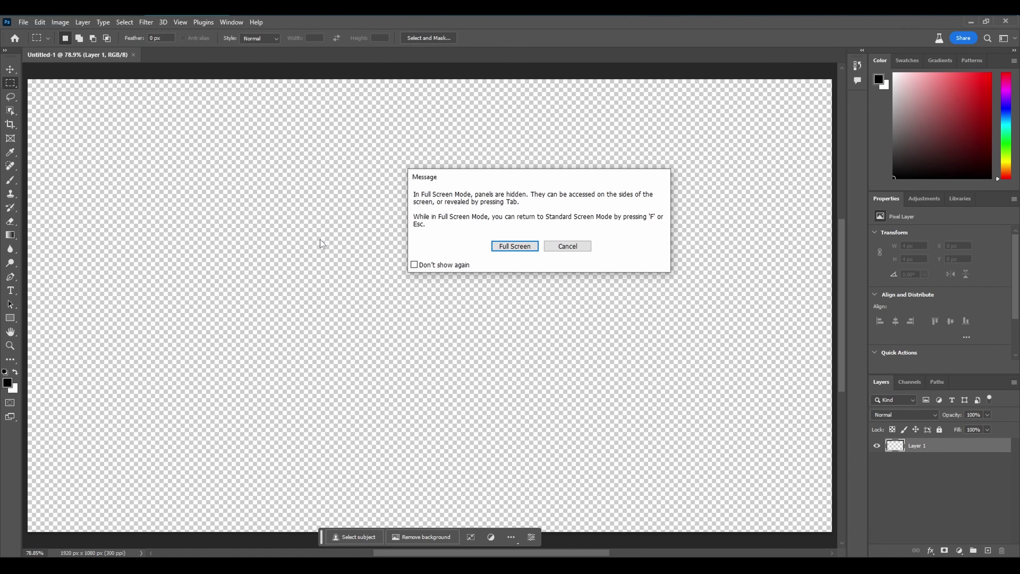
left_click(414, 265)
left_click(513, 247)
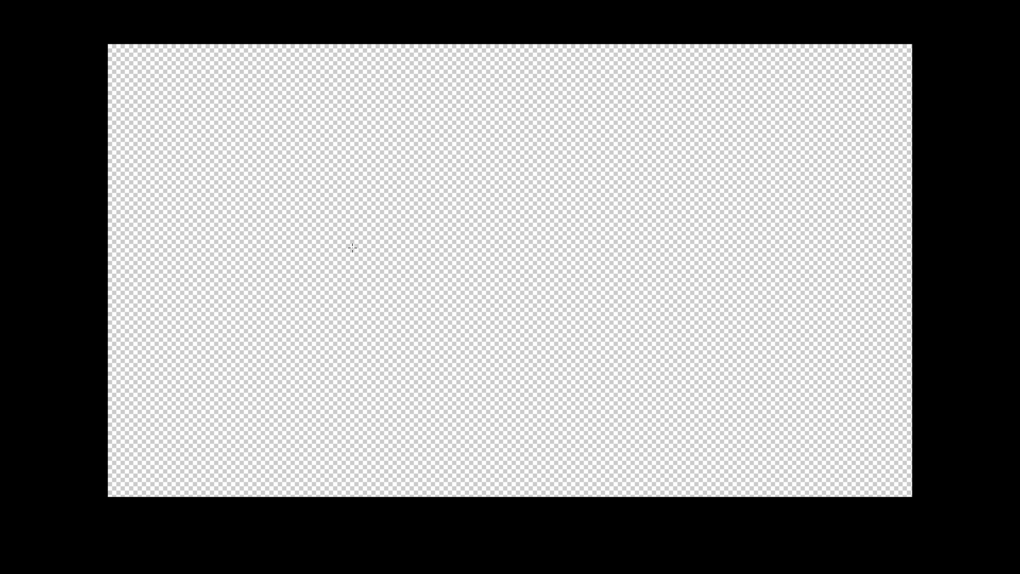
key("f")
key("f")
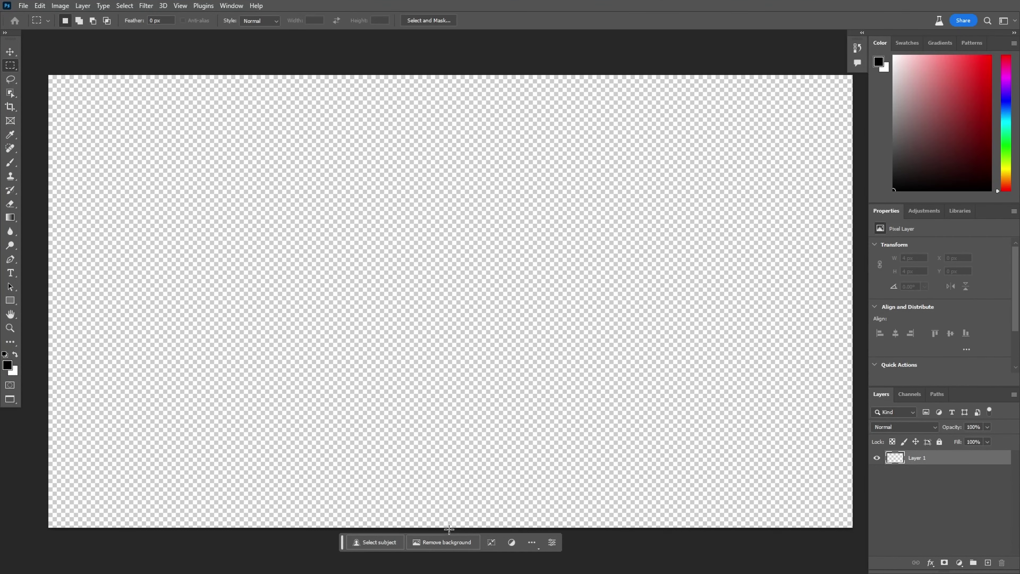
left_click(532, 543)
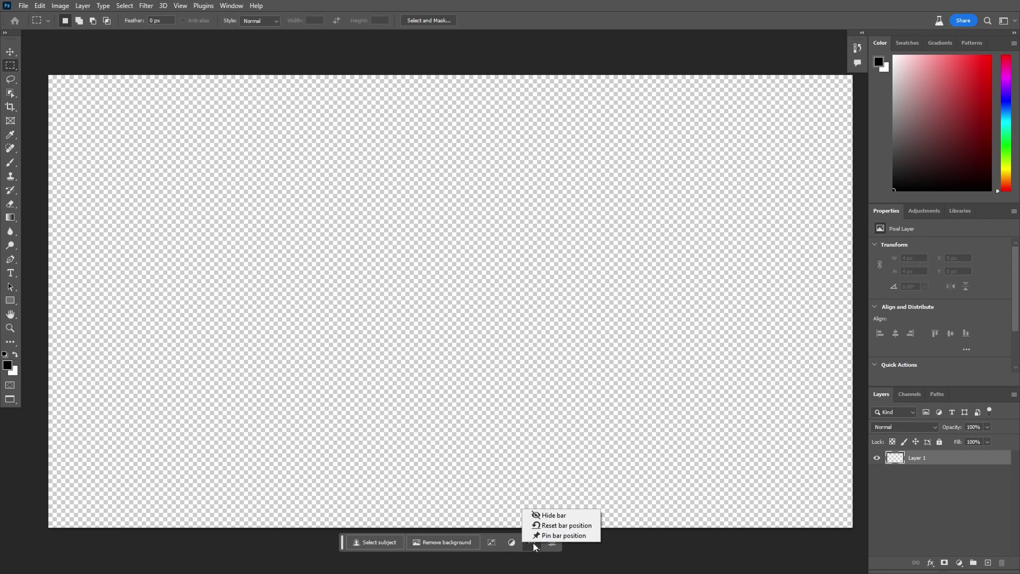
left_click(554, 543)
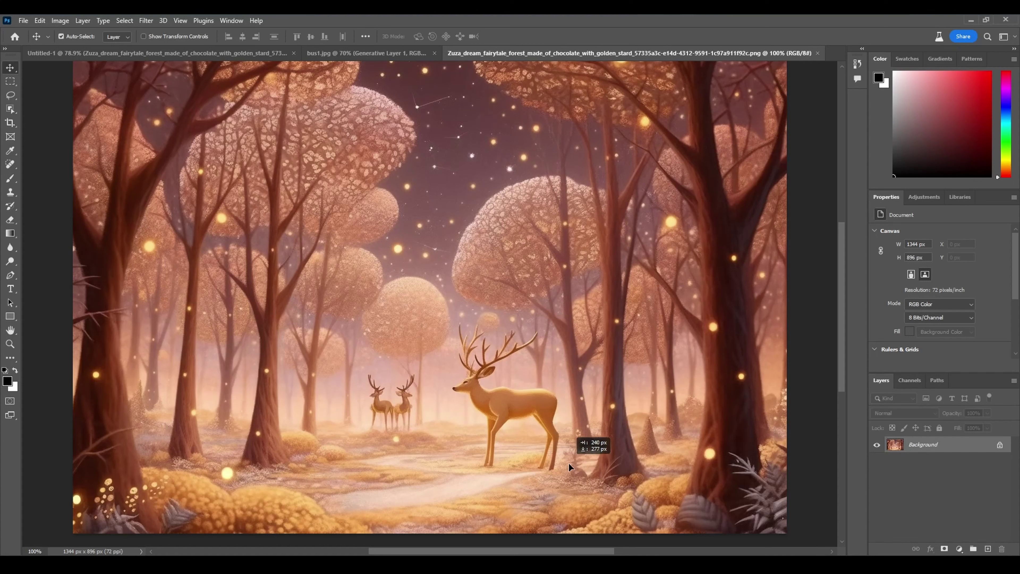
Convert the forest Background to Layer 0 and move it back to X 0, Y 0
left_click_drag(440, 317, 592, 484)
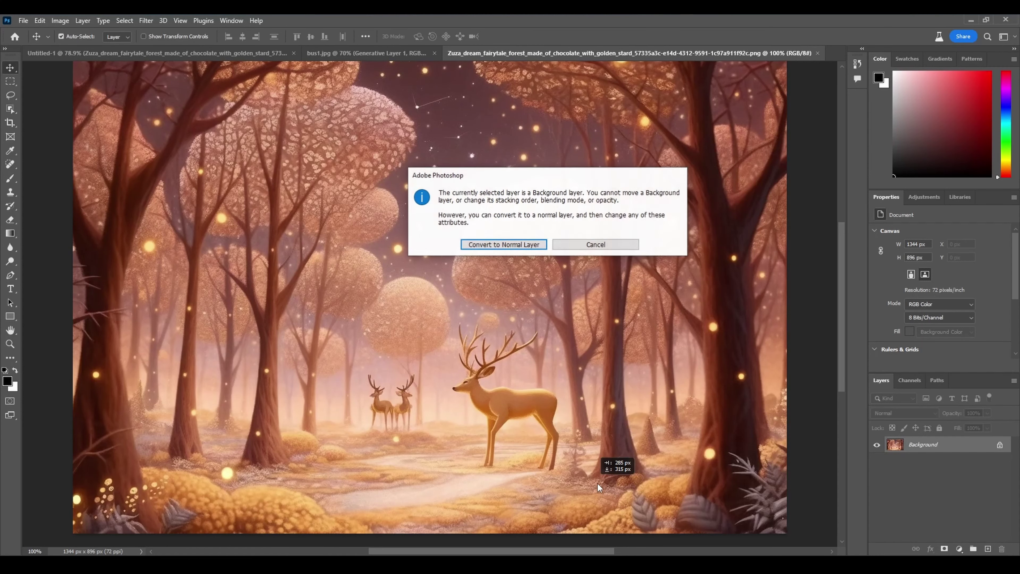
left_click(504, 246)
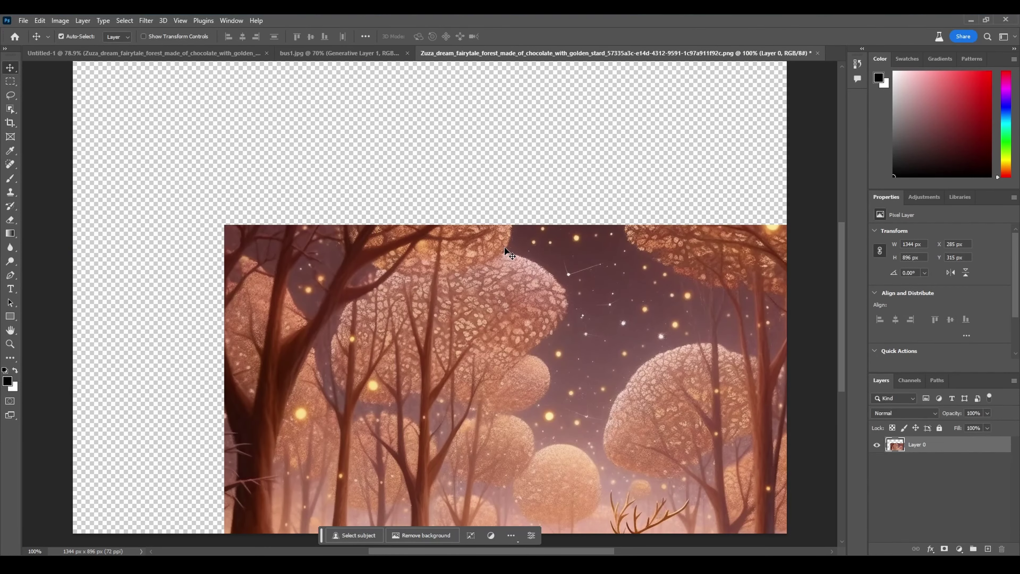
scroll(503, 334, "down", 2)
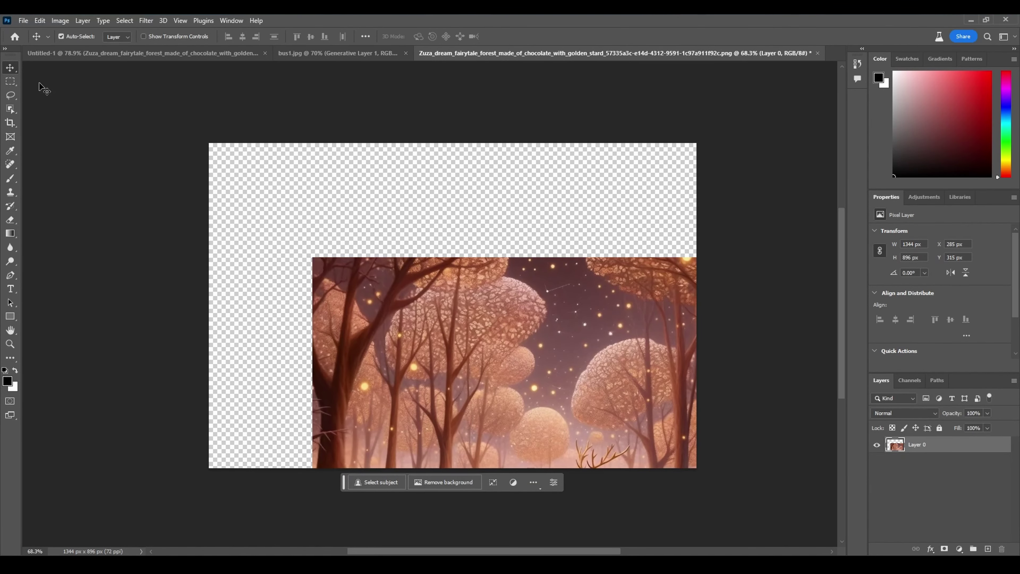
left_click_drag(478, 329, 374, 220)
scroll(531, 378, "up", 2)
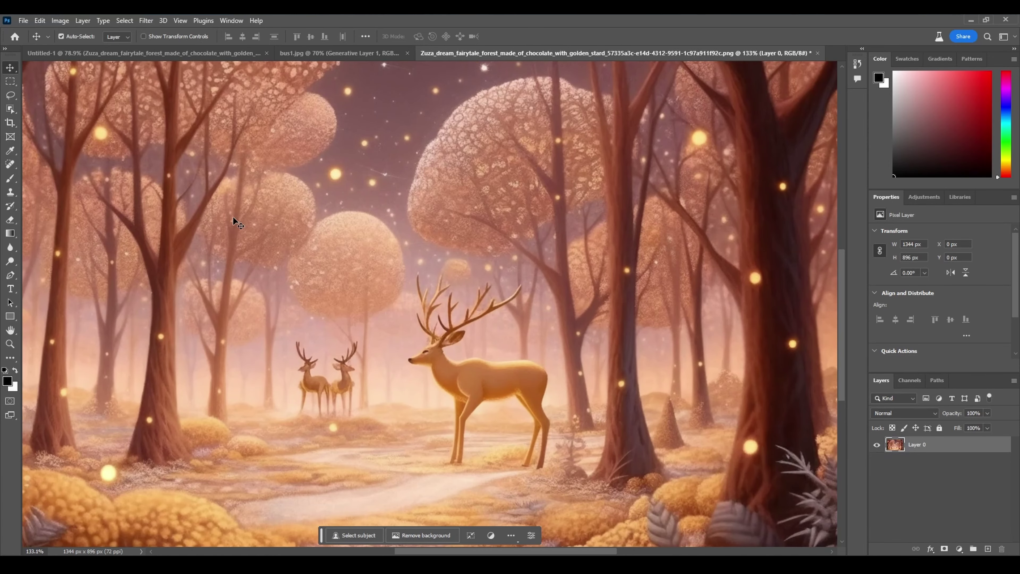
left_click(11, 82)
Erase the large deer with a promptless Generative Fill, browse variations, and compare before and after
left_click_drag(386, 263, 606, 490)
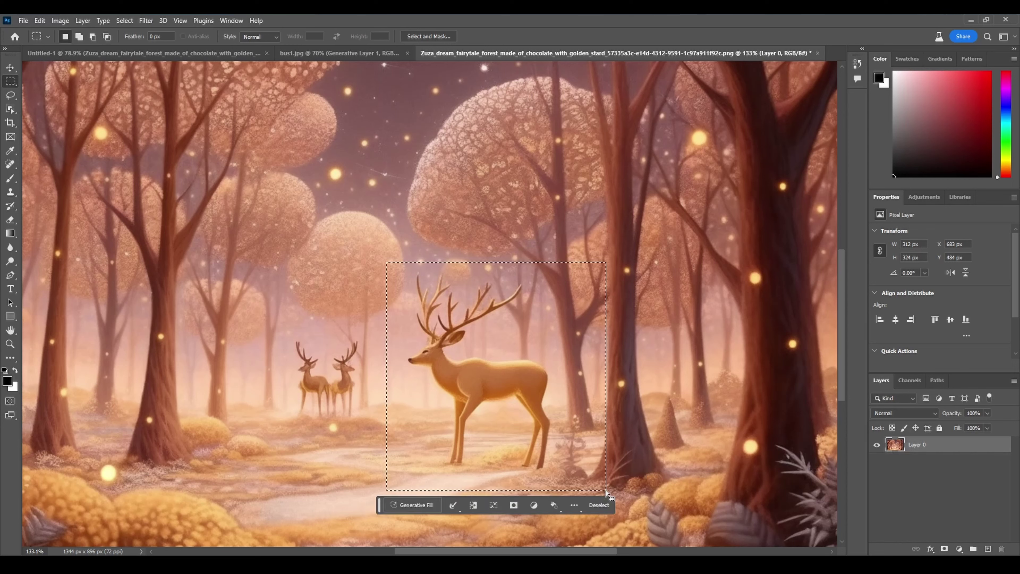
left_click(420, 508)
left_click(558, 504)
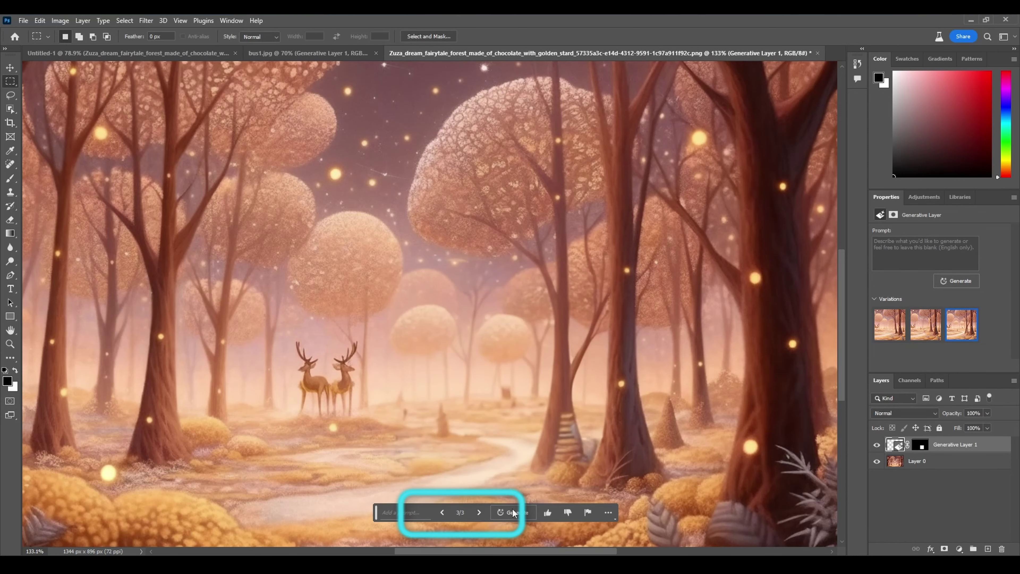
left_click(441, 514)
left_click(441, 513)
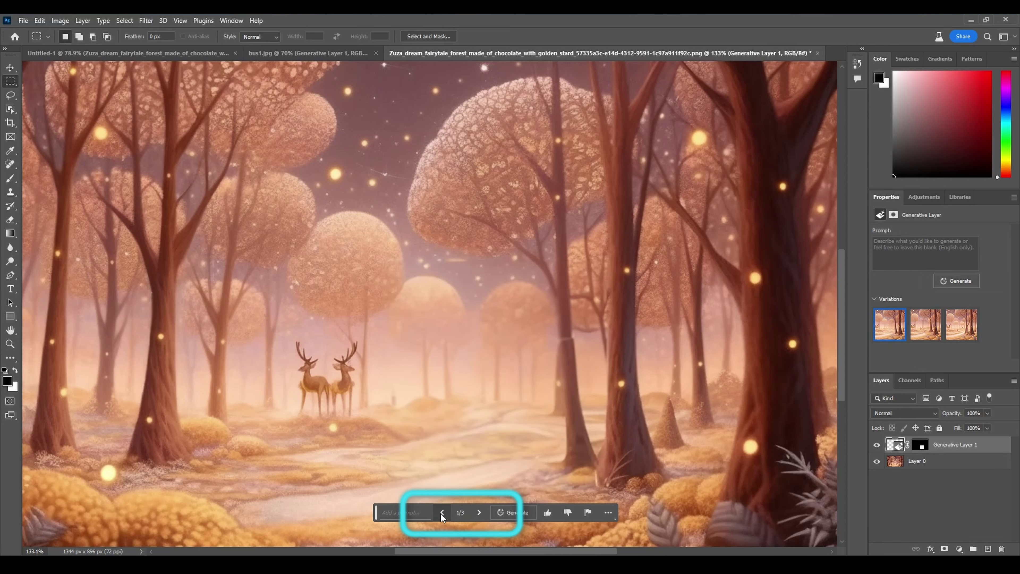
left_click(480, 513)
left_click(878, 445)
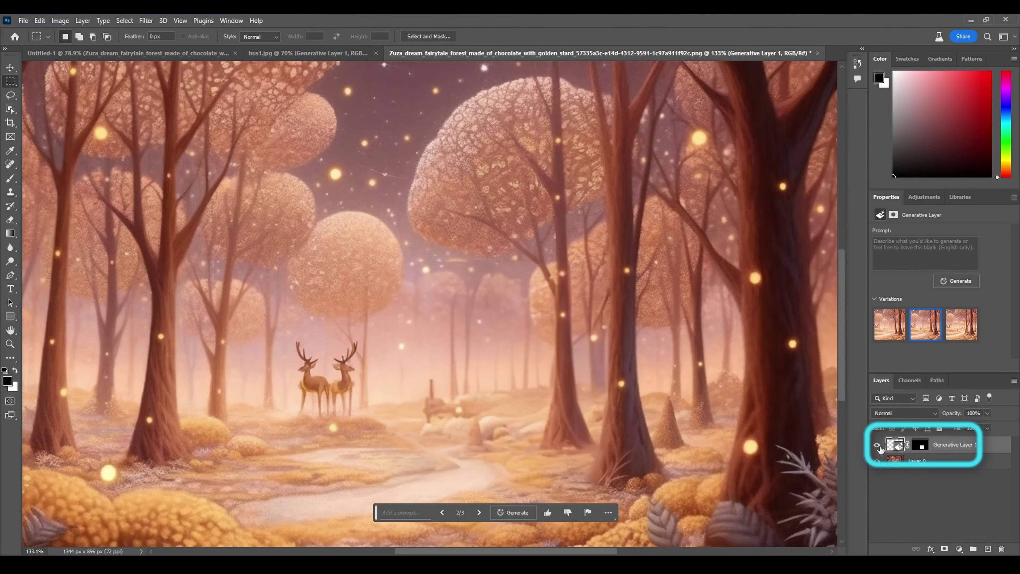
left_click(877, 445)
left_click(877, 445)
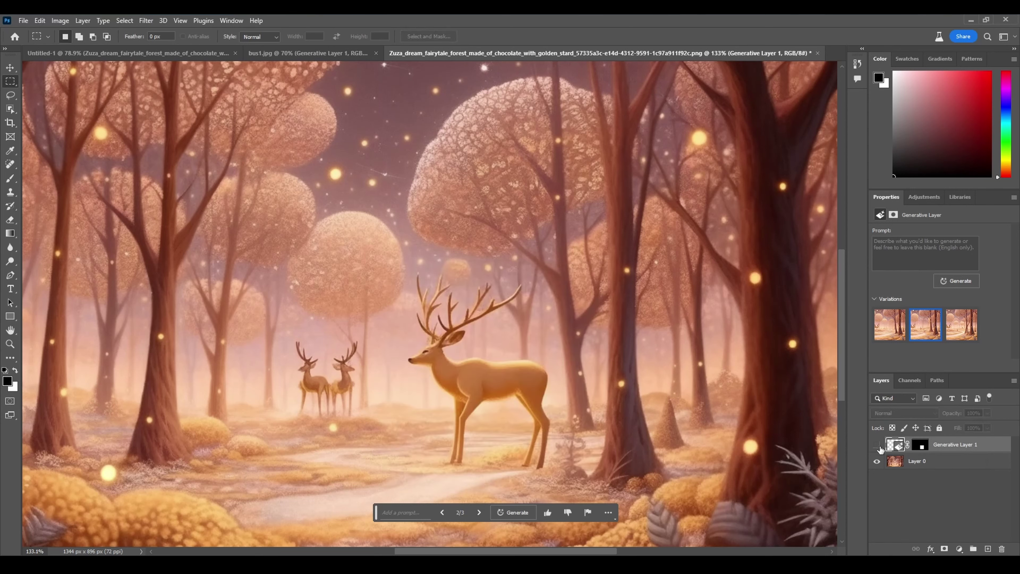
Erase the two small deer with a promptless Generative Fill and try another variation
left_click_drag(284, 331, 379, 428)
left_click(246, 443)
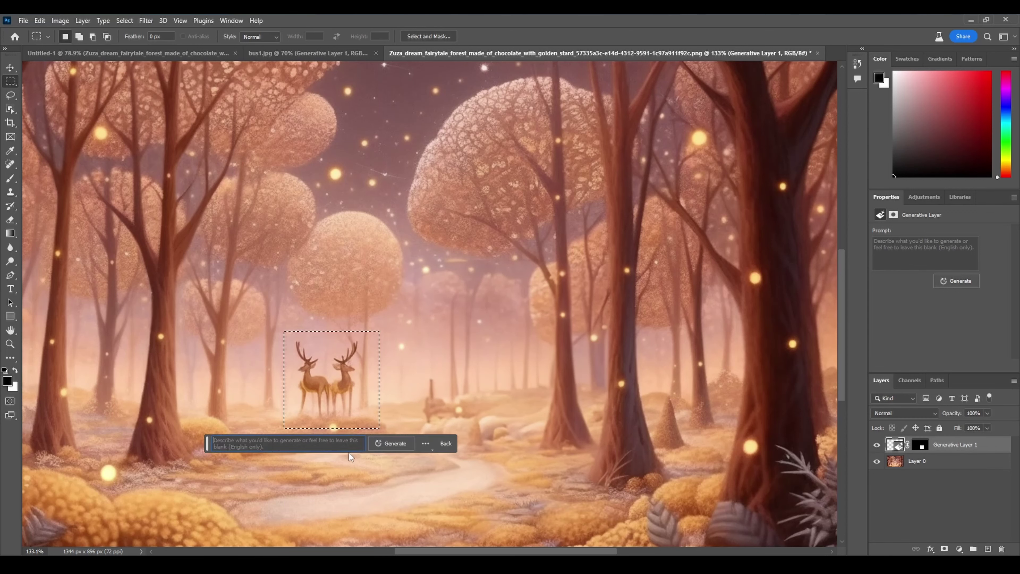
left_click(389, 443)
left_click(877, 445)
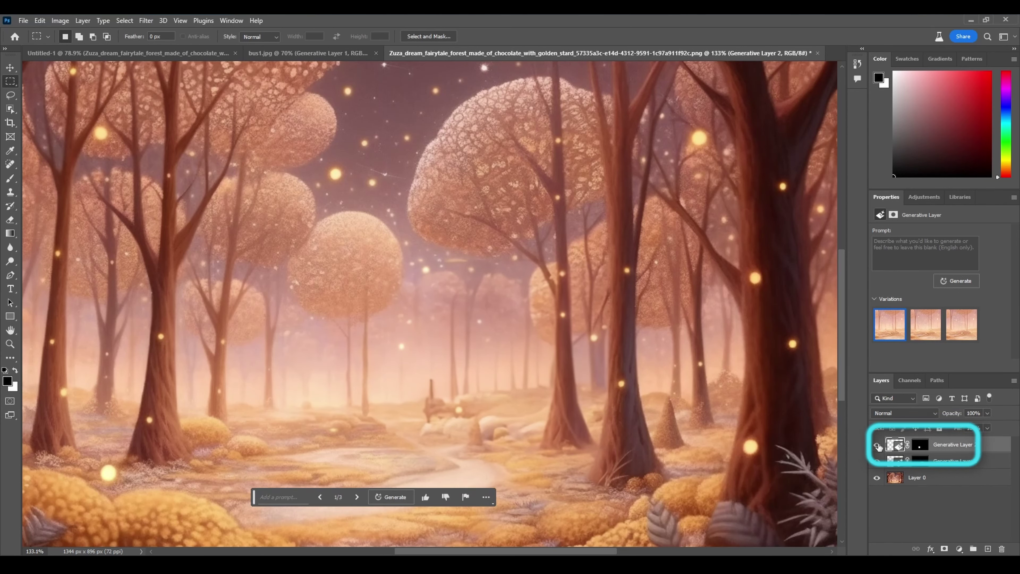
left_click(356, 497)
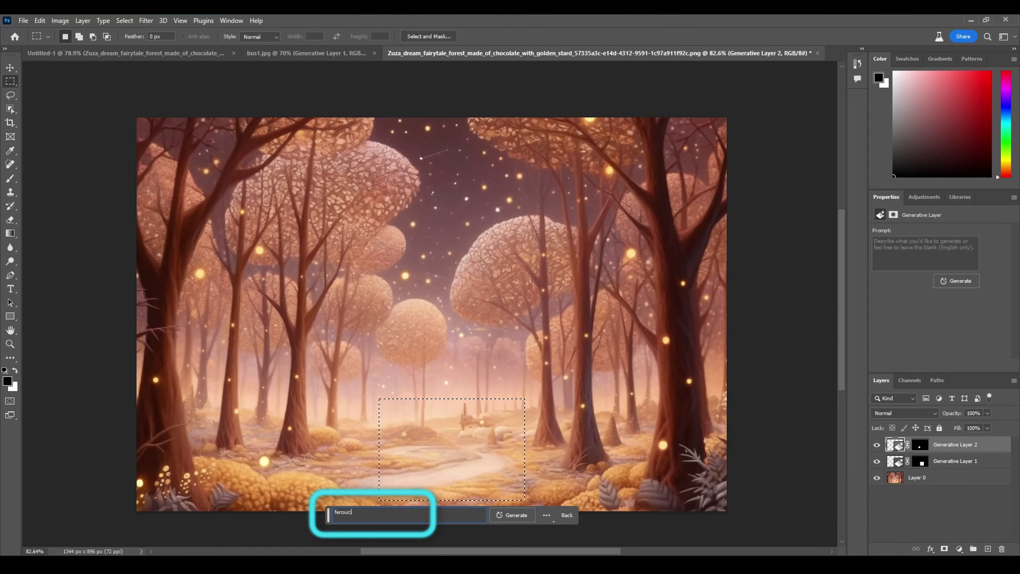
Generate 'ferocious wolf on the road', compare its variations, hide it, and lasso the path
type("cious w")
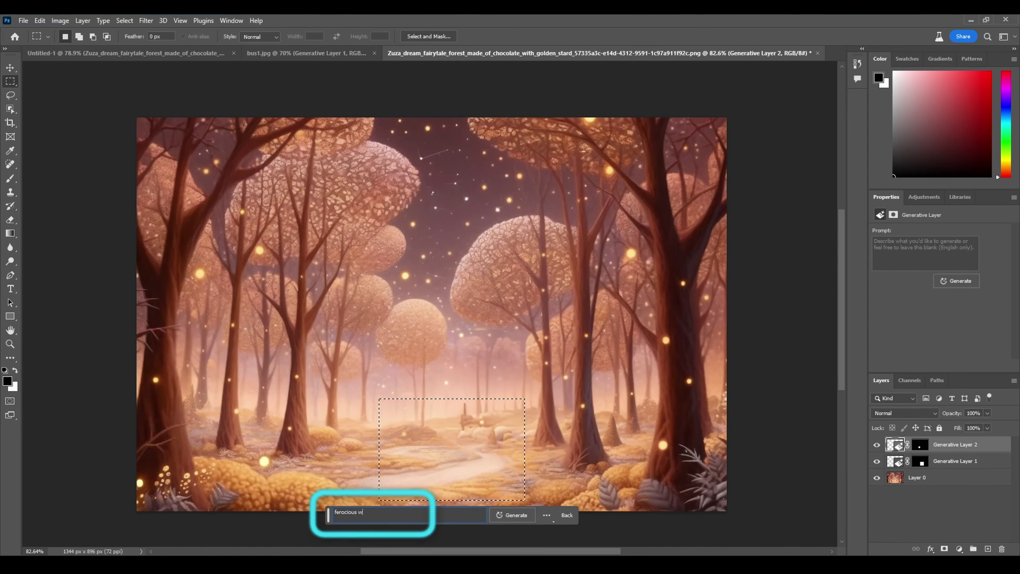
type("olf on the road")
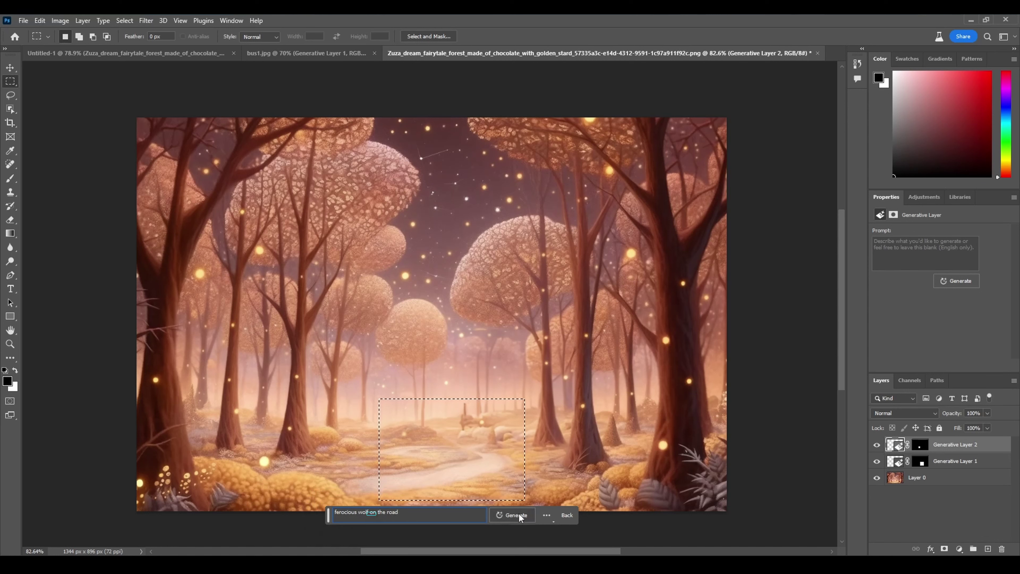
left_click(517, 515)
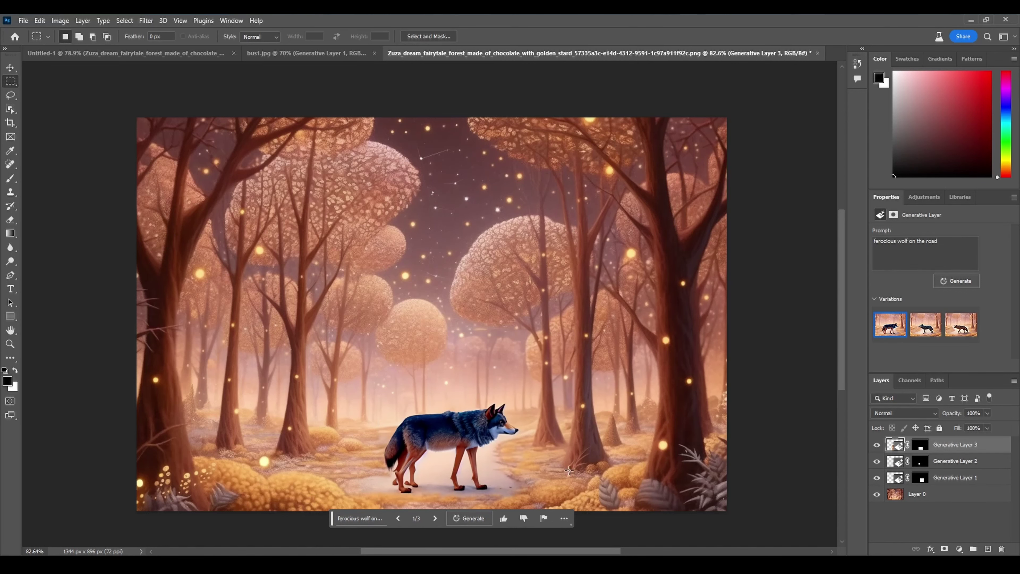
left_click(437, 518)
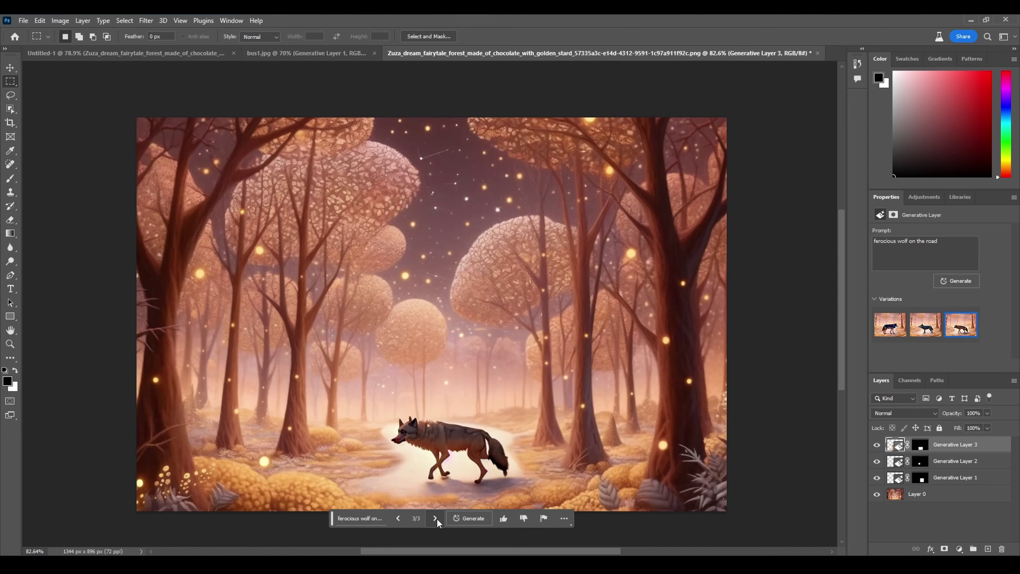
left_click(400, 516)
left_click(400, 516)
left_click(876, 444)
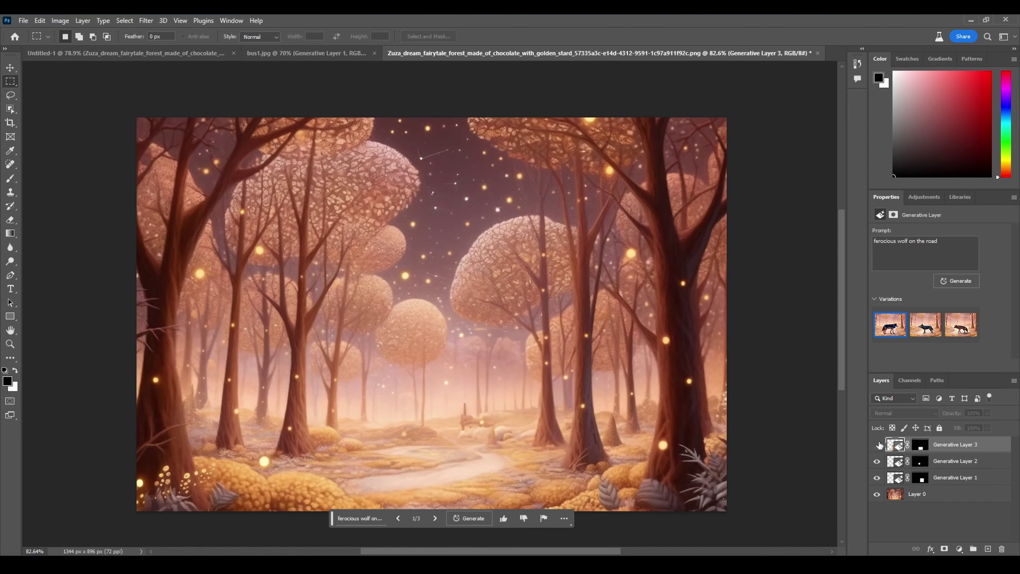
left_click(434, 518)
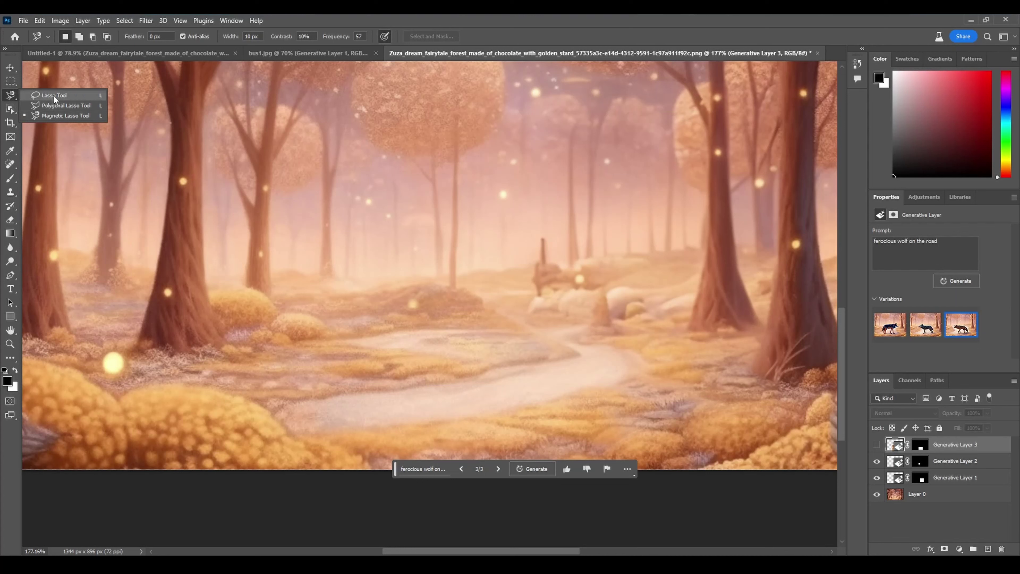
left_click(52, 96)
mouse_move(384, 288)
left_mouse_down()
mouse_move(374, 364)
mouse_move(381, 289)
left_mouse_up()
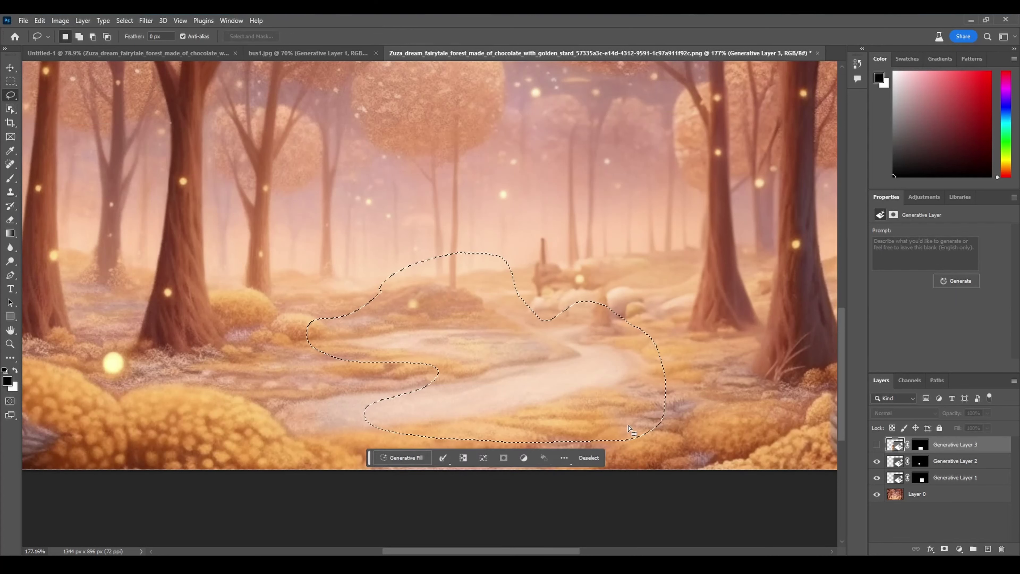
Generate 'wolf running' in the path selection, browse to the third variation, then hide it
left_click(401, 457)
type("wolf running")
left_click(543, 456)
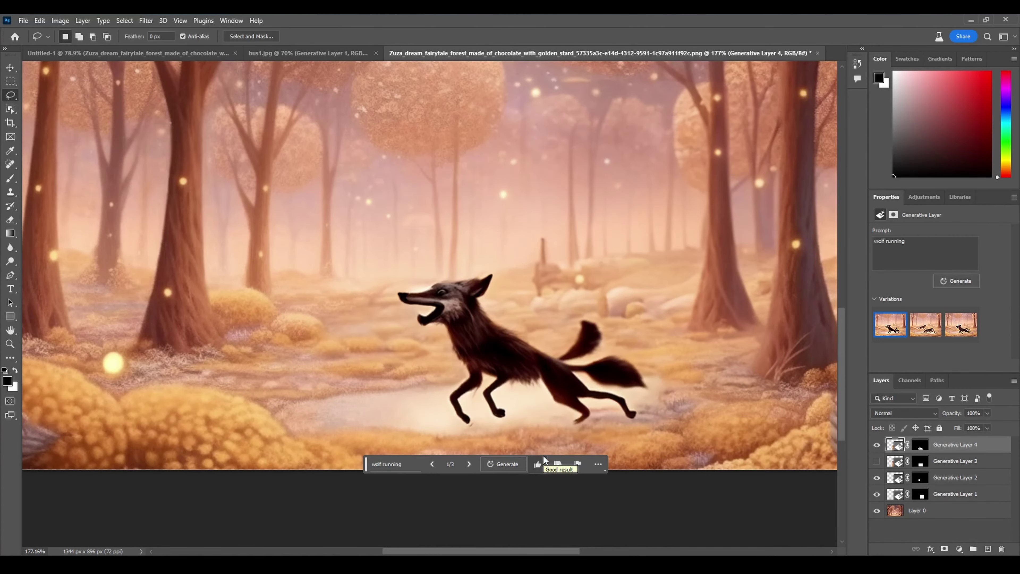
left_click(926, 325)
left_click(959, 328)
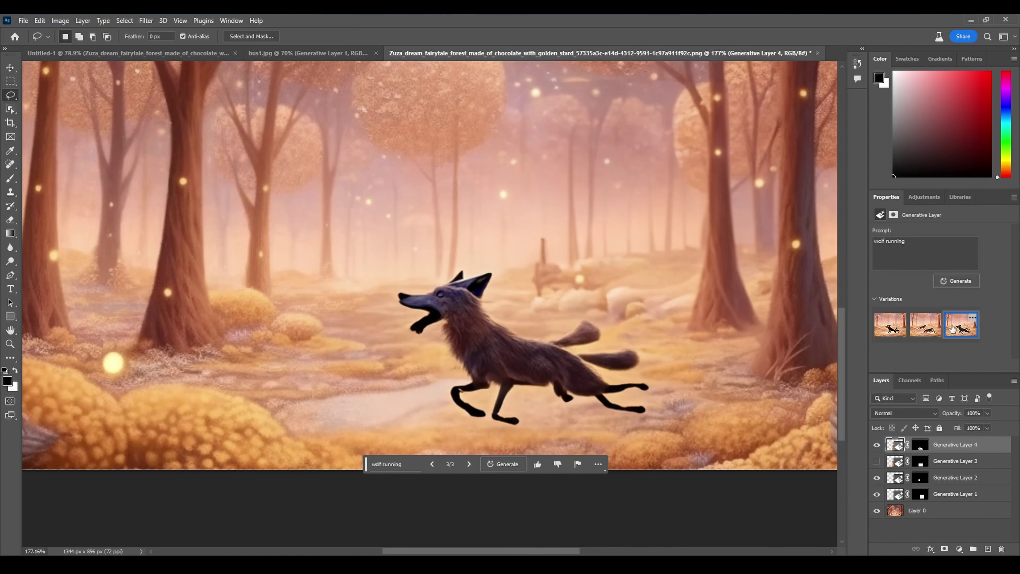
left_click(876, 444)
Lasso the path again, generate another running wolf, and compare variations, choosing the second
mouse_move(415, 281)
left_mouse_down()
mouse_move(518, 277)
mouse_move(417, 280)
left_mouse_up()
left_click(412, 470)
left_click(552, 470)
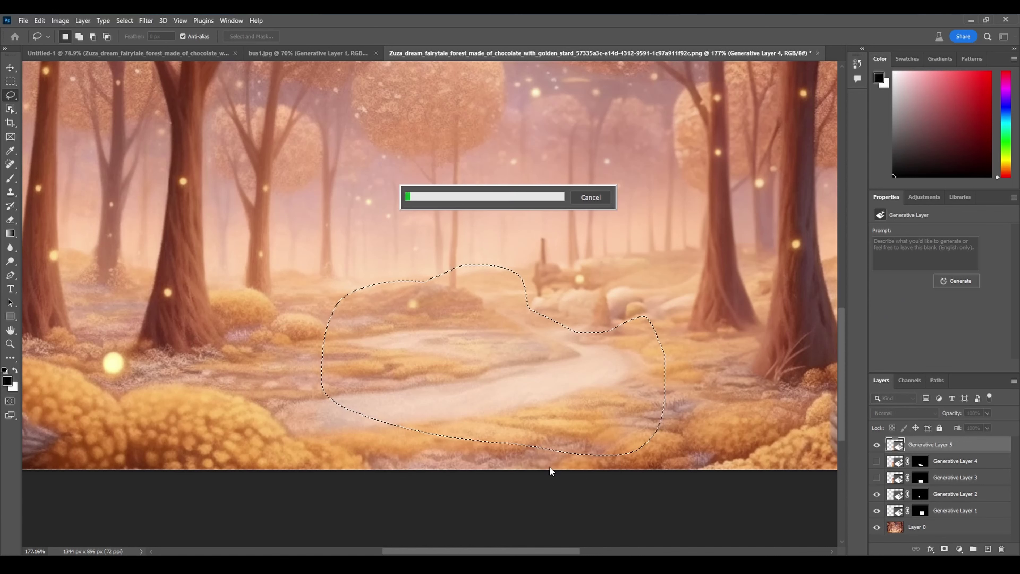
left_click(920, 326)
left_click(959, 333)
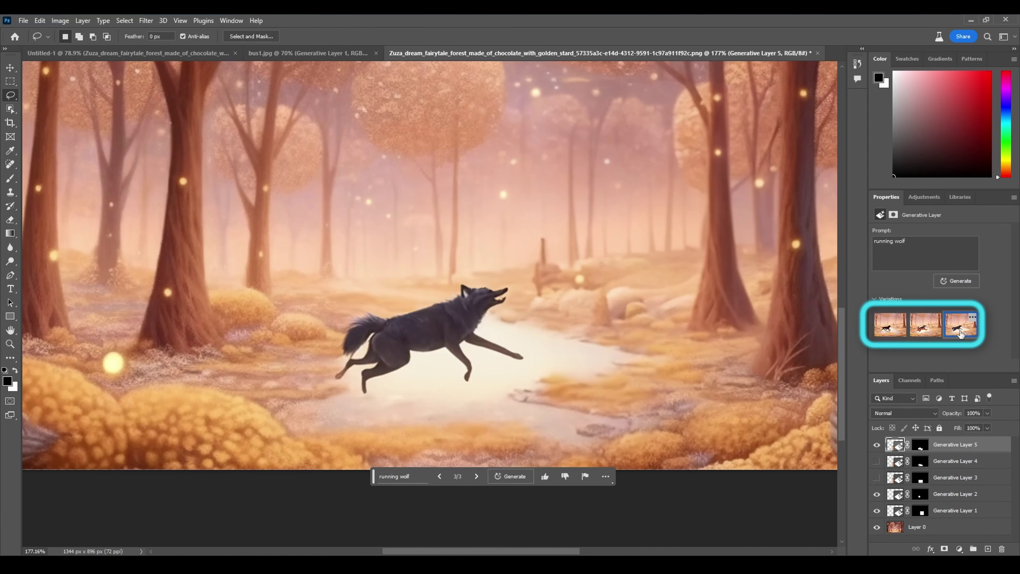
left_click(924, 328)
left_click(893, 328)
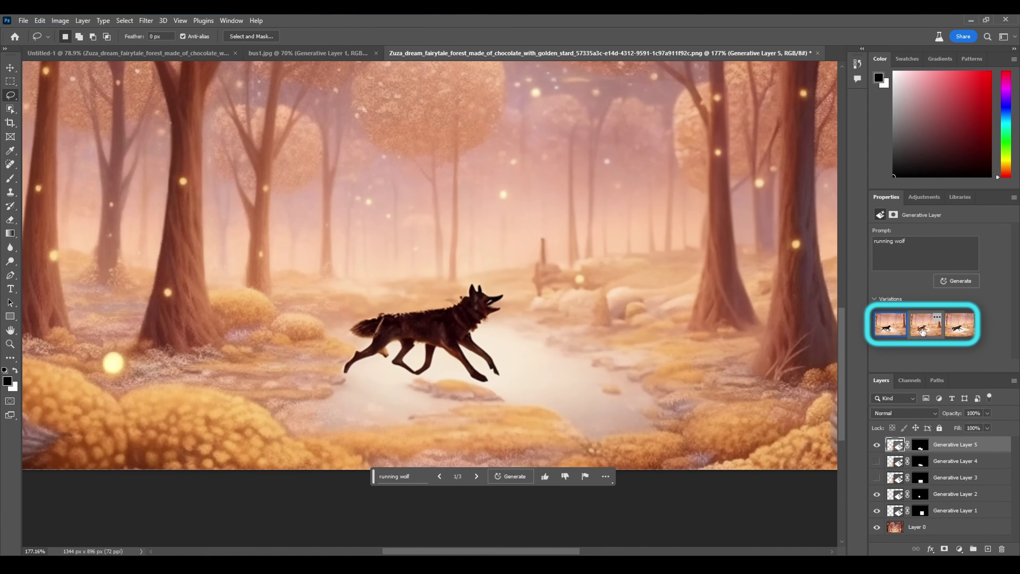
left_click(890, 326)
left_click(923, 327)
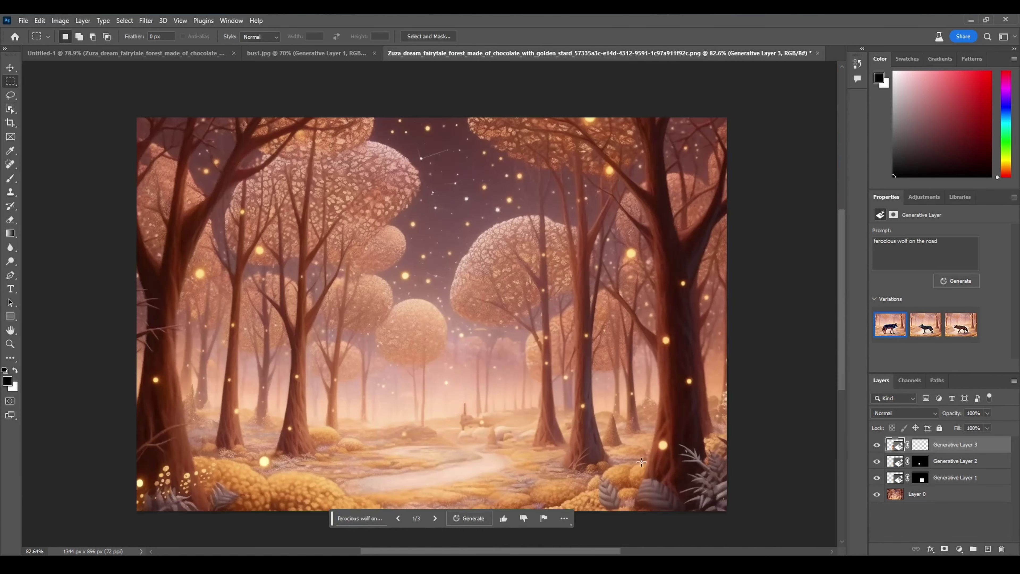
Cycle the road wolf's variations, ending on variation 2 of 3
left_click(434, 518)
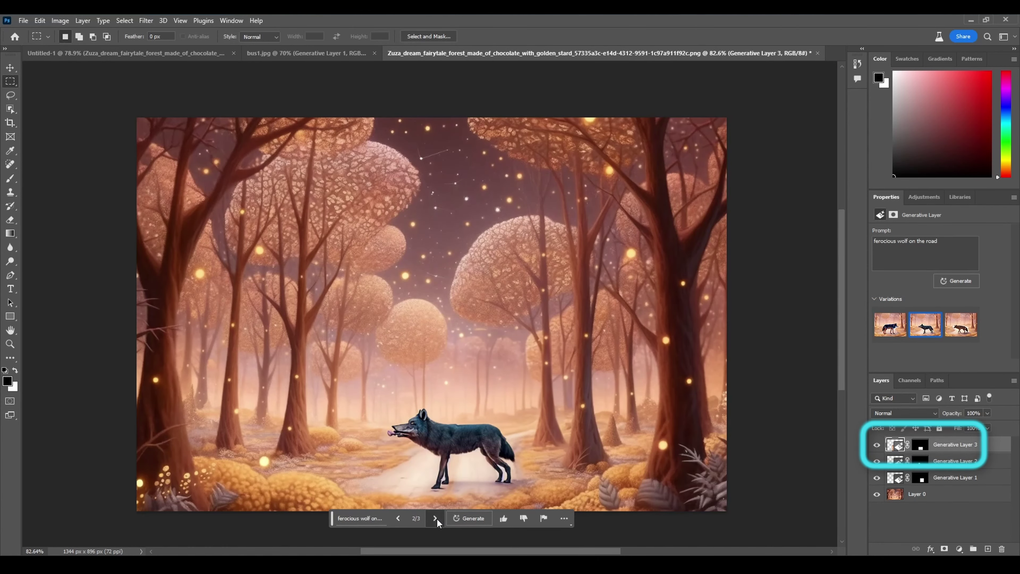
left_click(436, 518)
left_click(400, 515)
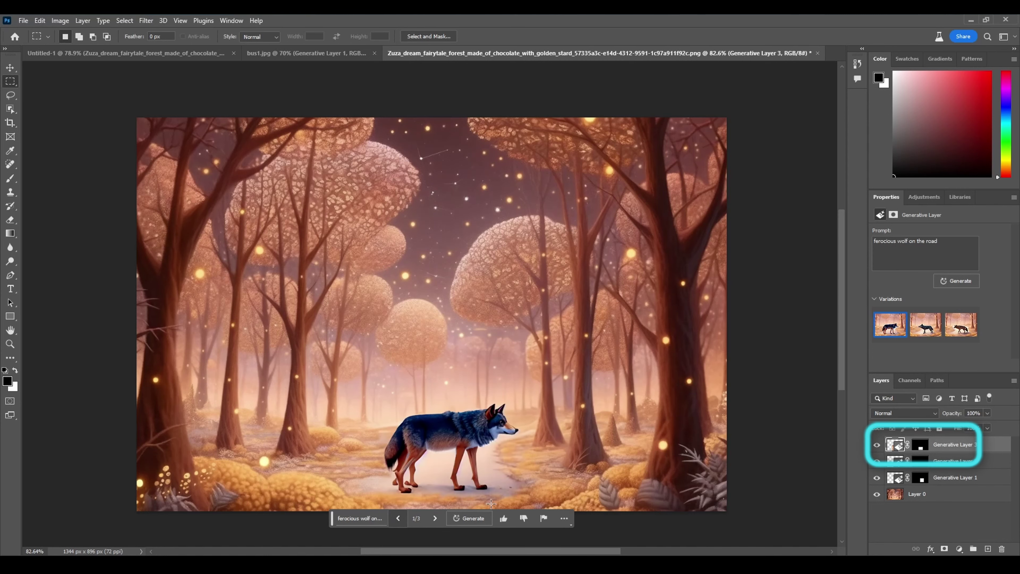
left_click(435, 518)
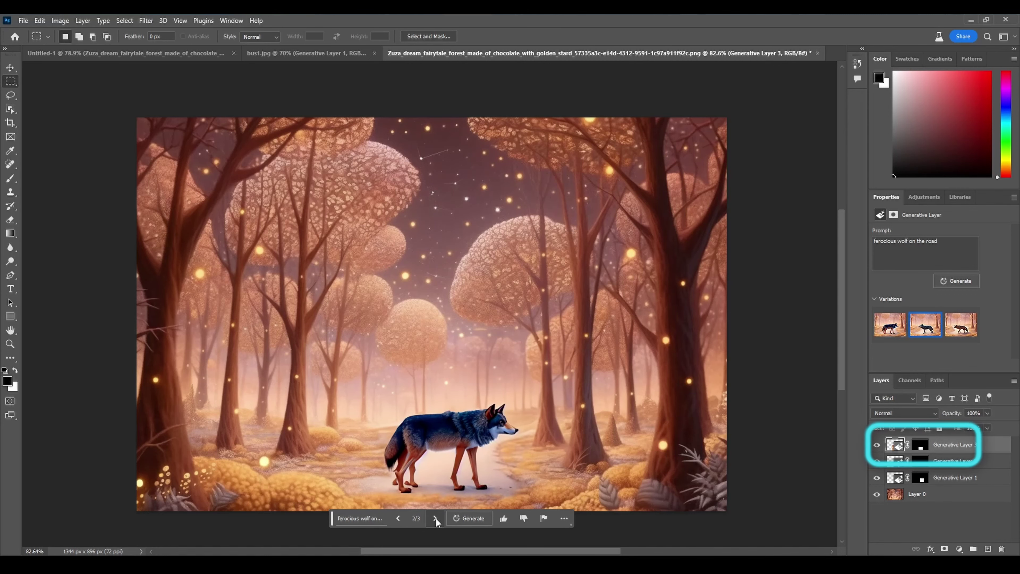
Extend the canvas leftward with the Crop tool, keeping the bottom aligned
left_click_drag(128, 164, 116, 155)
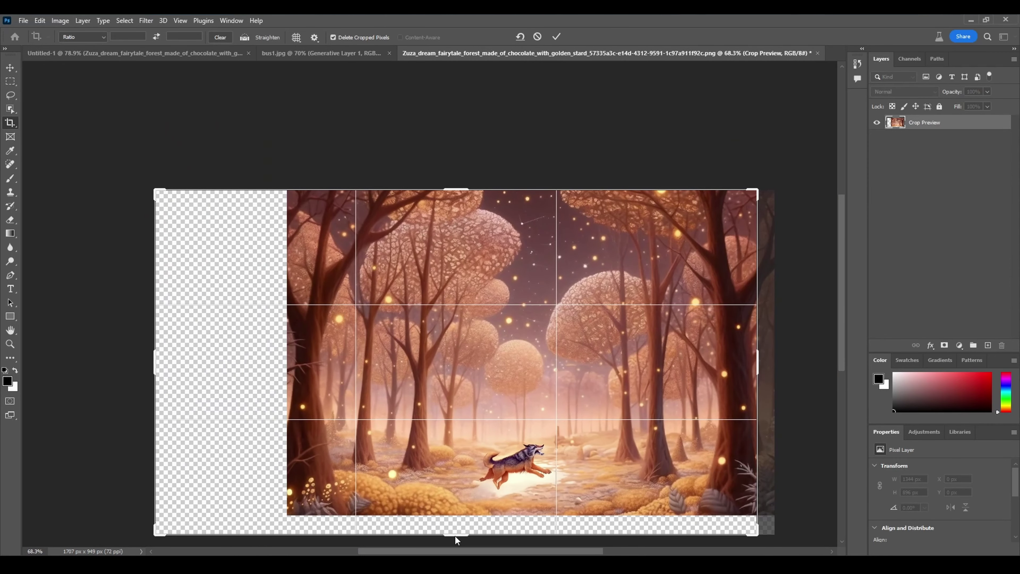
left_click_drag(456, 534, 456, 516)
key("Return")
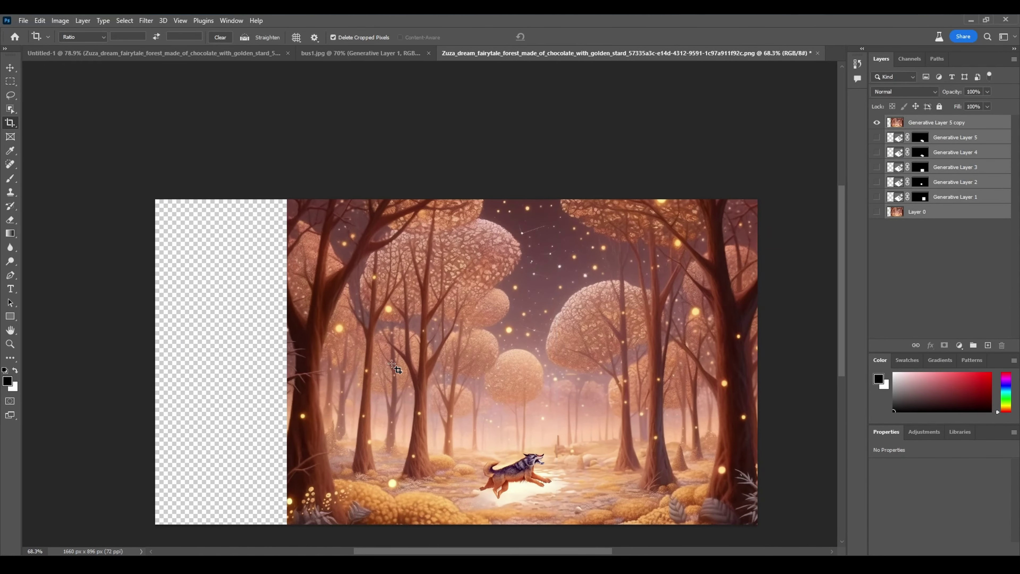
Fill the empty left strip with promptless generated forest, comparing variations and toggling visibility
key("m")
left_click_drag(153, 171, 288, 500)
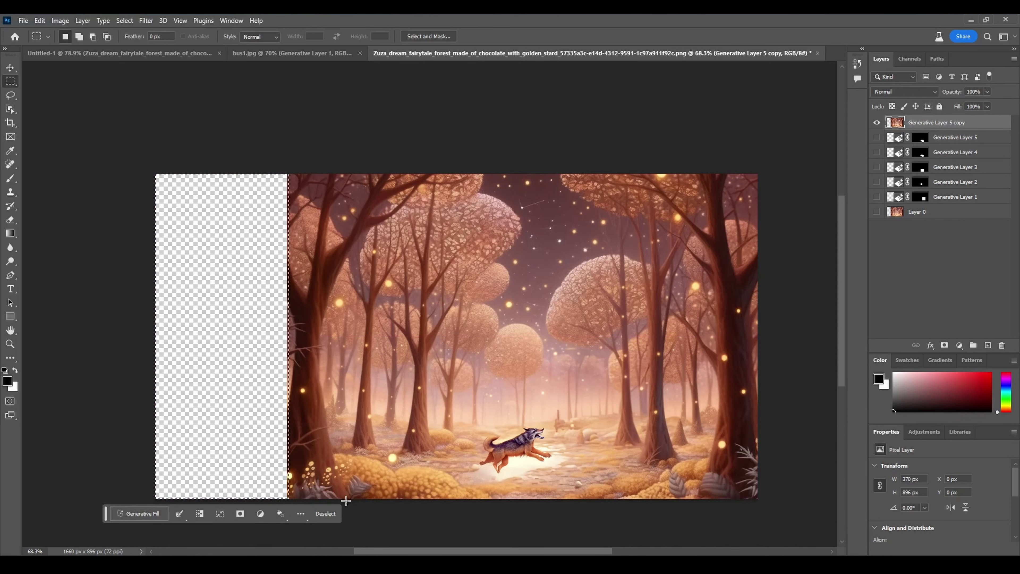
left_click_drag(206, 173, 359, 500)
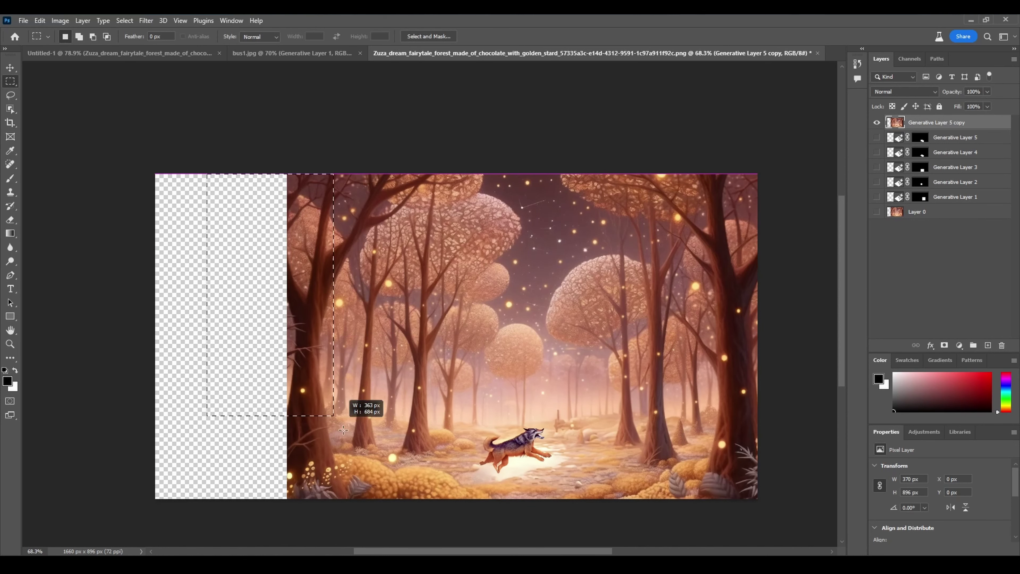
left_click(196, 515)
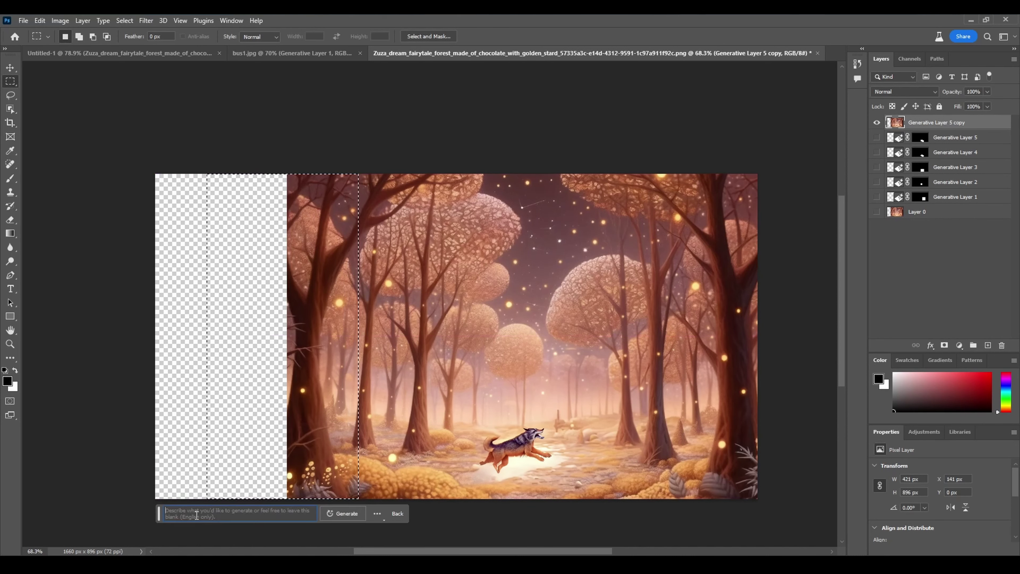
left_click(348, 513)
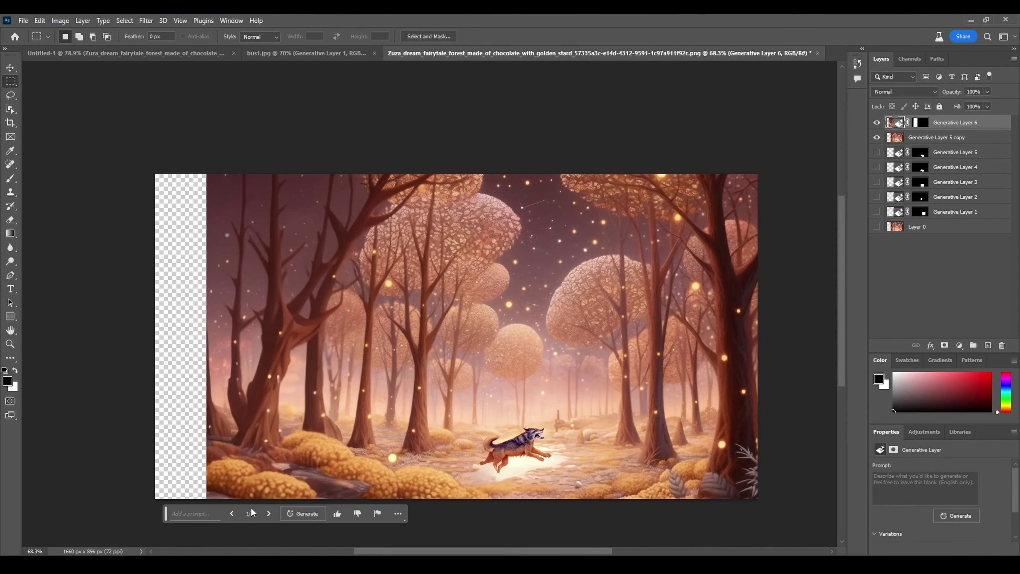
left_click(268, 518)
left_click(268, 518)
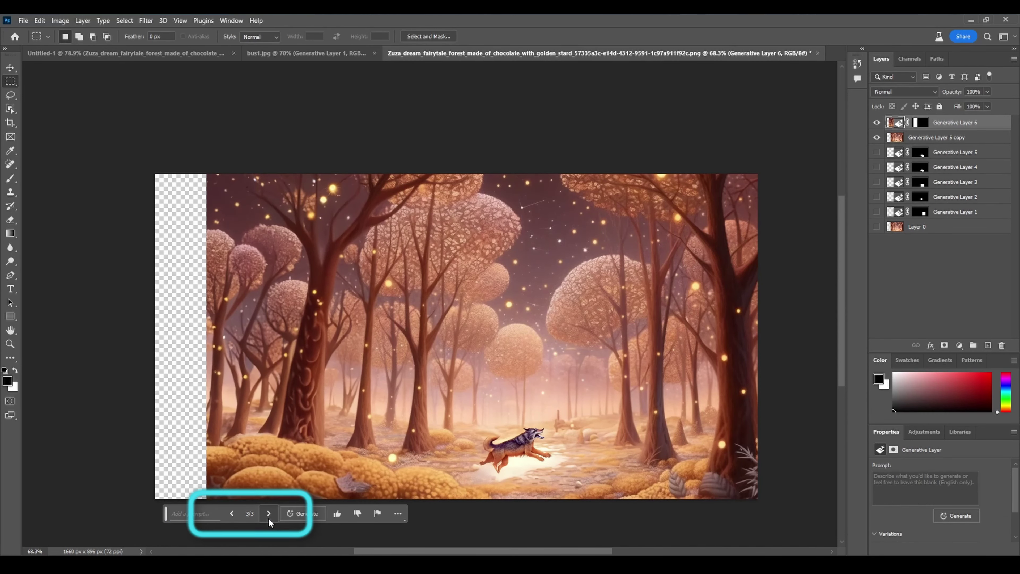
left_click(232, 514)
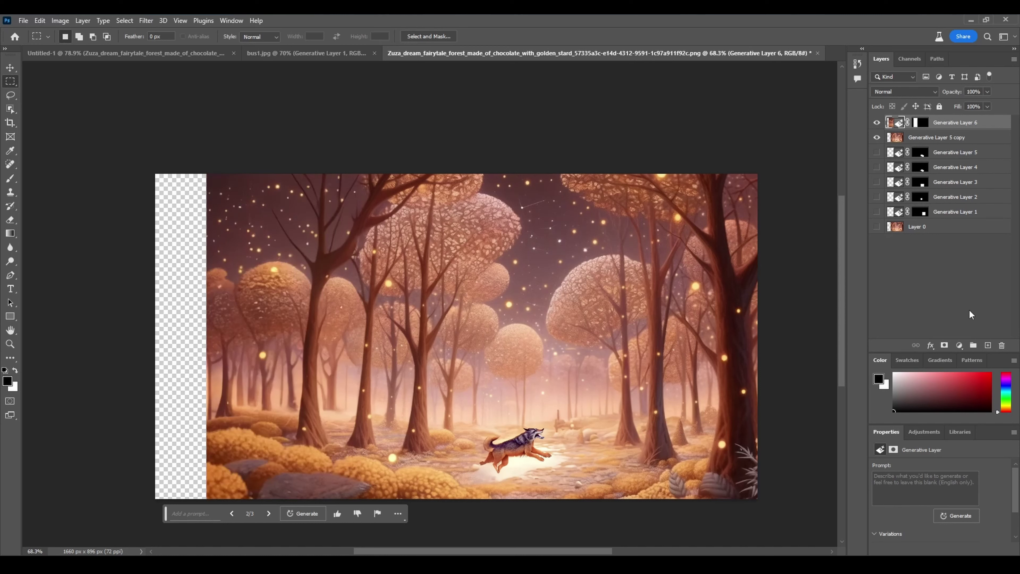
left_click(876, 122)
left_click(876, 122)
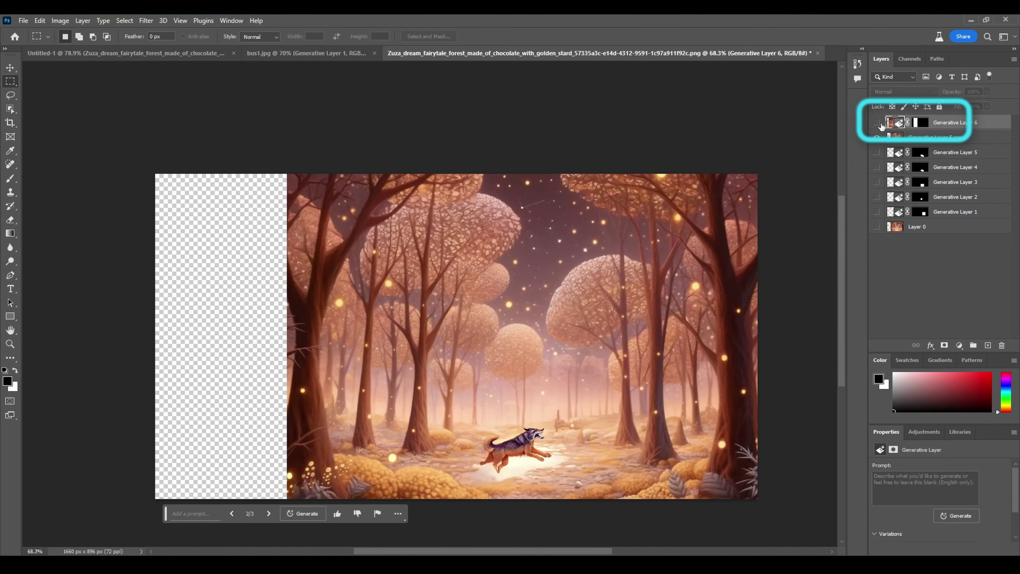
left_click(877, 122)
left_click(269, 514)
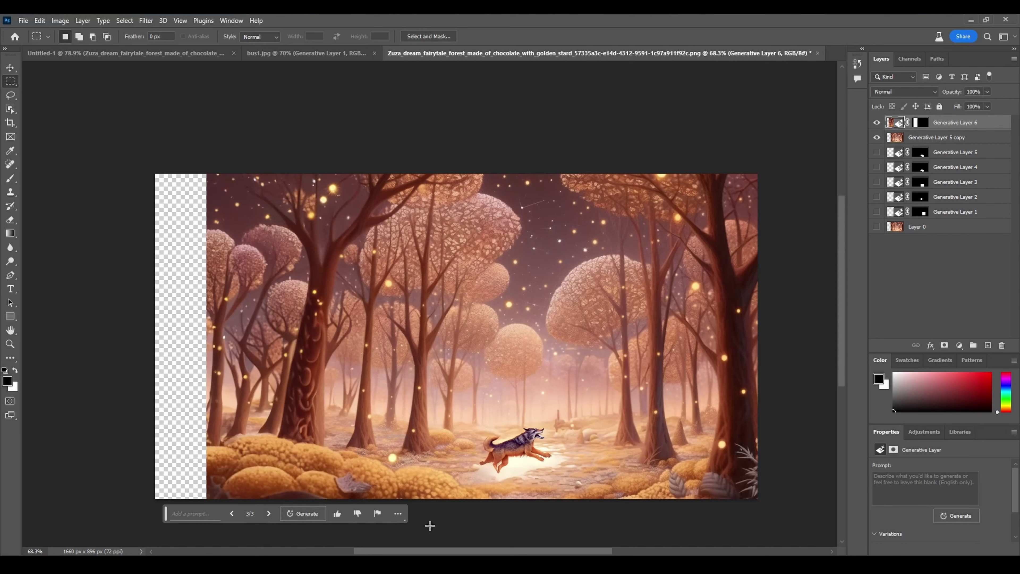
Fill the remaining left-edge gap with generated forest and settle on the second variation
left_click_drag(138, 138, 240, 501)
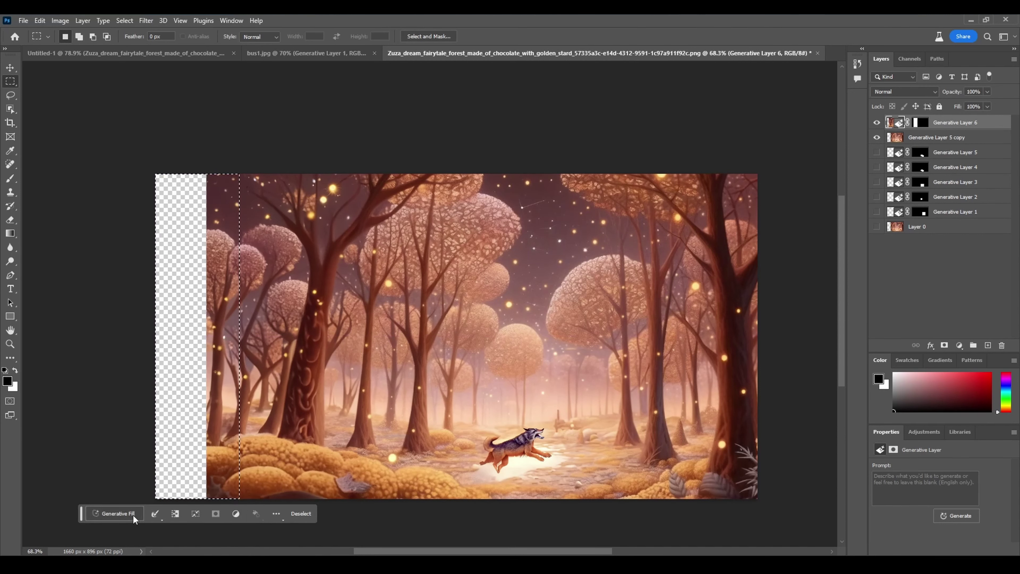
left_click(265, 514)
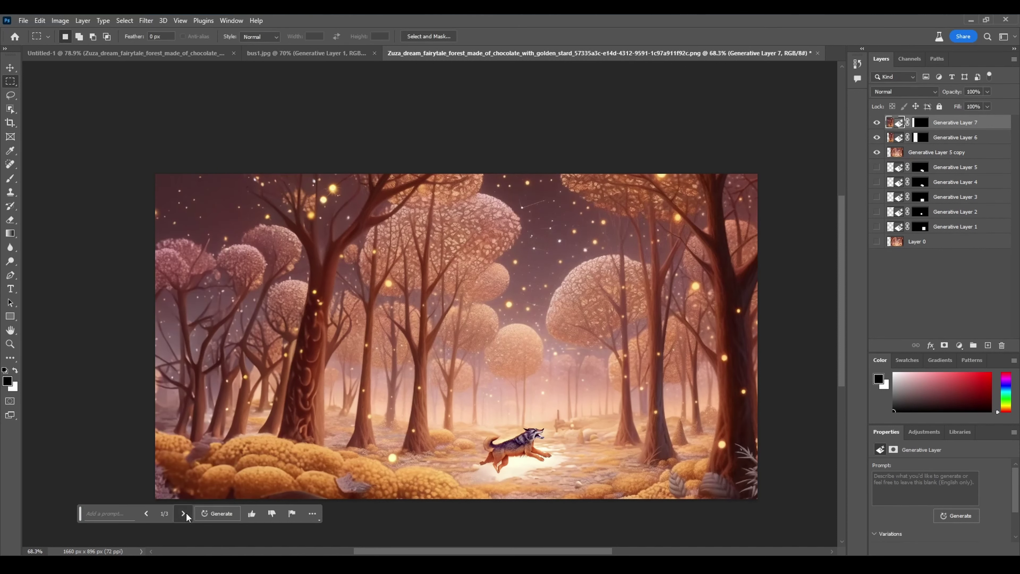
left_click(183, 513)
left_click(145, 513)
left_click(184, 514)
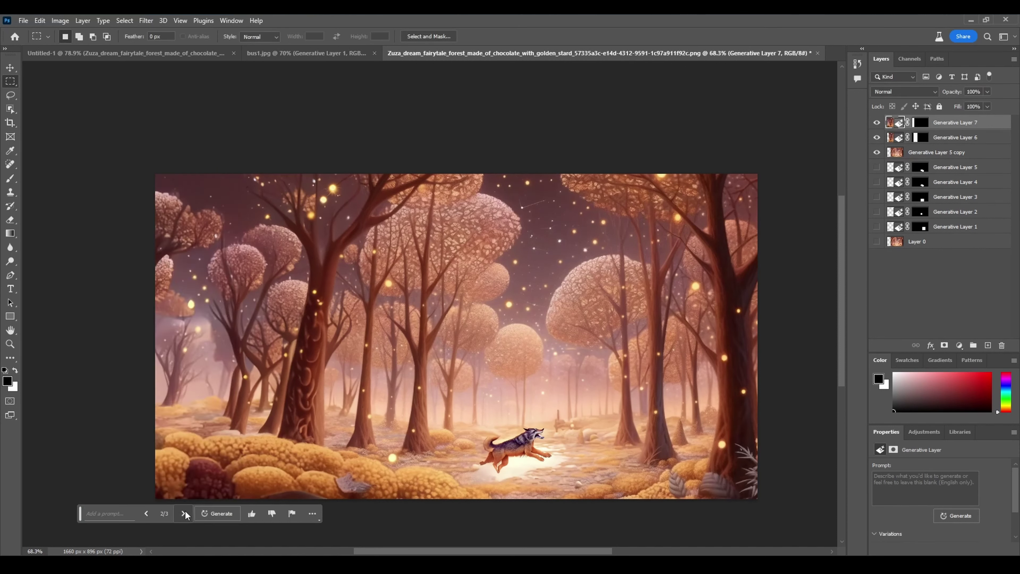
left_click(184, 514)
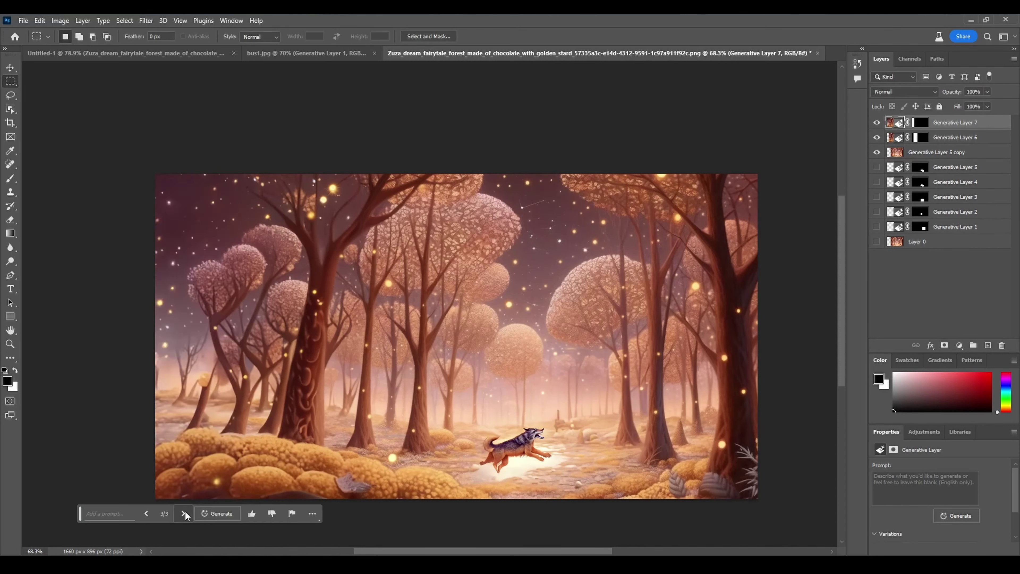
left_click(147, 513)
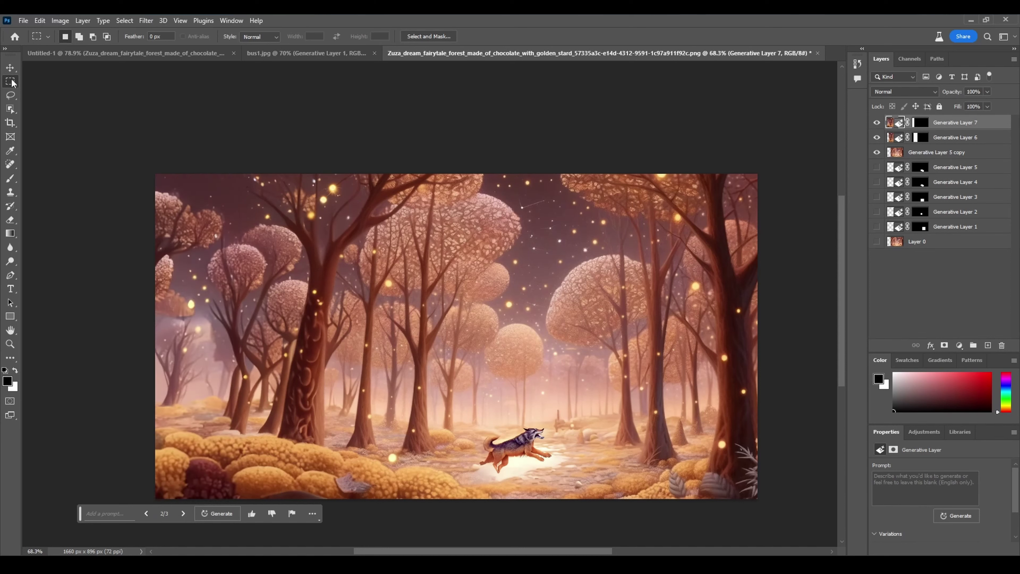
left_click(926, 152)
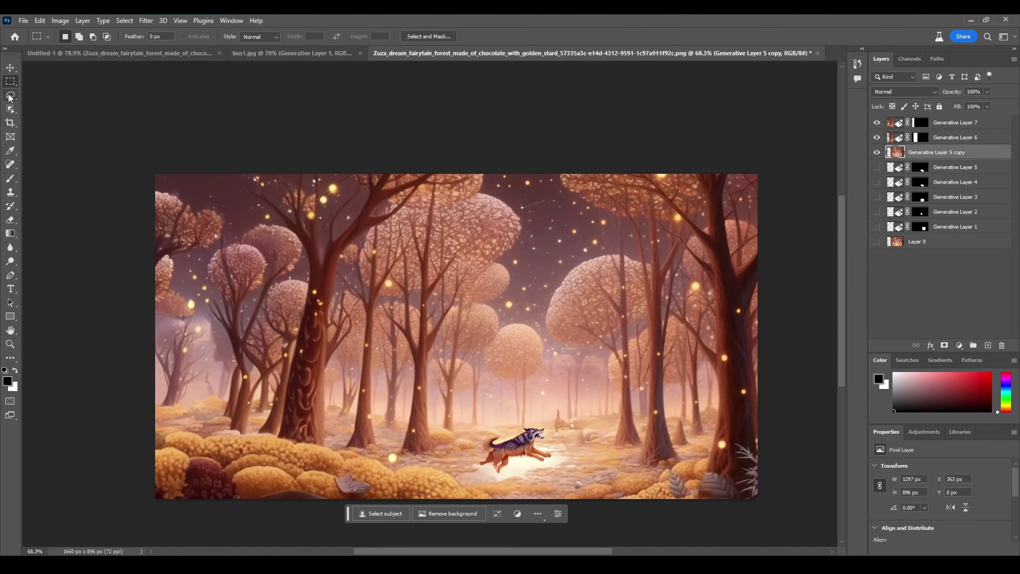
Lasso a patch of sky, generate 'flying owl', and browse its variations
left_click(10, 96)
left_click_drag(498, 195, 510, 192)
left_click(461, 285)
left_click(578, 284)
scroll(613, 261, "up", 5)
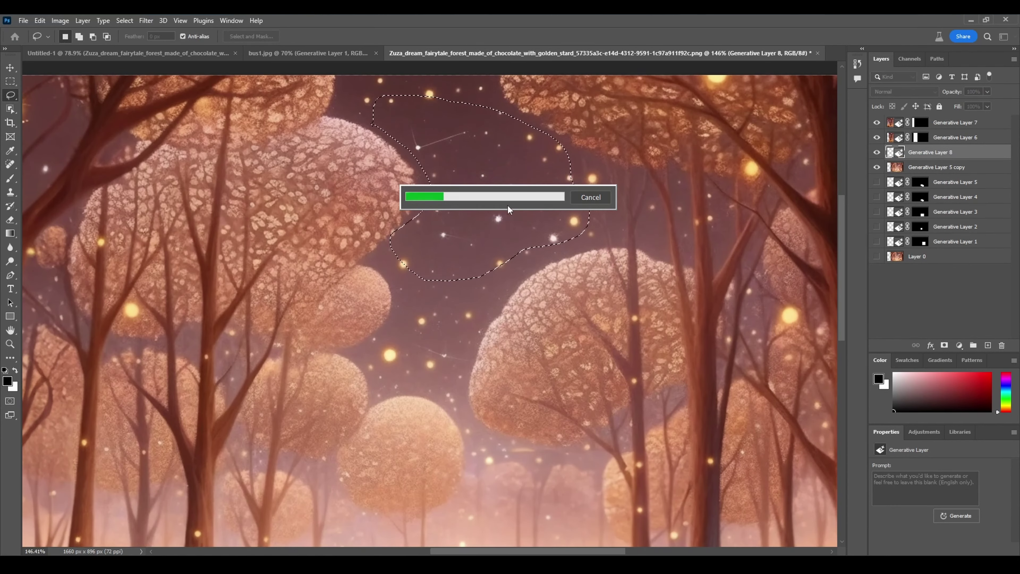
left_click(463, 301)
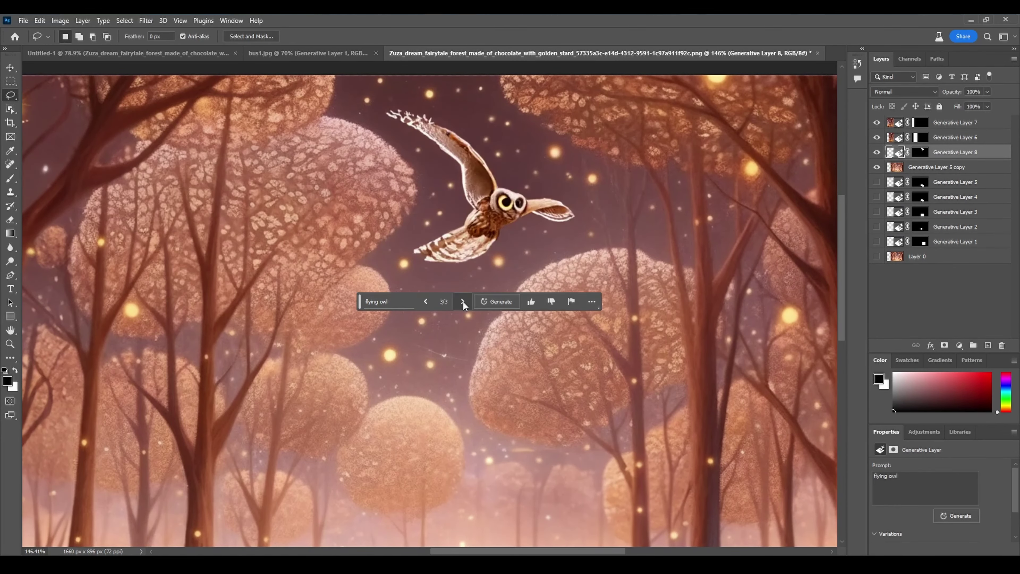
left_click(426, 301)
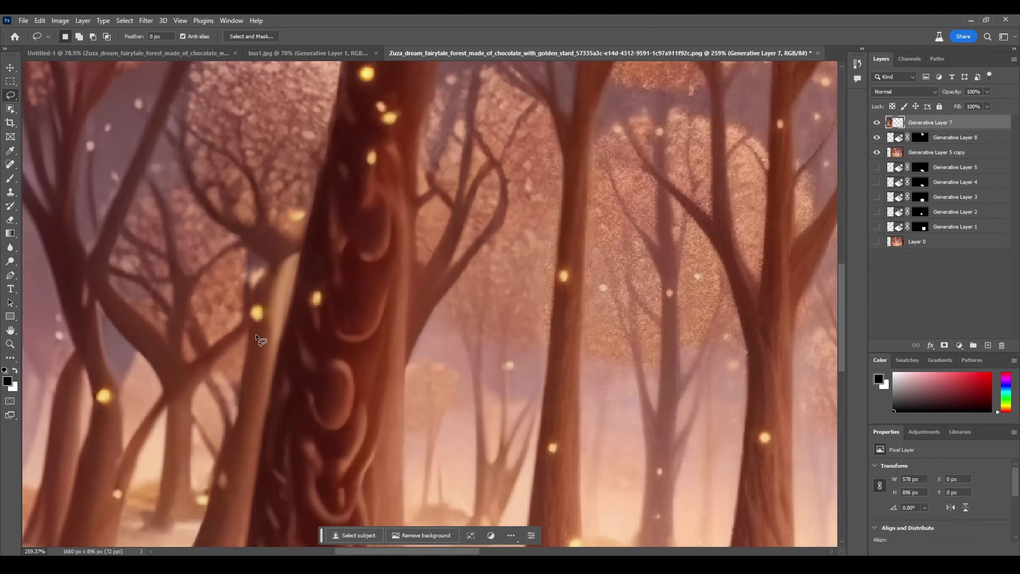
scroll(256, 336, "up", 2)
left_click_drag(618, 336, 394, 330)
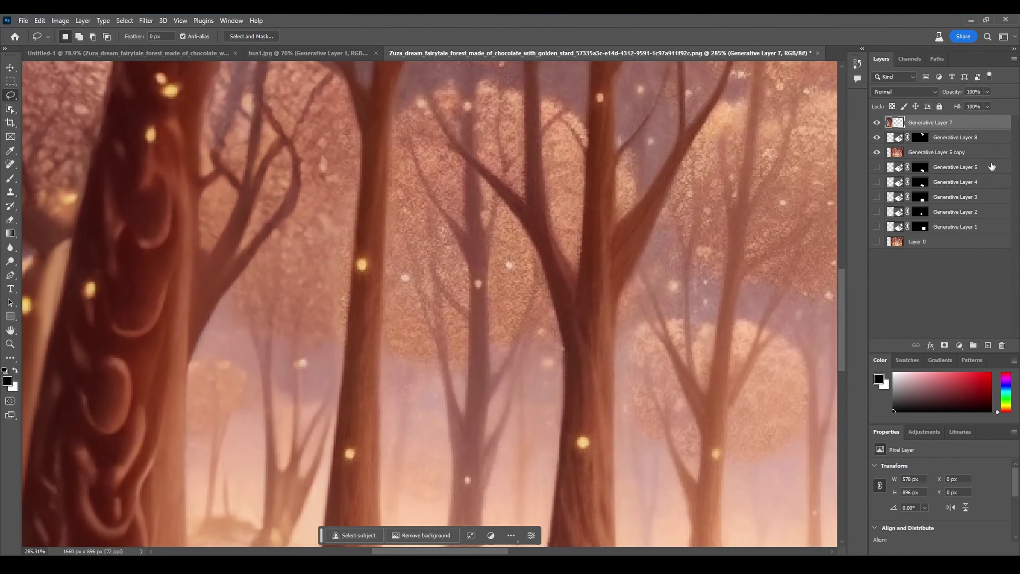
left_click(876, 122)
scroll(337, 267, "down", 3)
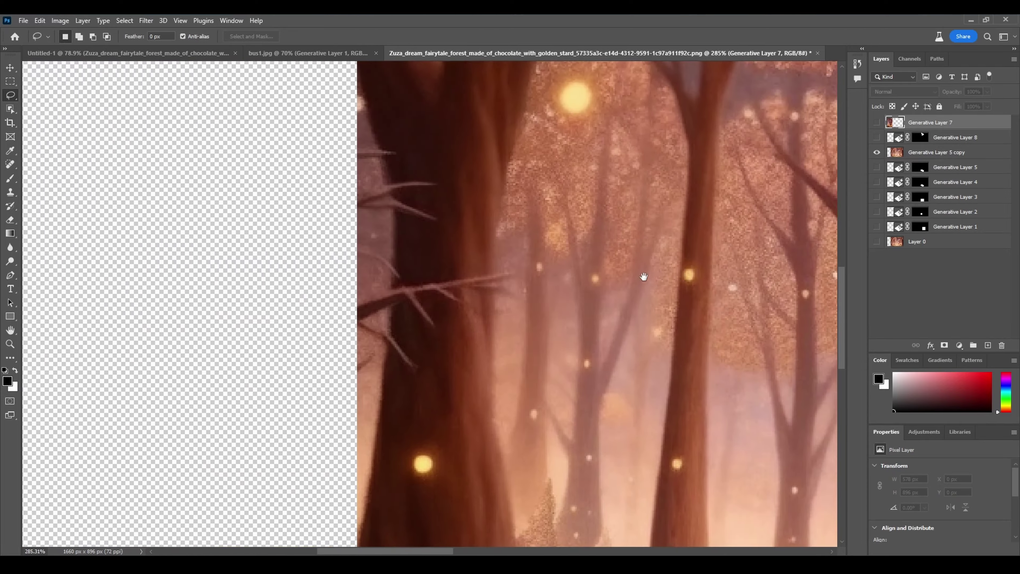
scroll(498, 314, "down", 2)
scroll(497, 313, "up", 3)
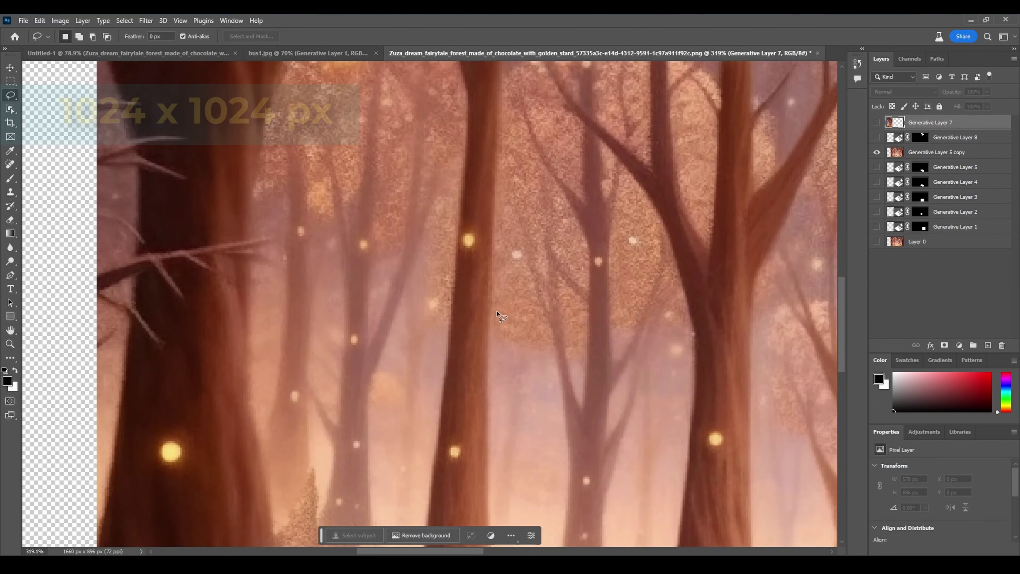
scroll(524, 295, "down", 8)
left_click(877, 137)
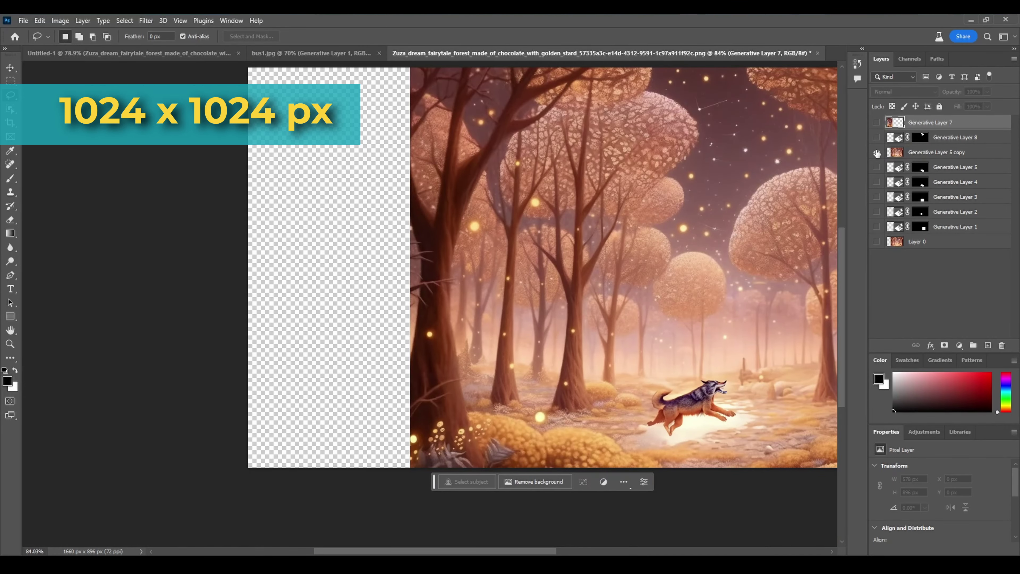
left_click(876, 137)
left_click(876, 123)
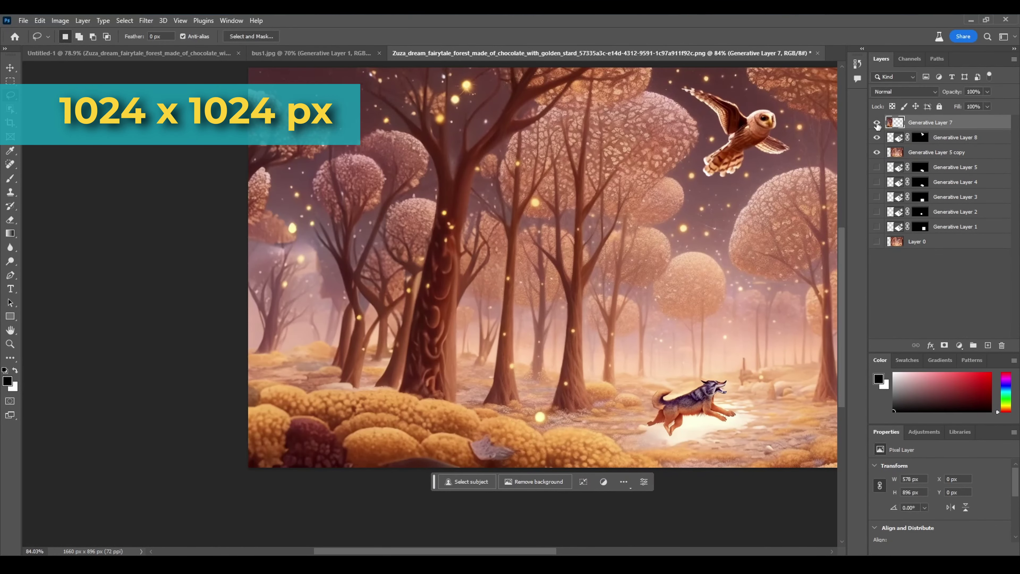
scroll(549, 234, "up", 3)
scroll(549, 234, "up", 3)
left_click(877, 123)
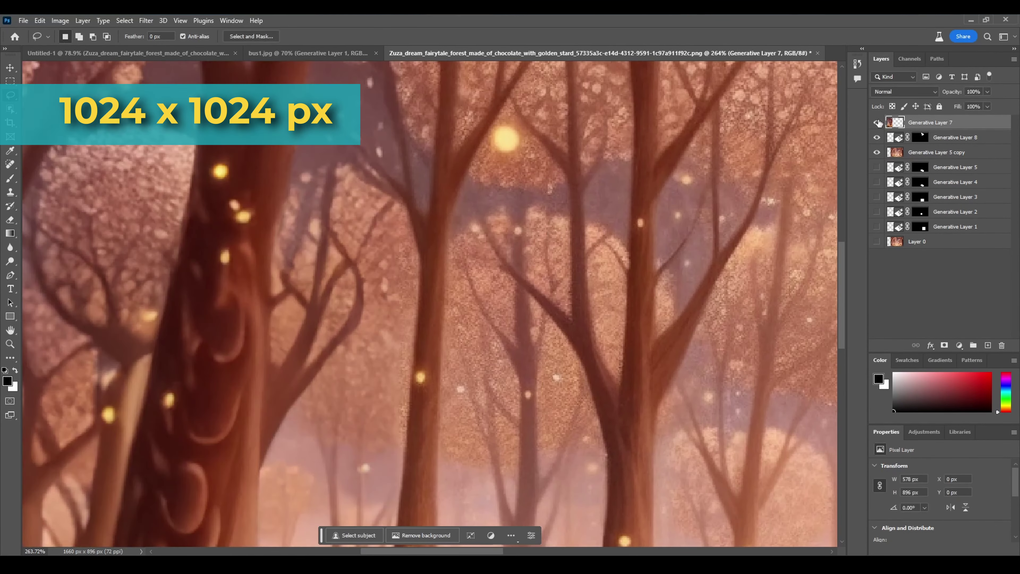
left_click(877, 123)
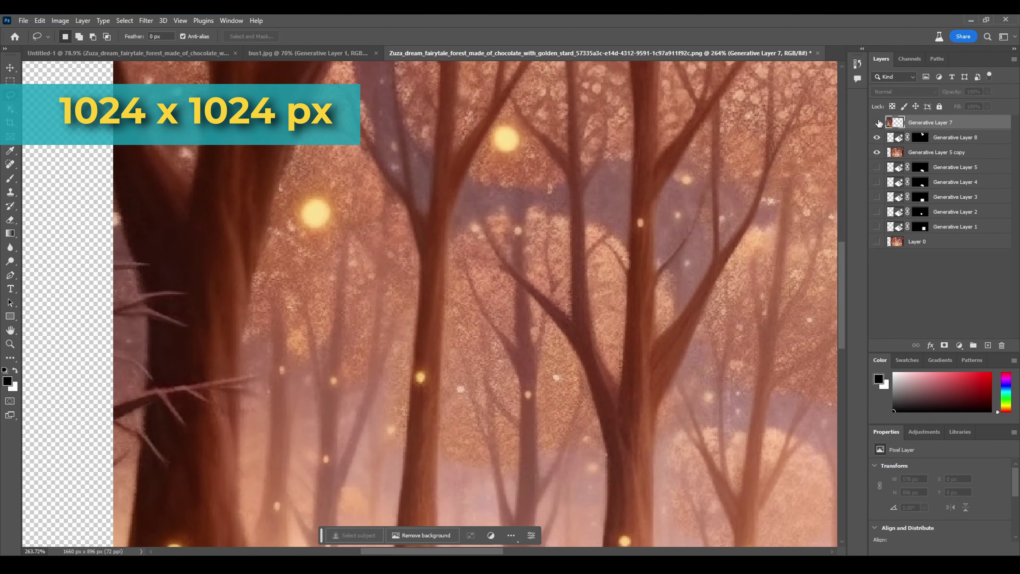
left_click(877, 123)
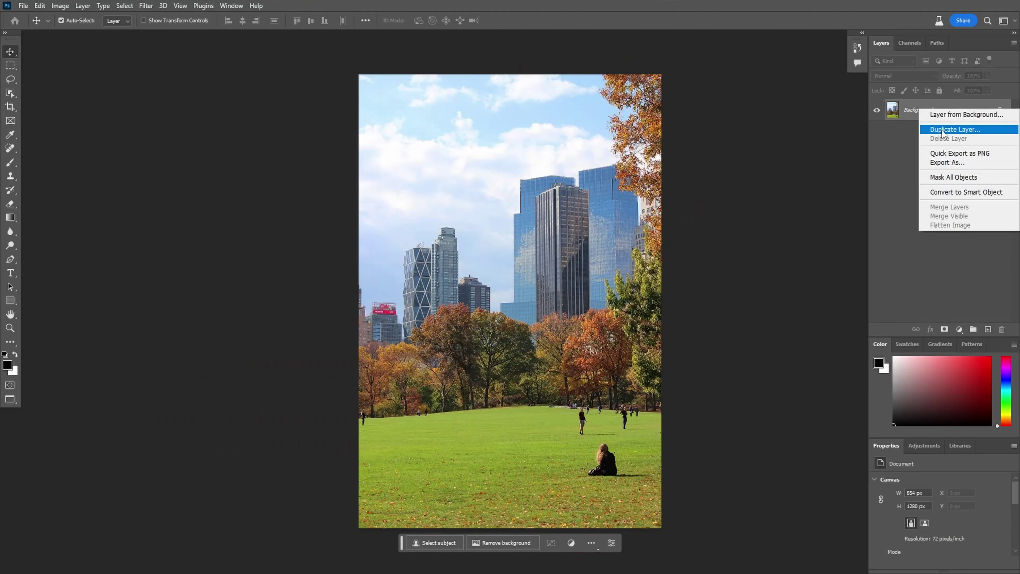
Duplicate the Background layer and select the sky and buildings with Object Selection
left_click(942, 129)
left_click(598, 185)
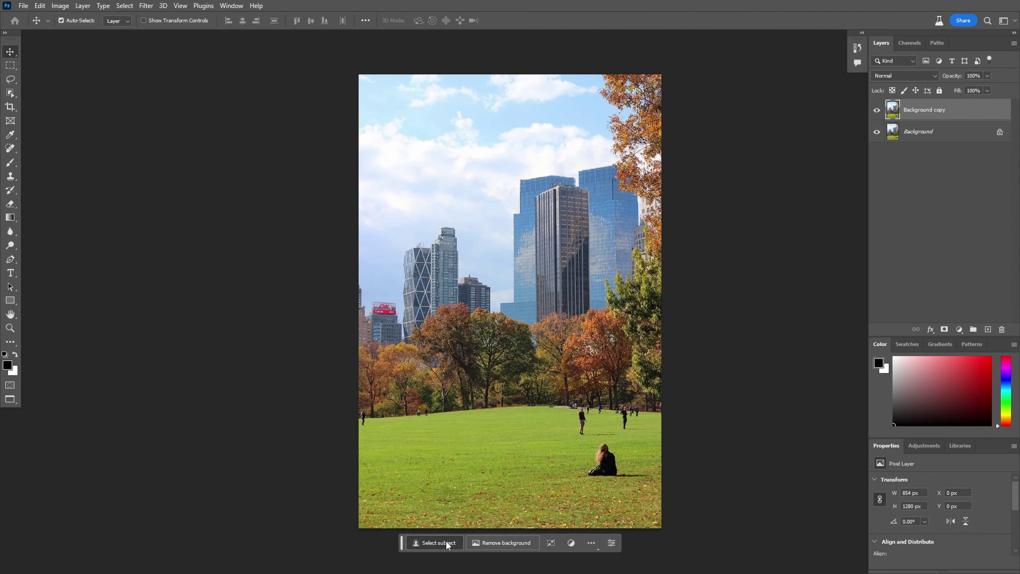
left_click(10, 92)
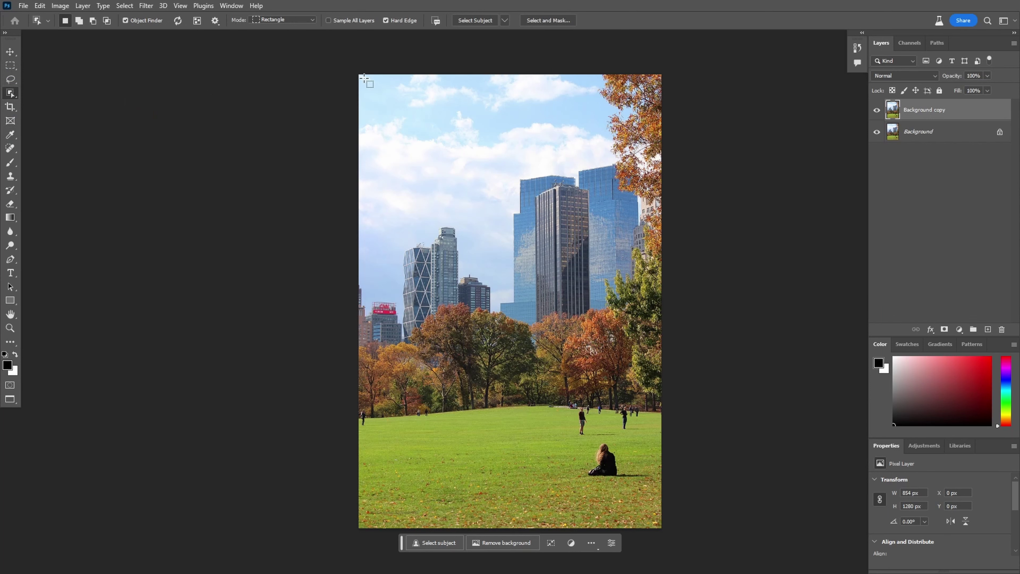
left_click_drag(364, 76, 670, 348)
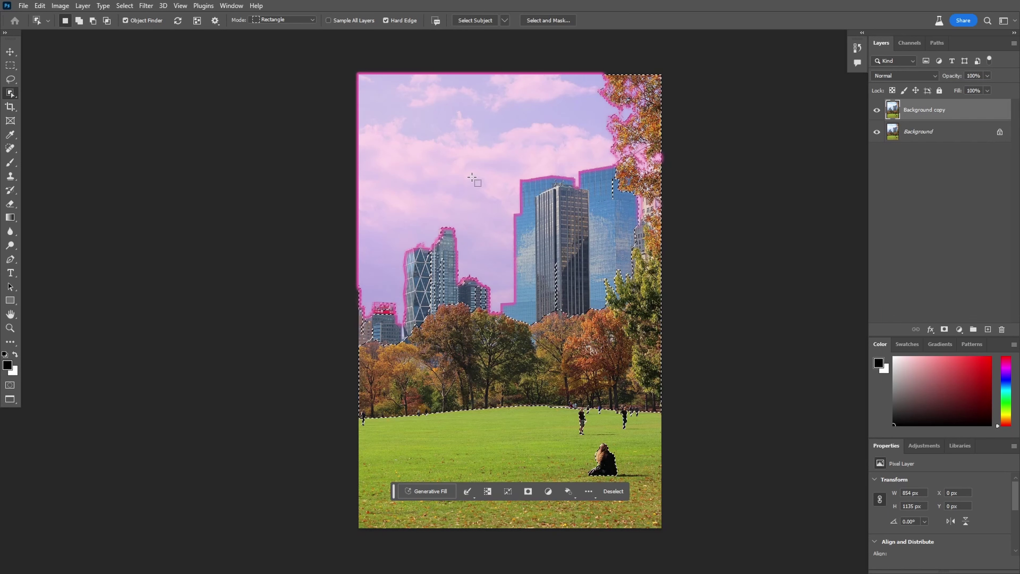
left_click(529, 230)
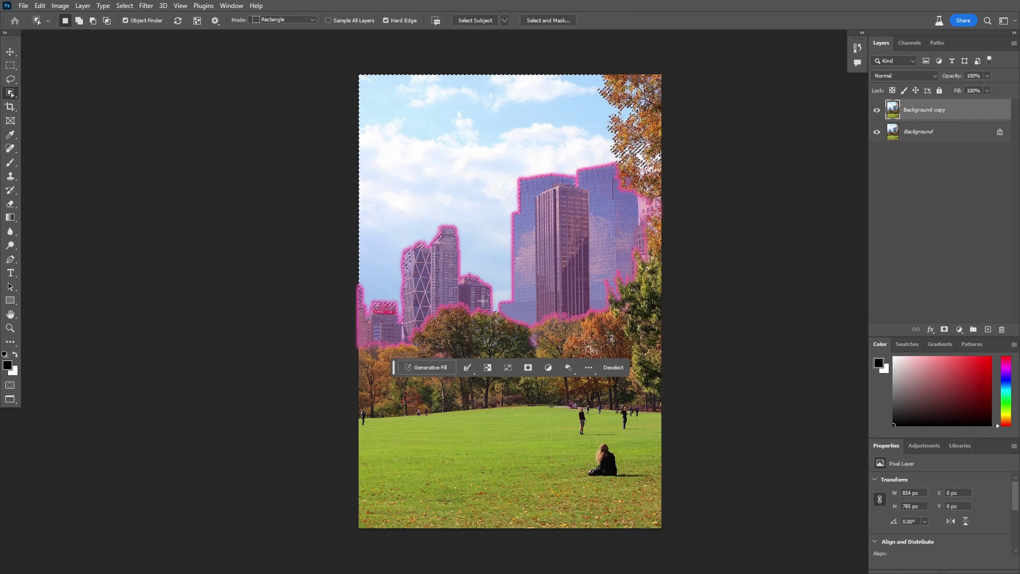
Generate a fill with the prompt 'colorful skies during sunset', correcting the typo first
left_click(429, 366)
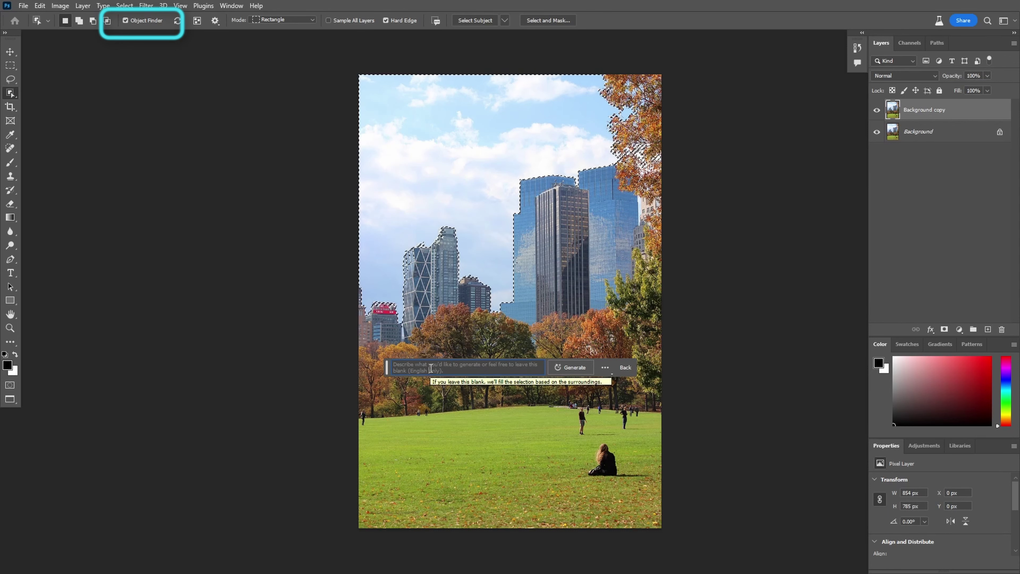
type("color")
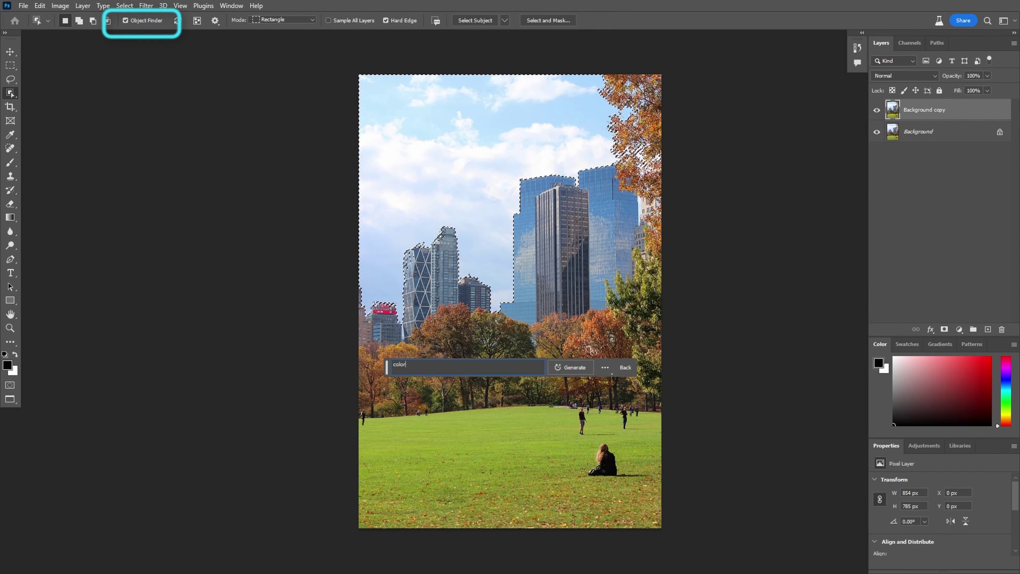
type("fyl skies duri")
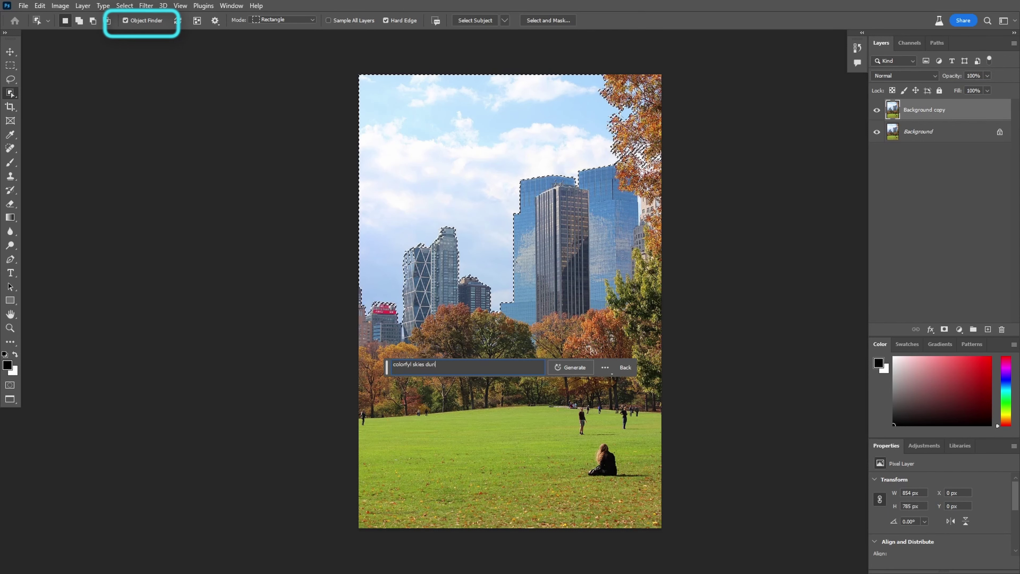
type("ng sunset")
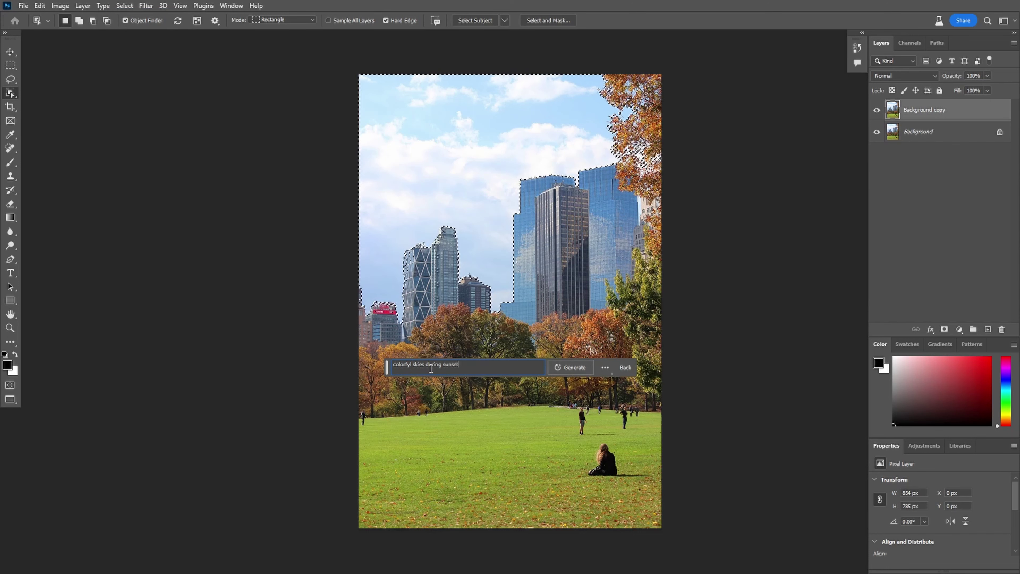
left_click(409, 364)
key("BackSpace")
type("u")
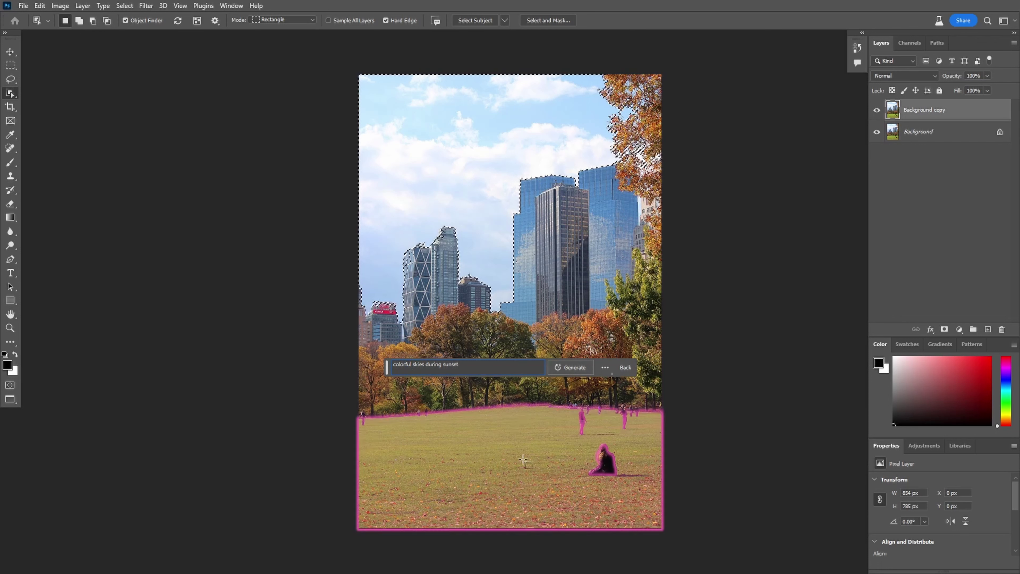
left_click(571, 367)
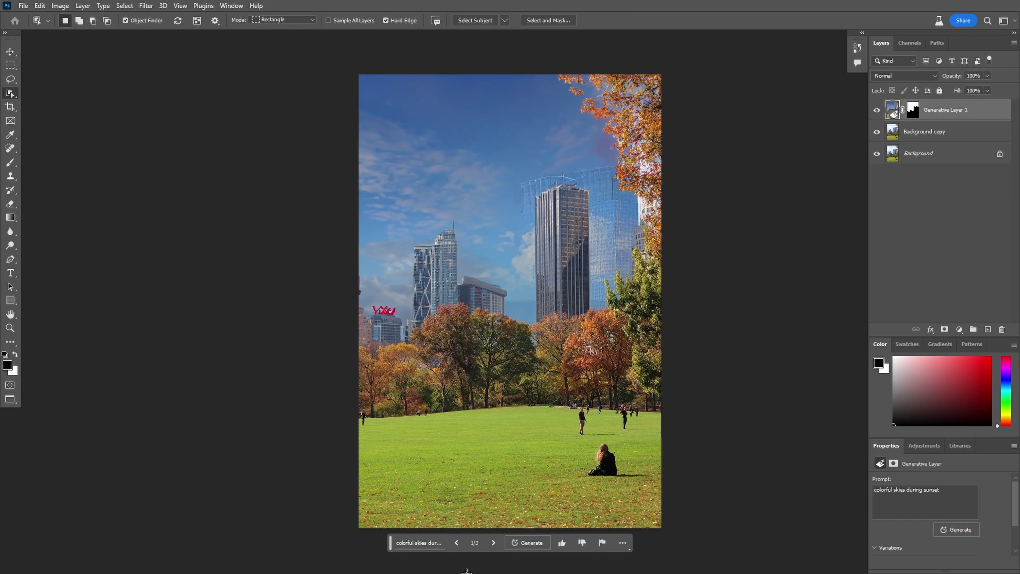
Toggle Generative Layer 1 against the original sky, then pick the pink-cloud sunset variation
left_click(494, 542)
left_click(494, 543)
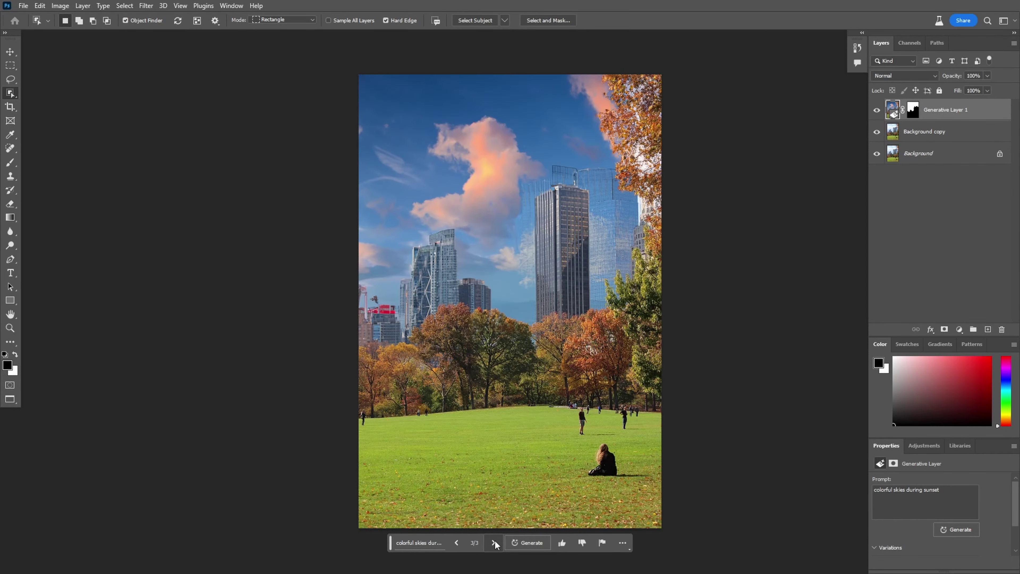
left_click(876, 110)
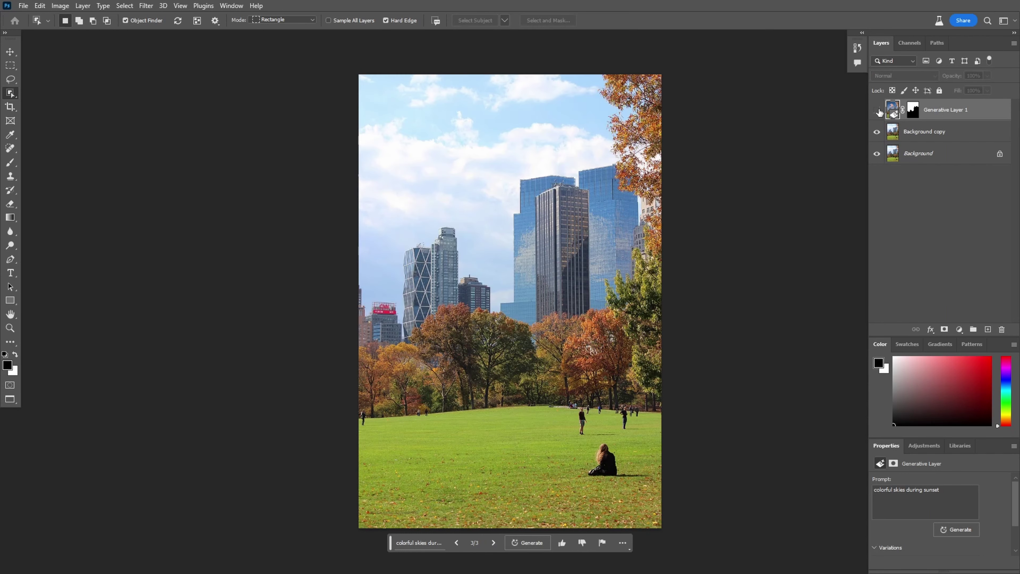
left_click(877, 111)
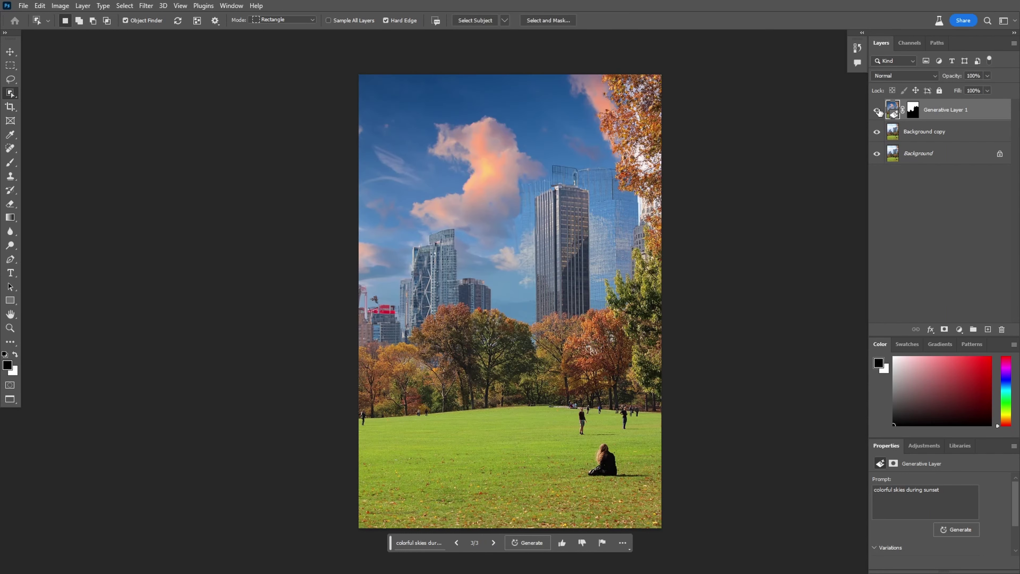
left_click(876, 111)
left_click(876, 111)
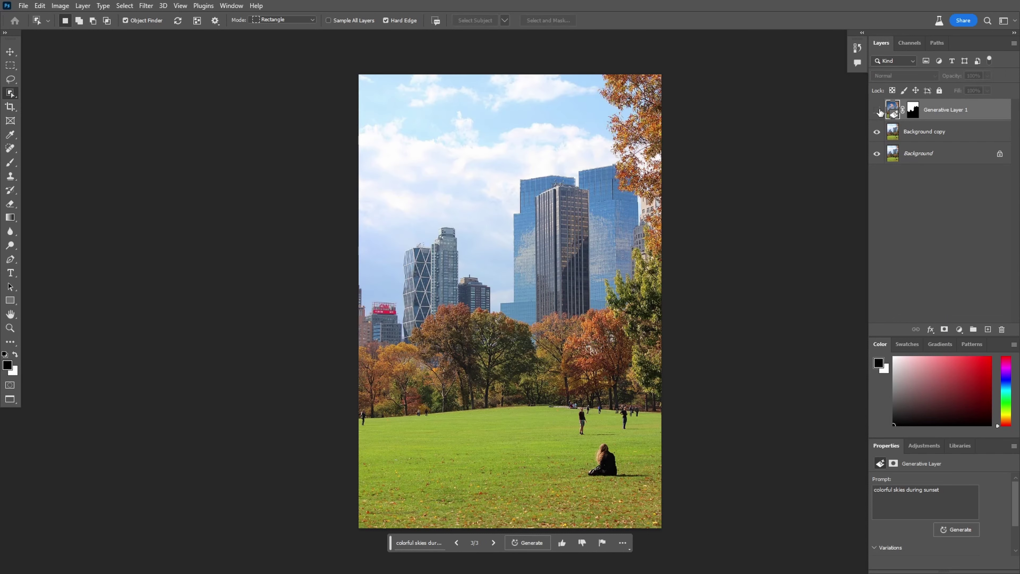
left_click(877, 111)
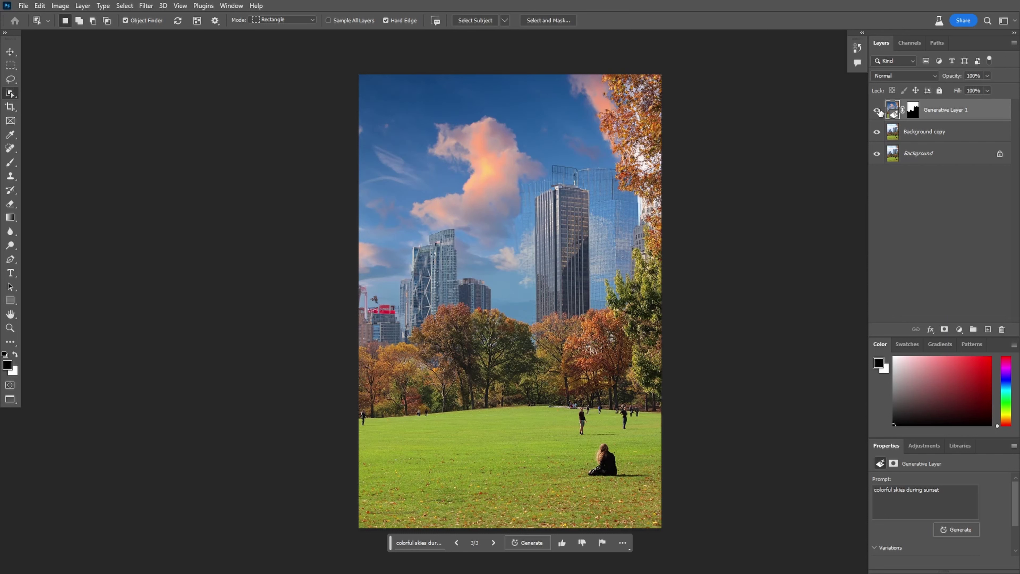
left_click(877, 111)
left_click(457, 542)
left_click(456, 542)
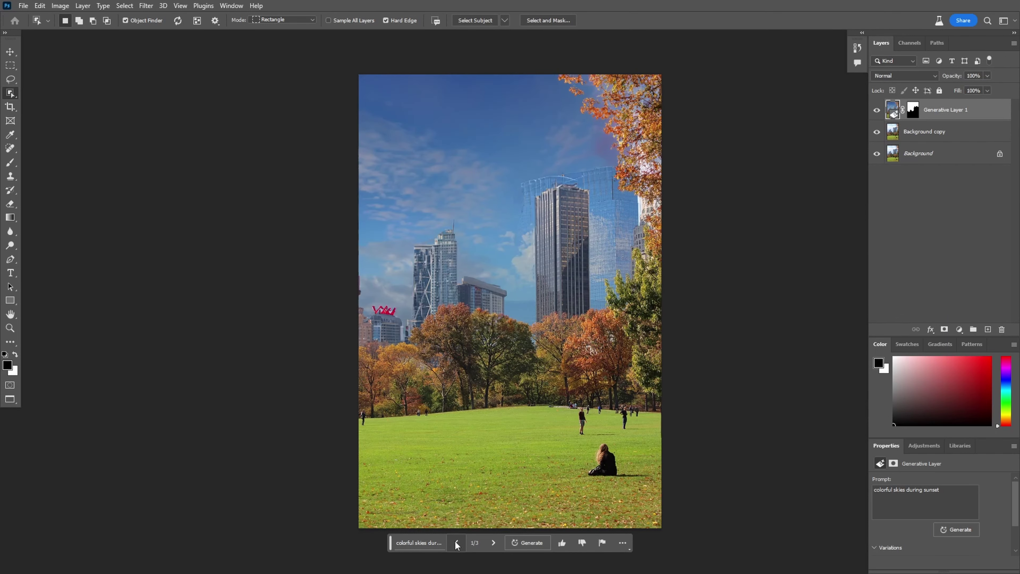
left_click(494, 542)
type("snowy grass during winter day")
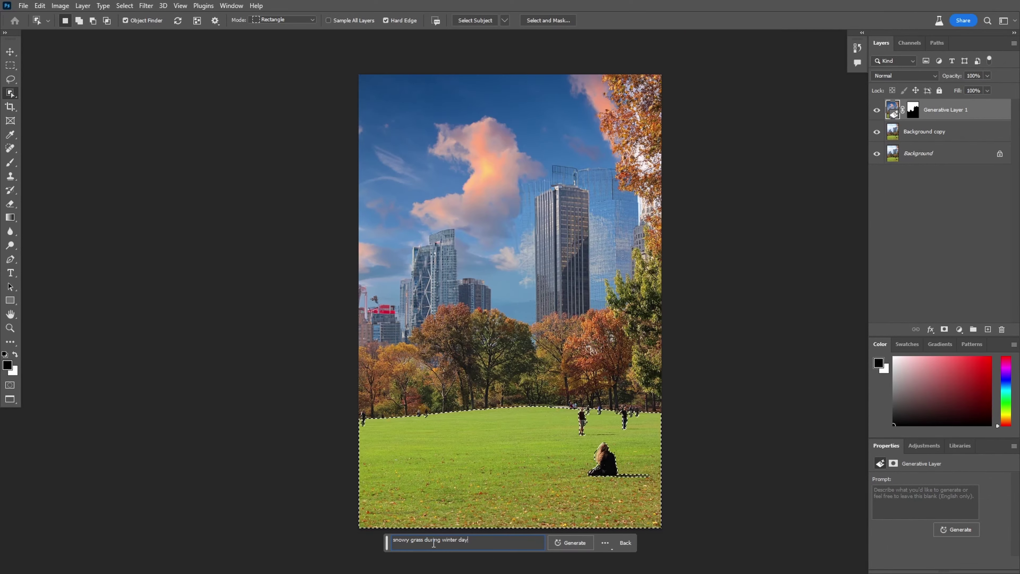
Generate snowy grass for the park lawn and settle on the second snow variation
left_click(572, 543)
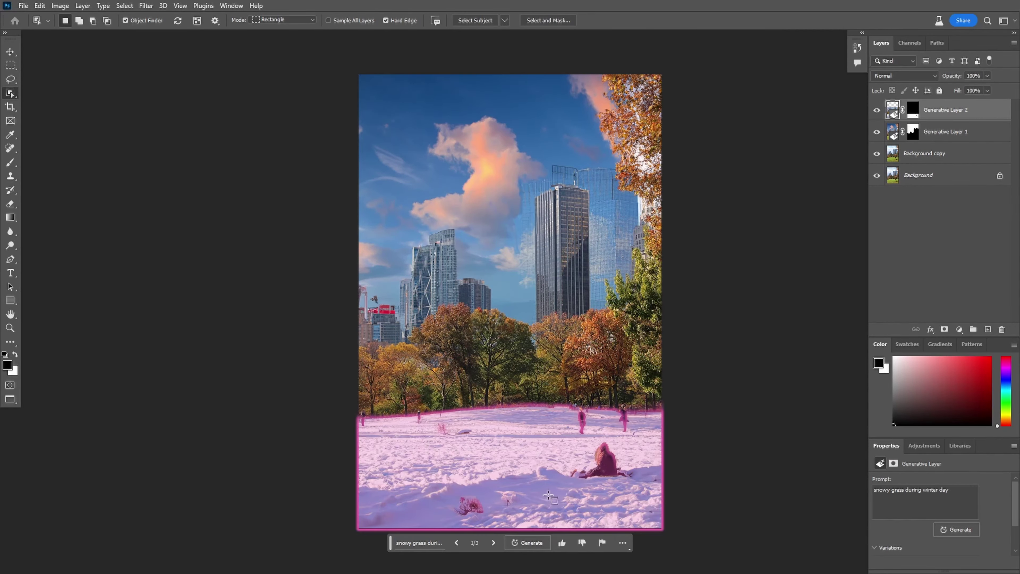
scroll(582, 490, "up", 3)
scroll(550, 479, "down", 3)
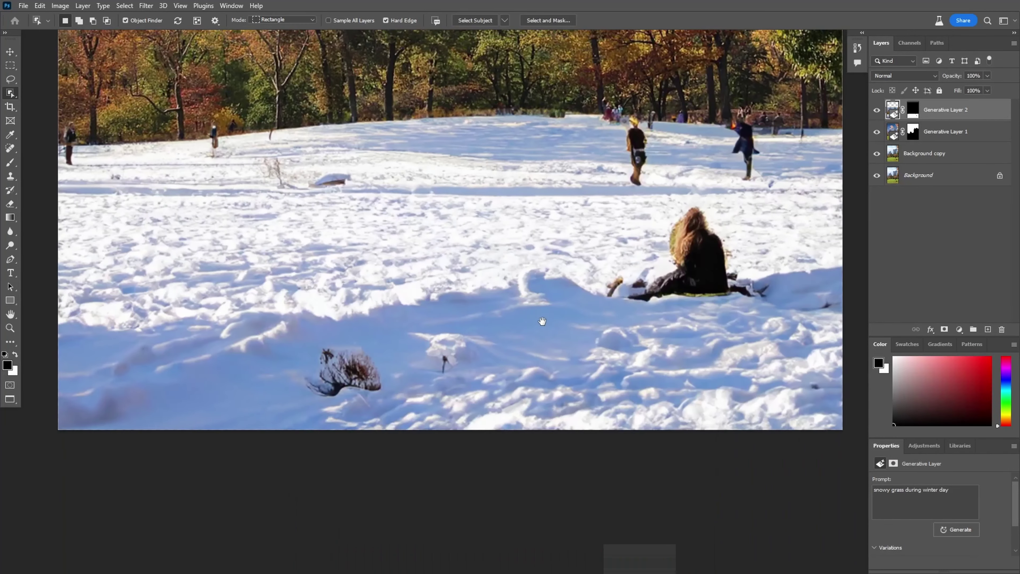
left_click(433, 443)
left_click(397, 444)
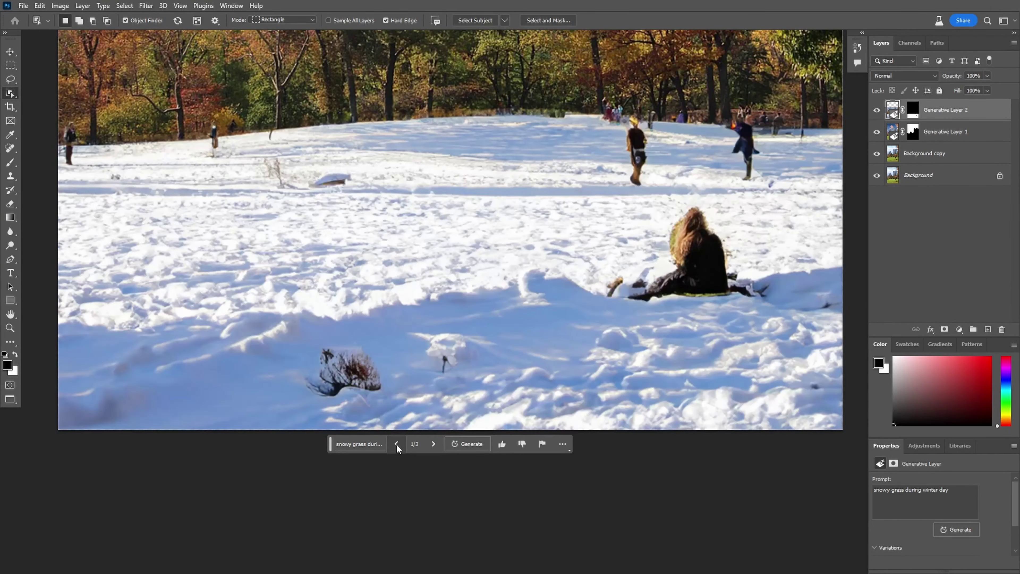
left_click(433, 444)
left_click(433, 443)
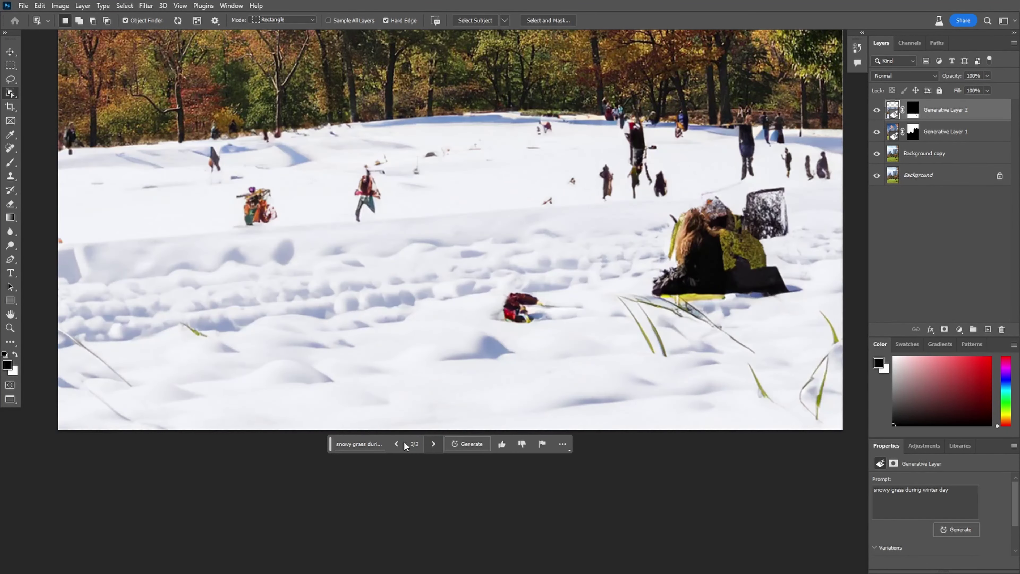
left_click(396, 444)
Select the skyline buildings with Object Selection and add the sky above the trees
scroll(612, 399, "up", 3)
scroll(613, 400, "up", 3)
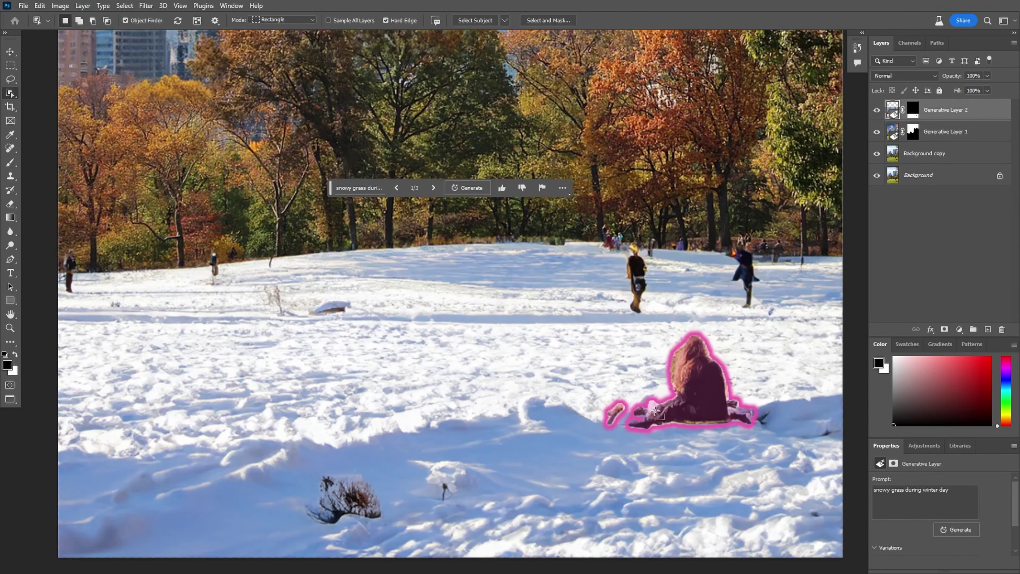
scroll(612, 399, "down", 3)
scroll(281, 141, "up", 5)
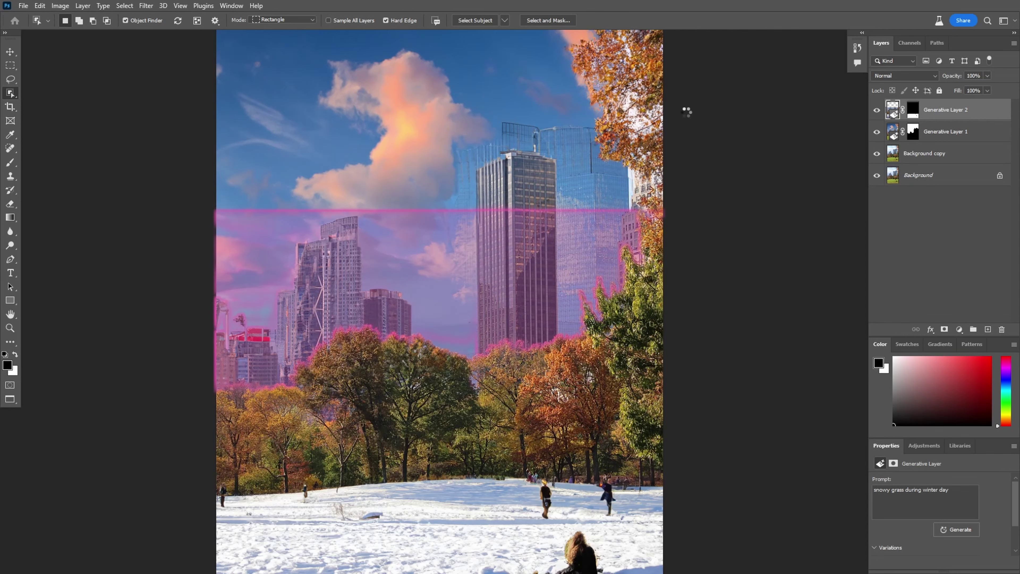
left_click_drag(686, 112, 212, 414)
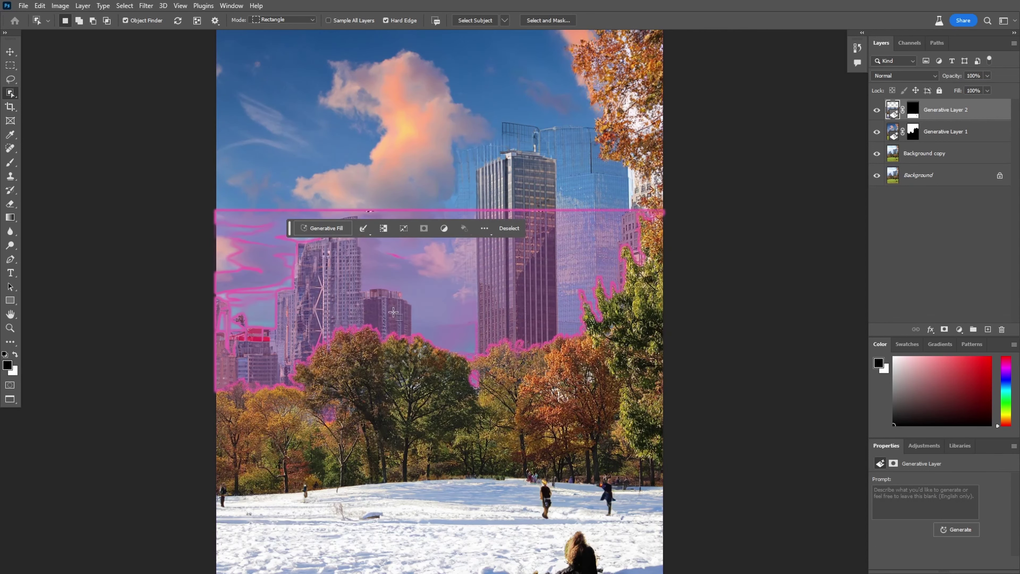
left_click(534, 197, "shift")
Browse the neon-city variations and generate a fresh batch of them
scroll(613, 180, "down", 3)
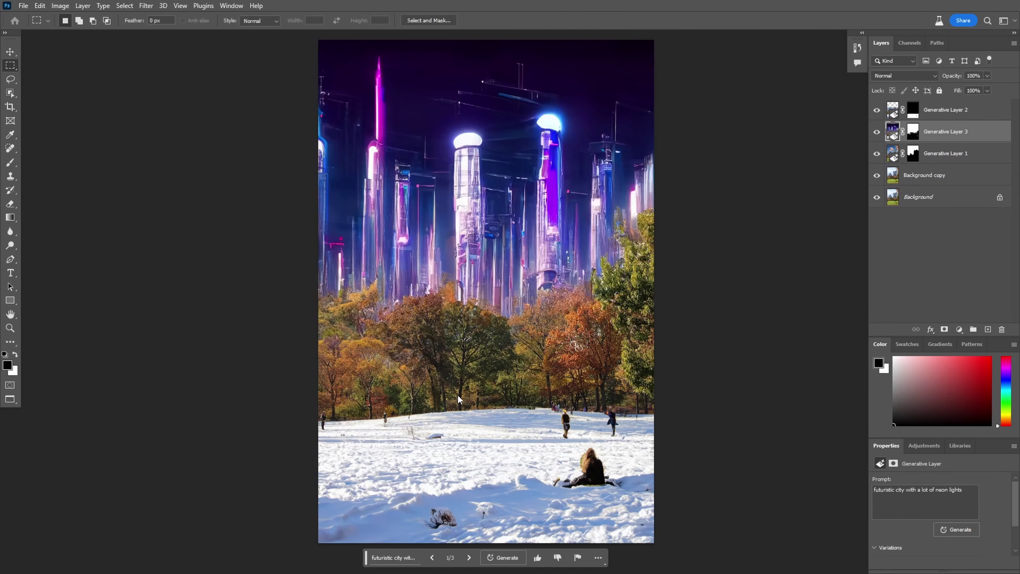
left_click(469, 558)
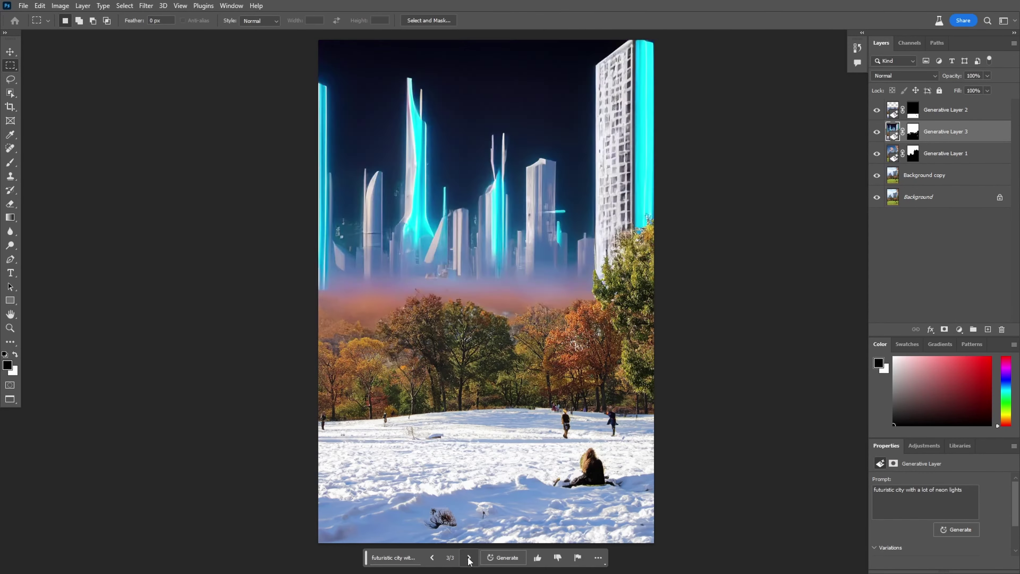
left_click(431, 558)
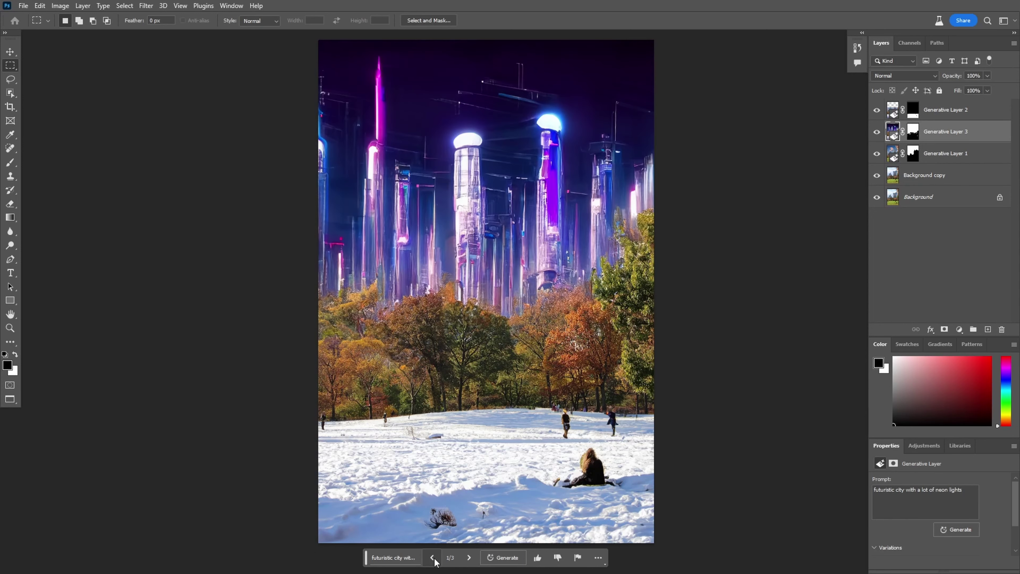
left_click(469, 557)
left_click(503, 557)
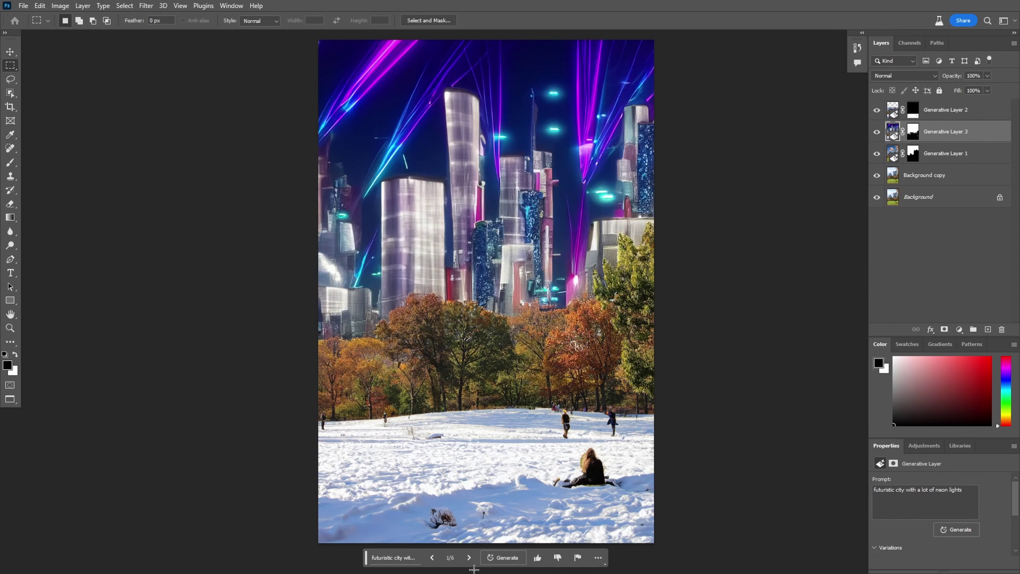
left_click(468, 557)
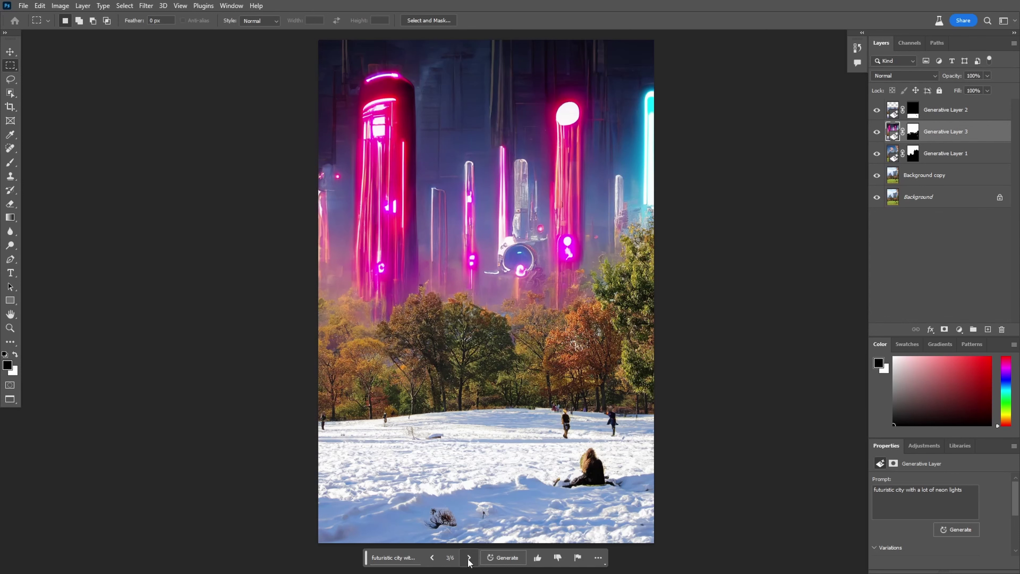
left_click(469, 557)
Generate more city variations and return to the star-lit glass towers, variation 8/9
left_click(503, 557)
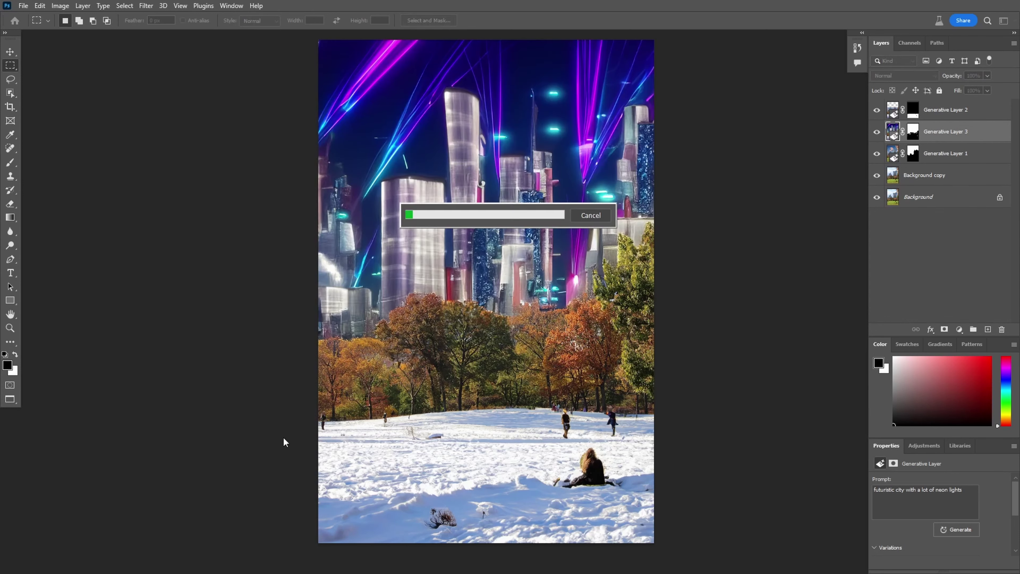
left_click(468, 557)
left_click(432, 557)
left_click(432, 557)
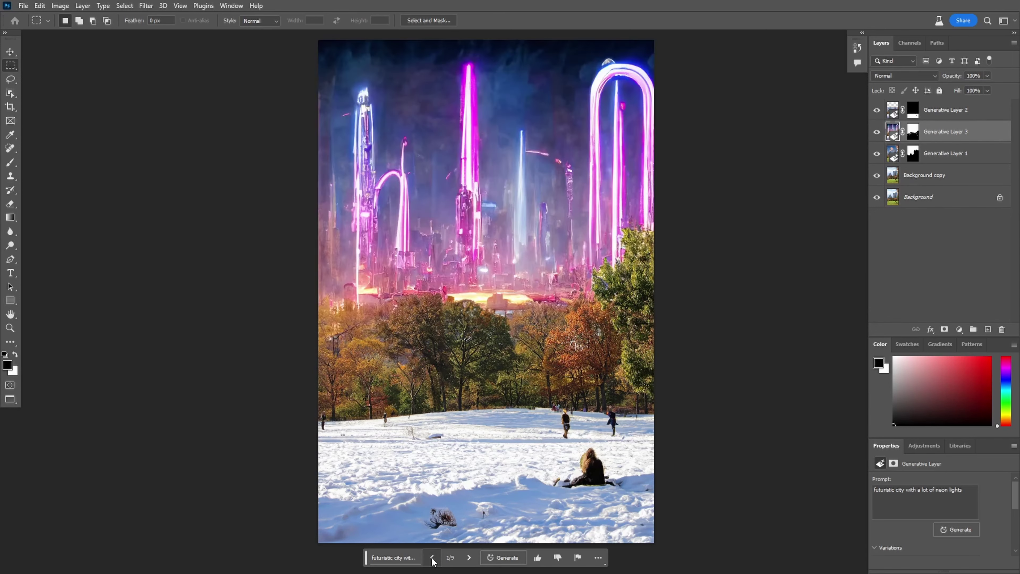
left_click(432, 557)
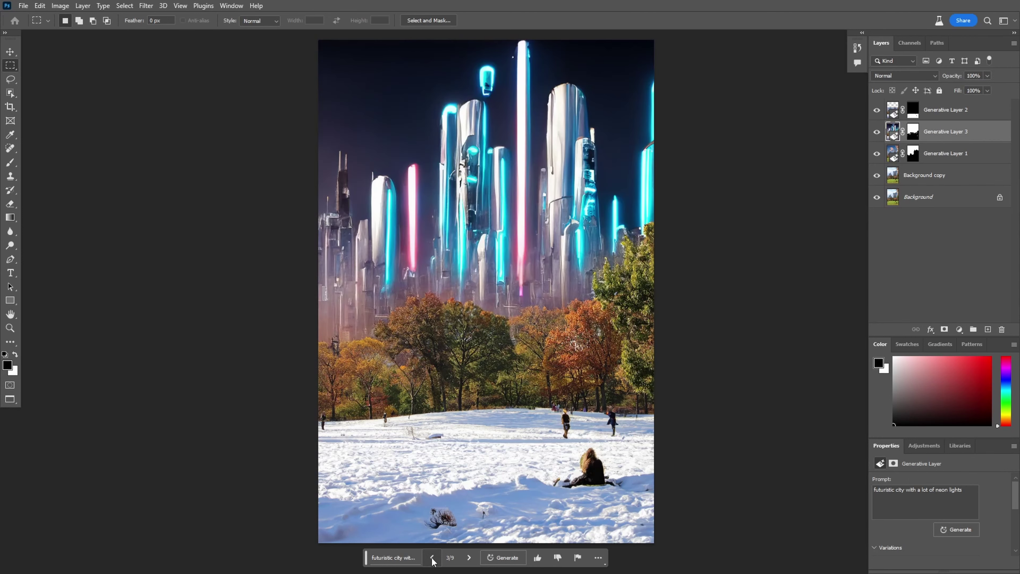
left_click(432, 557)
left_click(432, 557)
left_click(432, 558)
Widen the canvas leftward past the image's edge with the Crop tool
key("c")
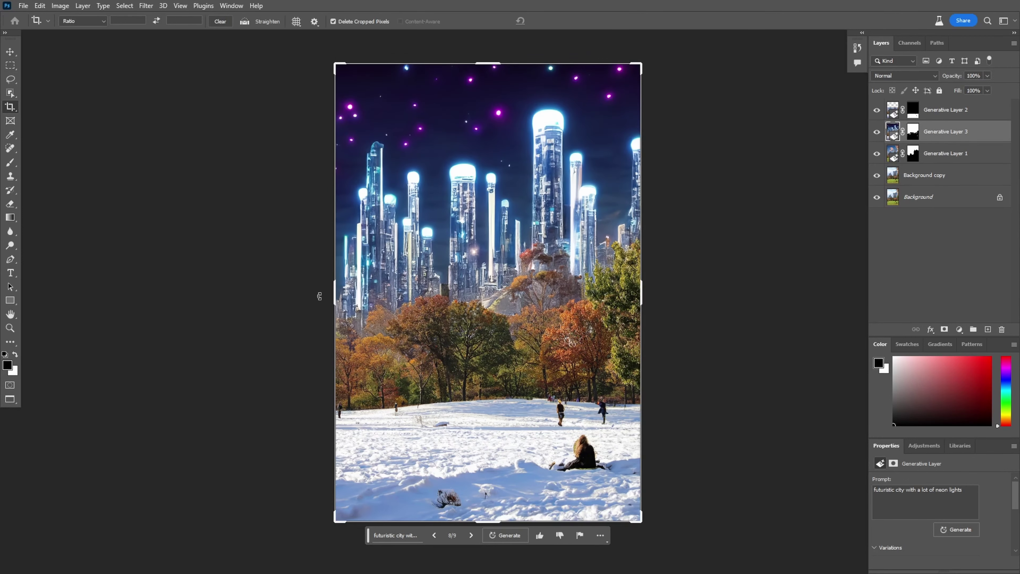
left_click_drag(335, 296, 288, 296)
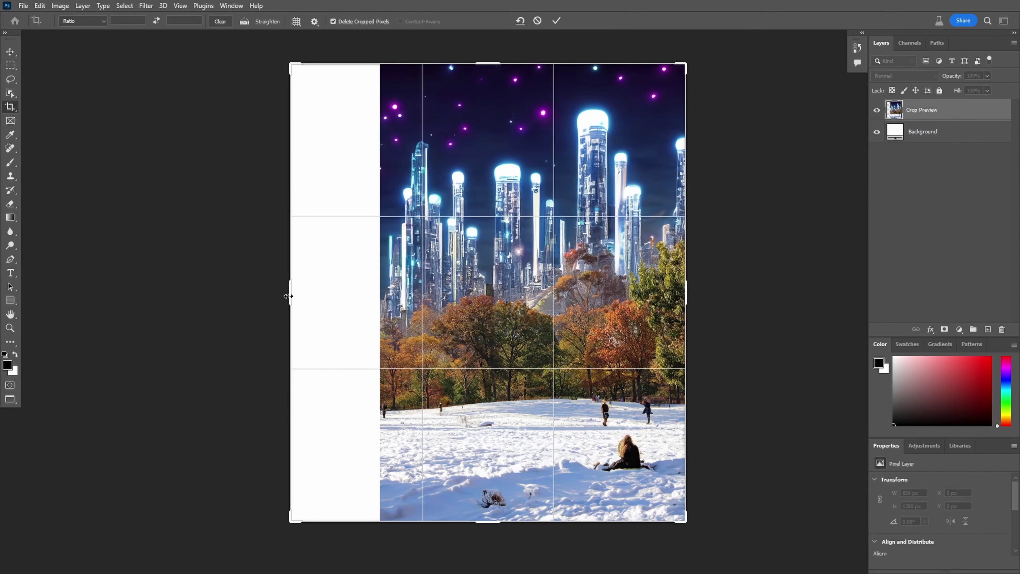
key("Return")
Marquee the new blank strip on the left and zoom in on the snowy foreground
key("m")
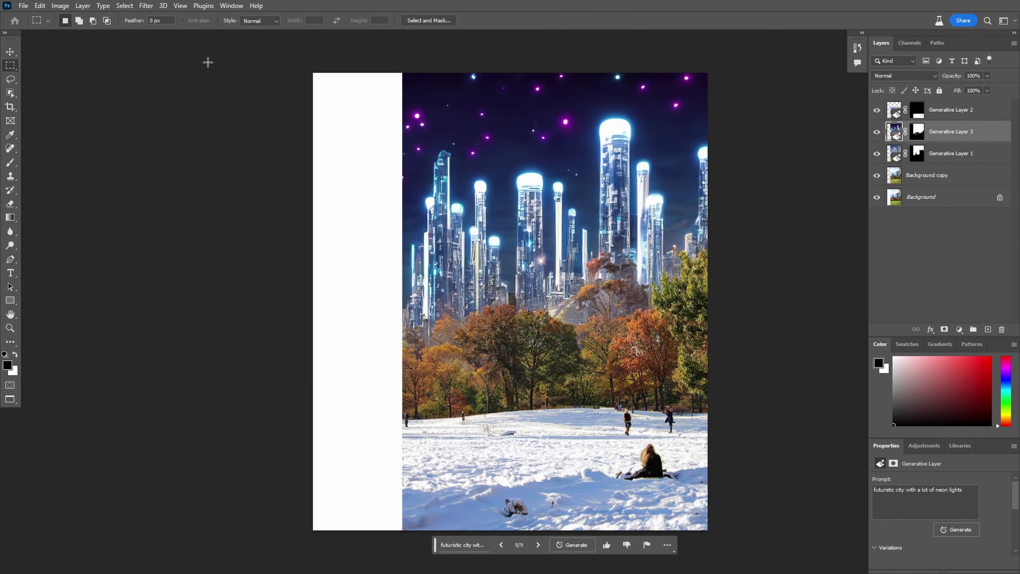
left_click_drag(312, 71, 408, 539)
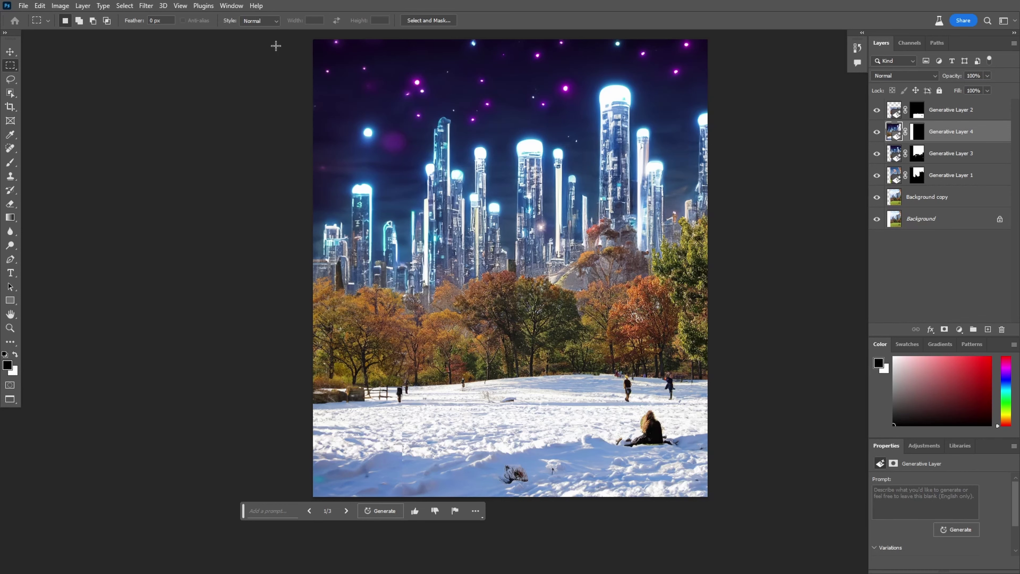
key("ctrl+plus")
Lasso an oval on the snow near the woman and generate 'add young man walking the dog'
key("l")
left_click_drag(497, 413, 532, 375)
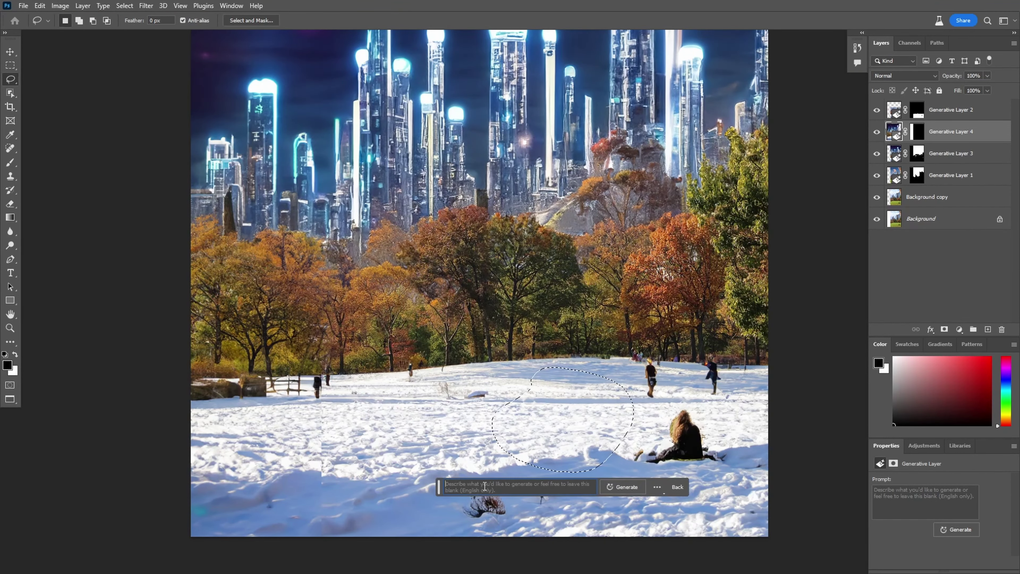
left_click(623, 487)
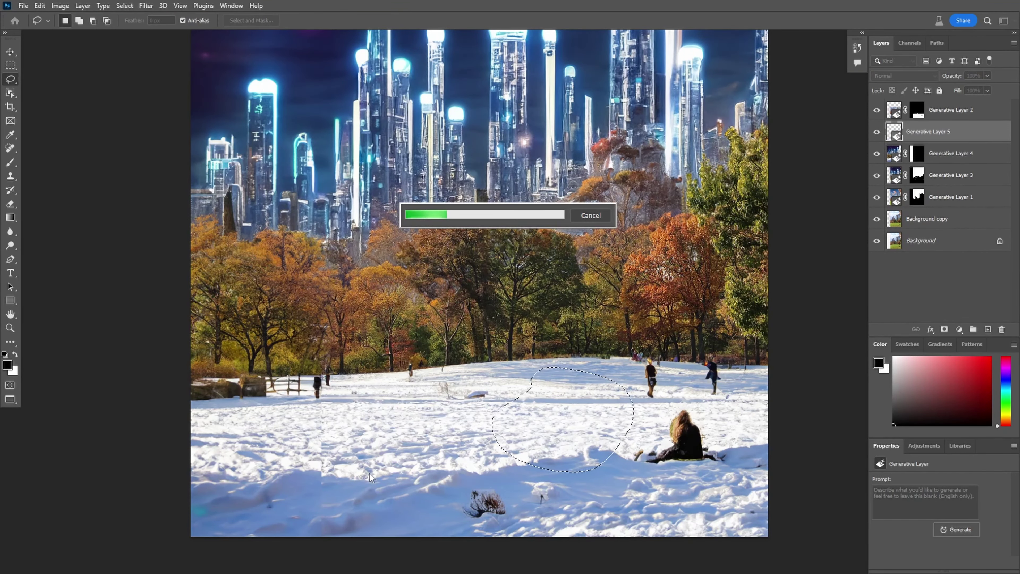
scroll(370, 474, "up", 3)
scroll(369, 473, "down", 1)
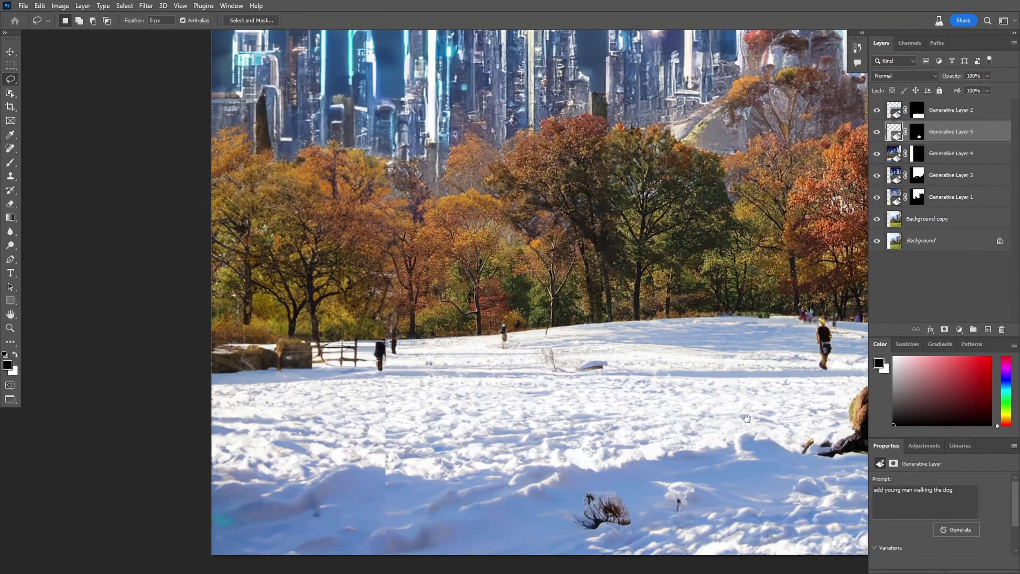
scroll(746, 418, "down", 2)
scroll(515, 500, "up", 1)
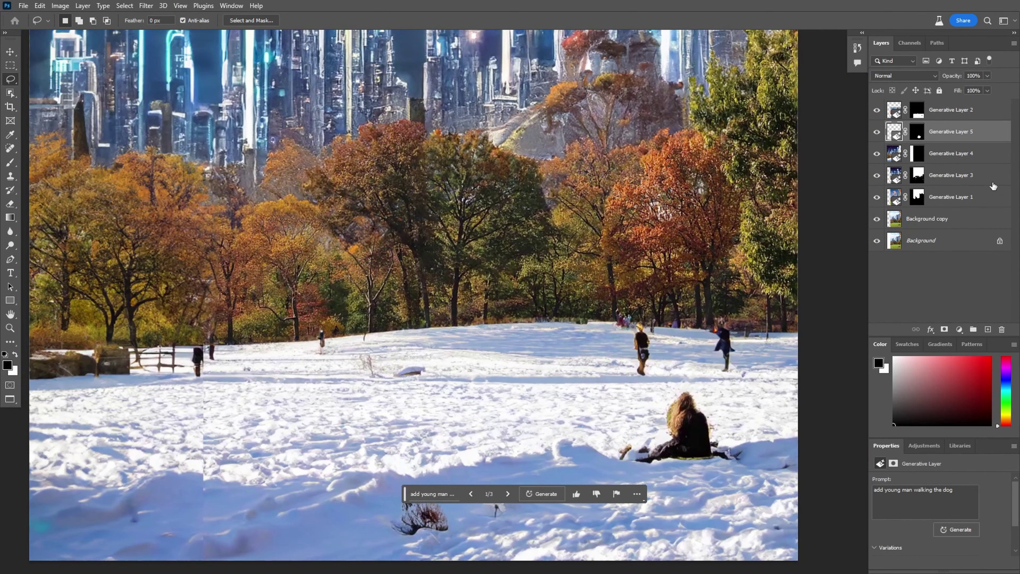
scroll(636, 274, "down", 1)
Move Generative Layer 5 to the top of the stack and browse the dog variations
left_click(876, 110)
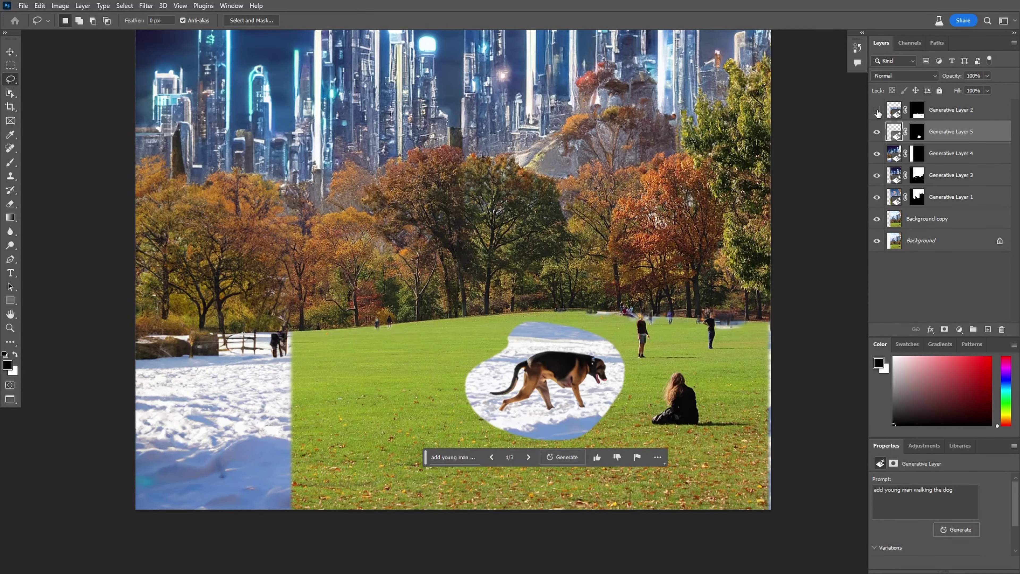
left_click_drag(940, 136, 942, 105)
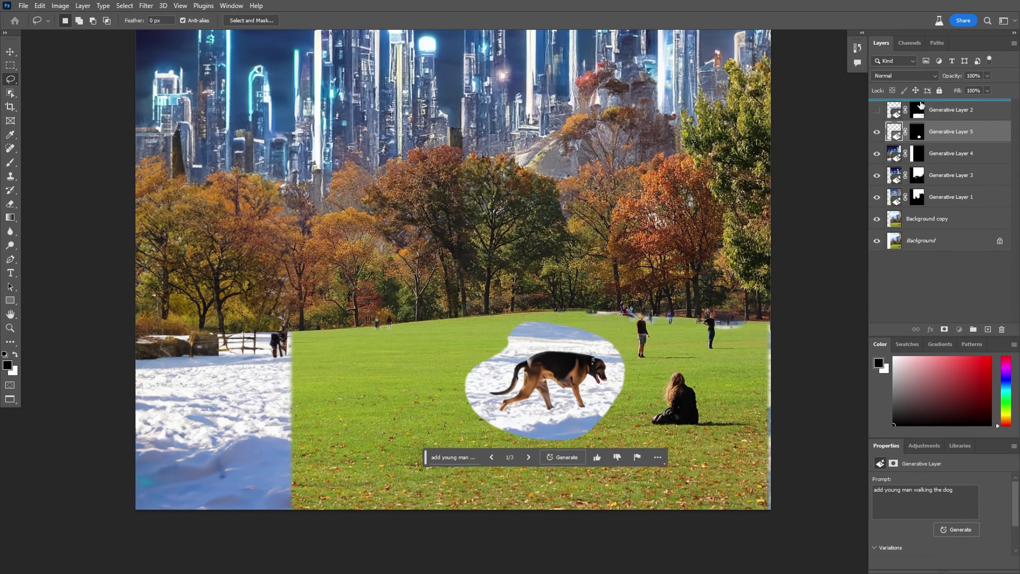
left_click(876, 131)
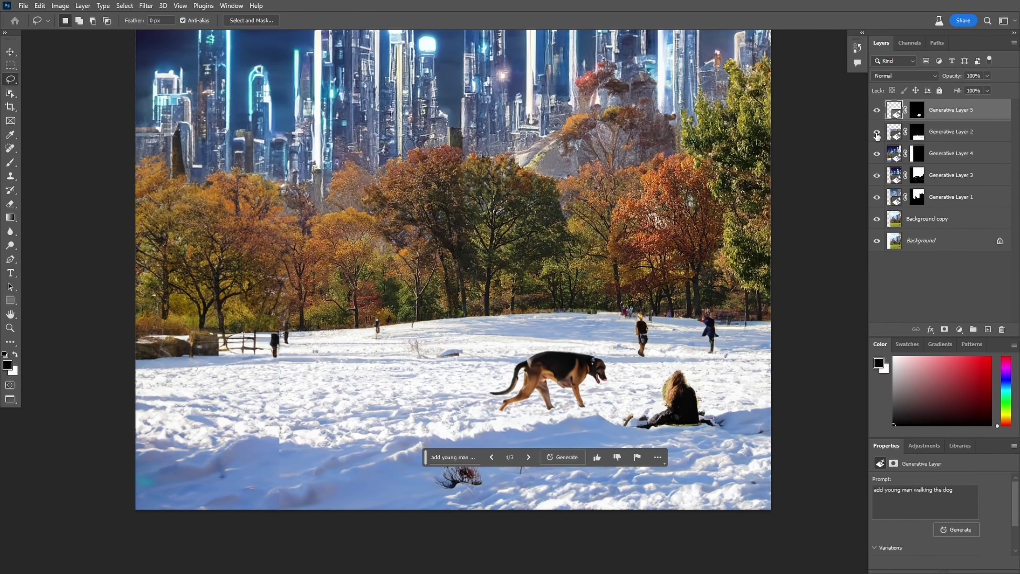
left_click(528, 458)
left_click(528, 457)
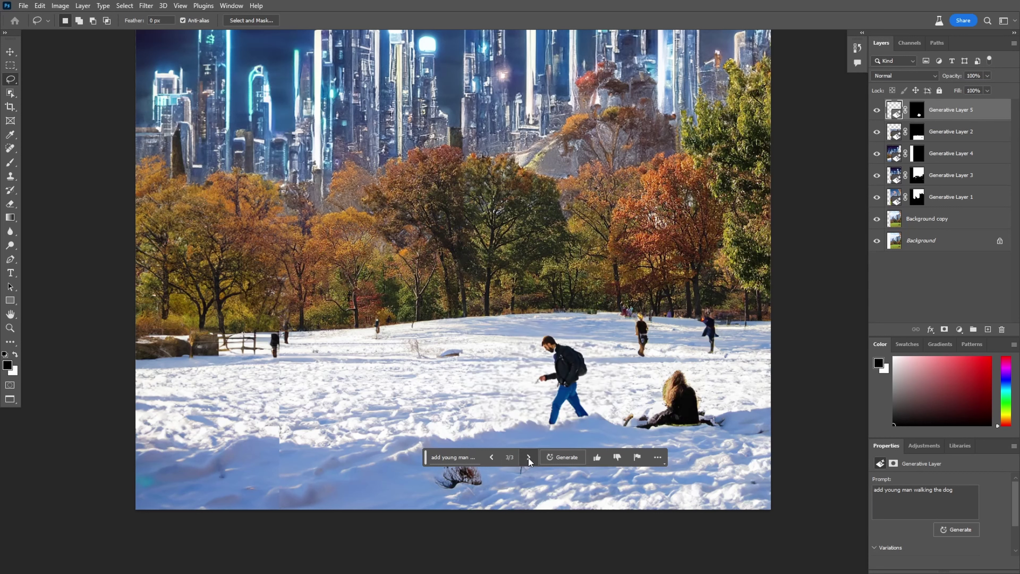
left_click(491, 457)
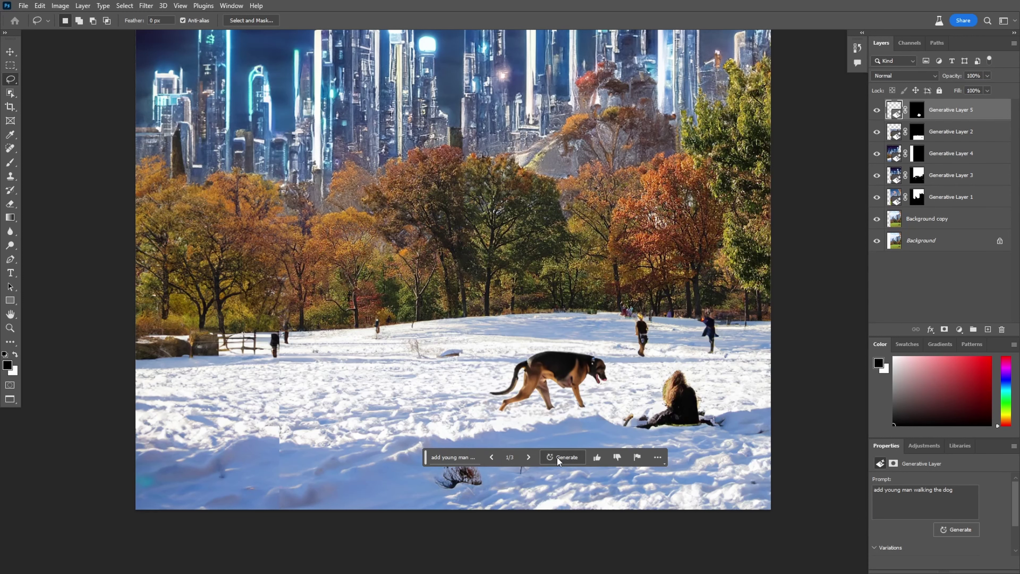
left_click(467, 457)
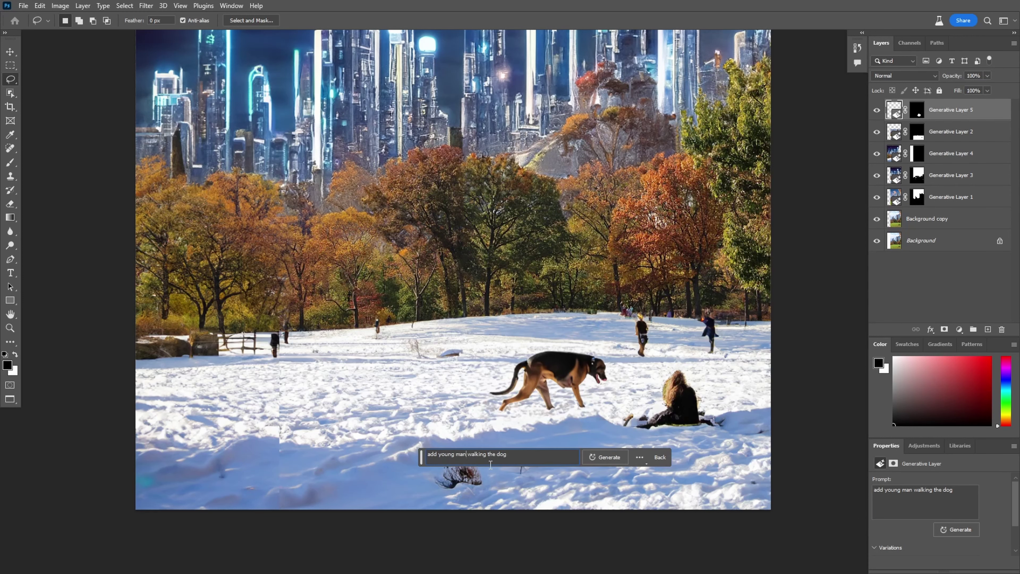
Regenerate with 'add young man with his dog' and keep the crouching young man in blue (2/6)
type("with his")
left_click(604, 457)
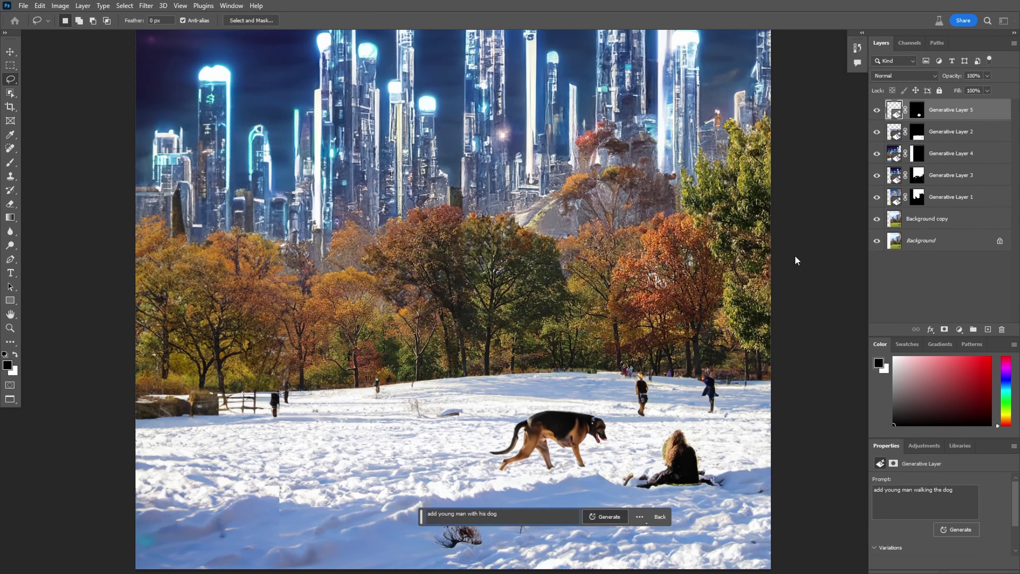
left_click(530, 516)
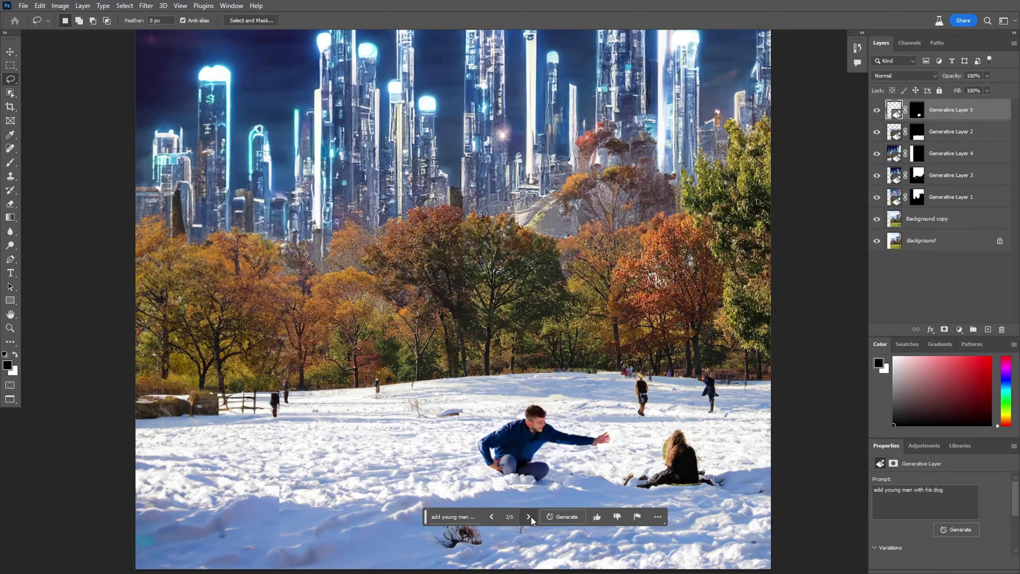
left_click(530, 516)
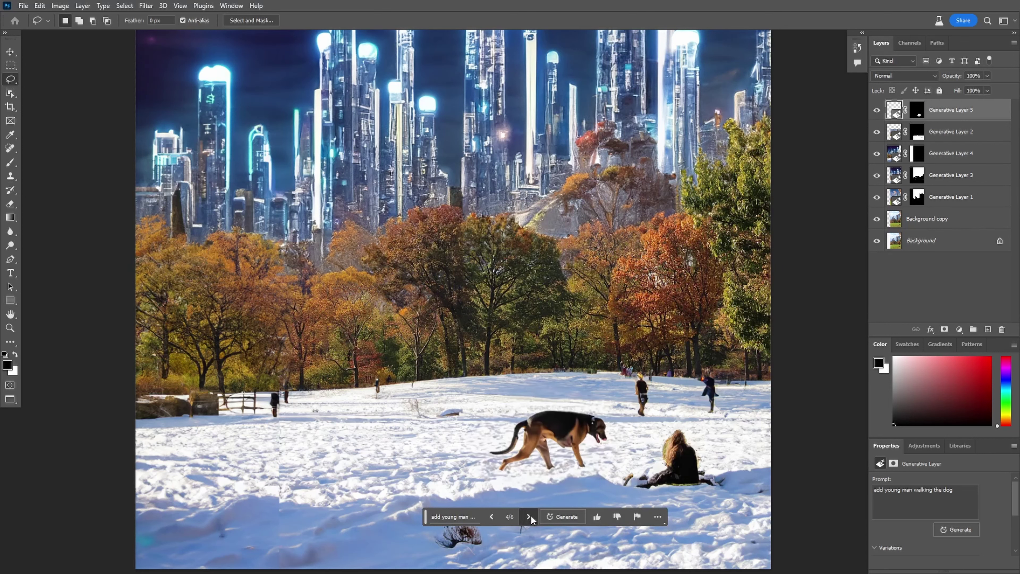
left_click(530, 516)
left_click(491, 516)
left_click(492, 516)
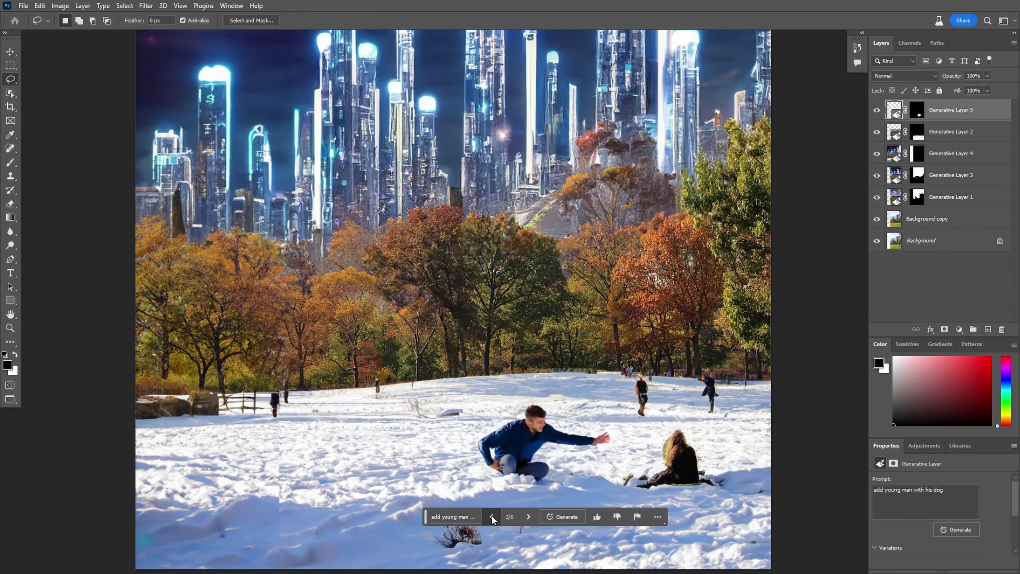
left_click(492, 516)
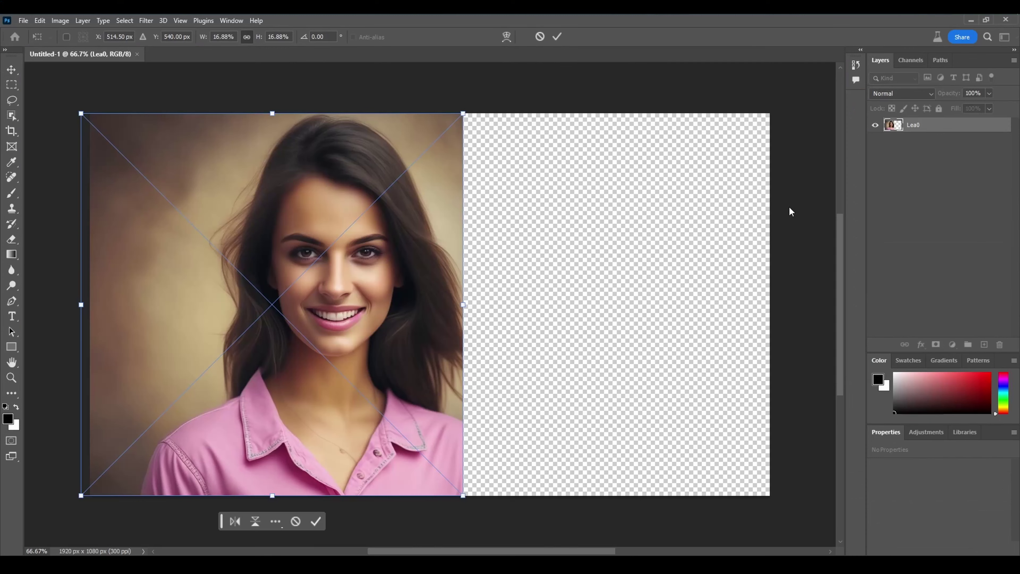
Place the Dan1 portrait right of Lea0 and nudge the woman's portrait against it
mouse_move(591, 232)
left_mouse_down()
mouse_move(693, 267)
mouse_move(743, 258)
left_mouse_up()
key("Return")
key("l")
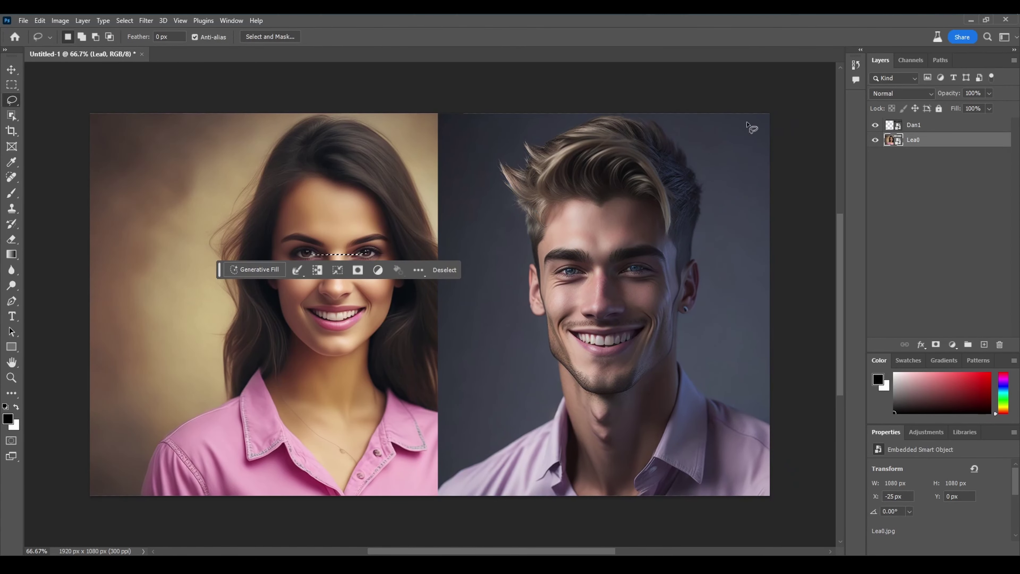
key("v")
mouse_move(347, 277)
left_mouse_down()
mouse_move(302, 276)
mouse_move(317, 277)
left_mouse_up()
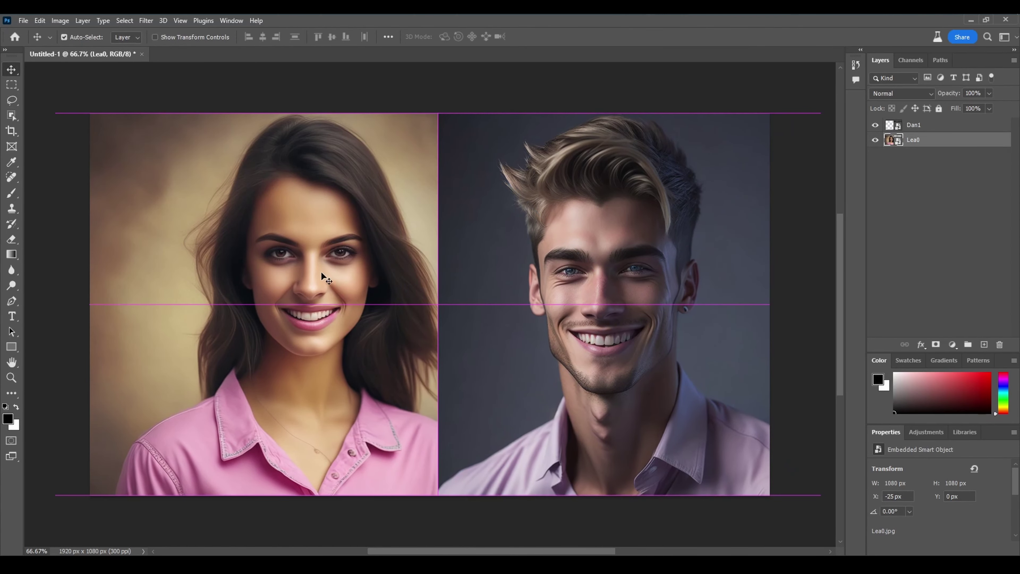
left_click(934, 254)
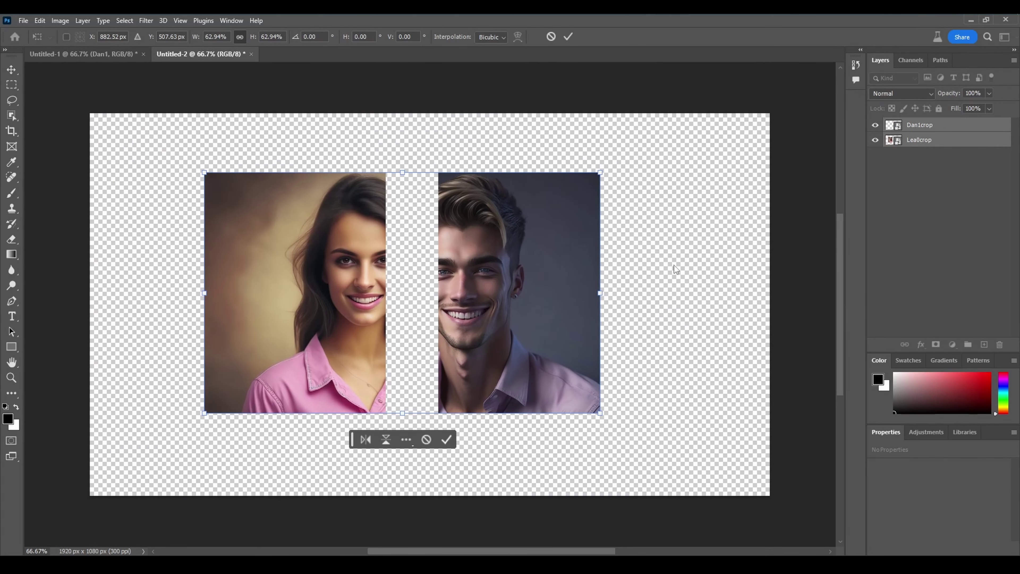
Confirm the 62.94% scaling, then move Dan1crop right and Lea0crop left, leaving a gap
key("Return")
mouse_move(519, 305)
left_mouse_down()
mouse_move(556, 301)
mouse_move(541, 301)
left_mouse_up()
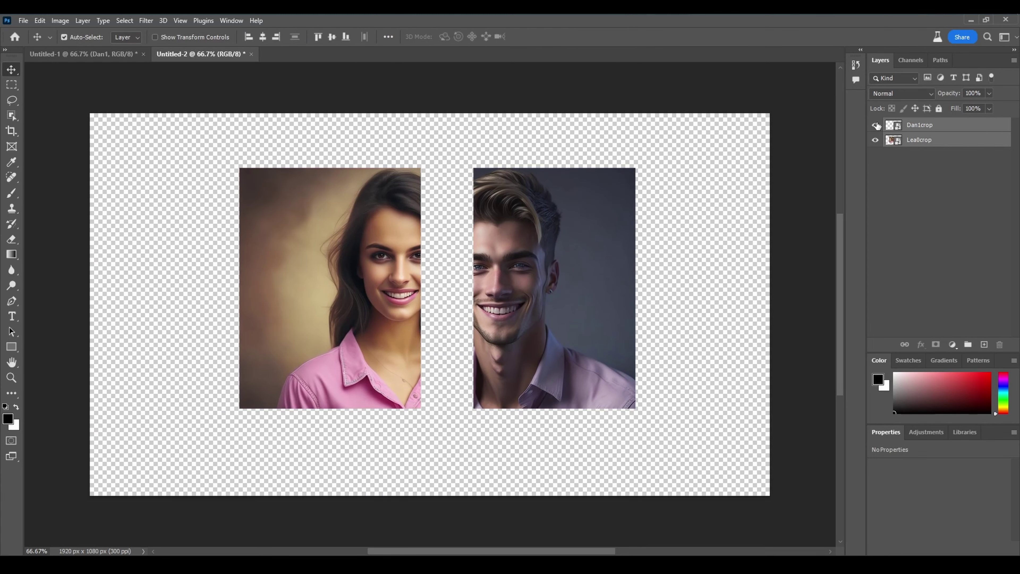
left_click(915, 132)
left_click_drag(594, 246, 675, 246)
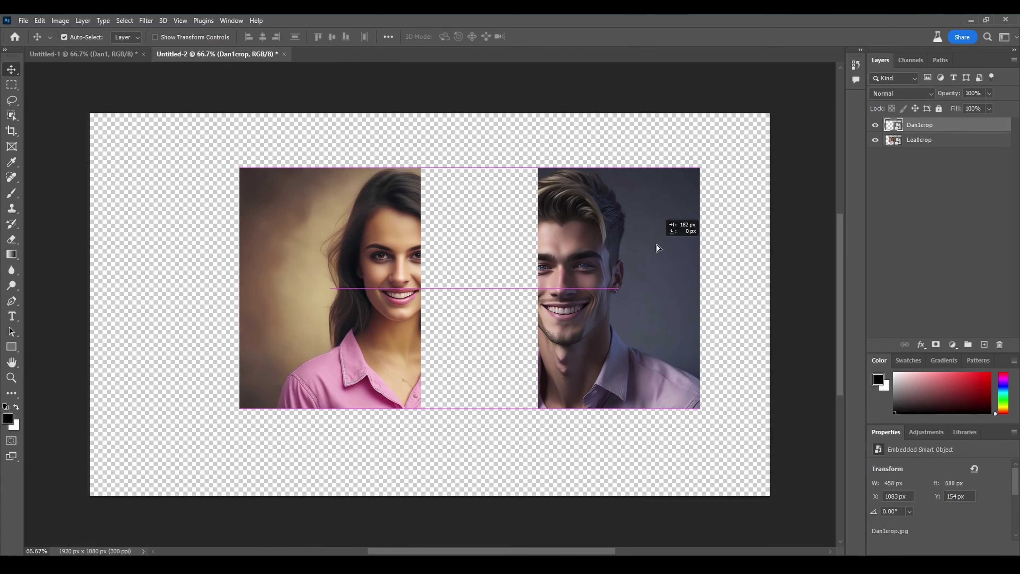
left_click(310, 300)
left_click_drag(310, 299, 199, 296)
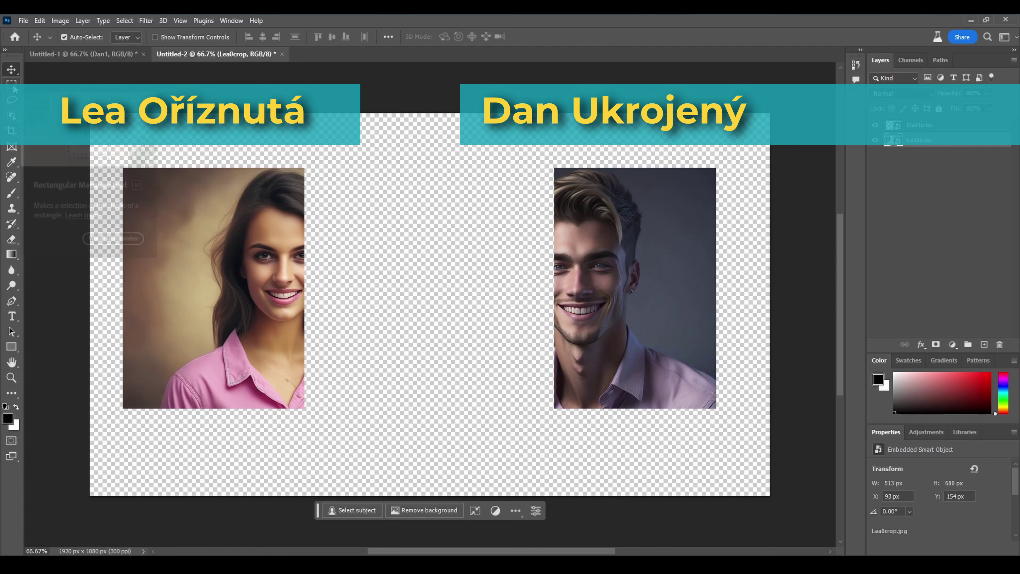
Marquee the woman's right half plus blank area, Generative Fill it, and browse the portrait variations
left_click(11, 84)
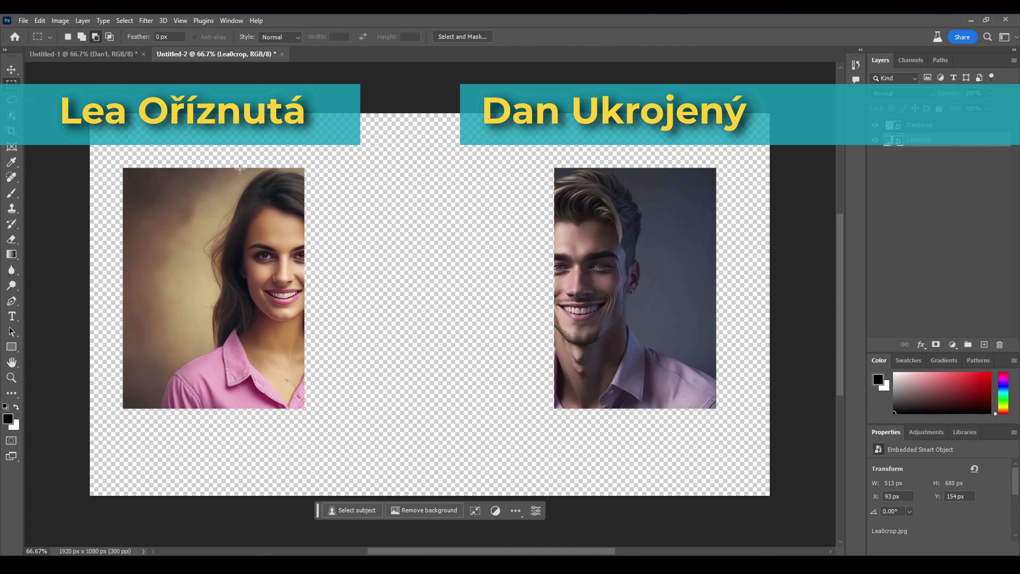
left_click_drag(235, 167, 356, 409)
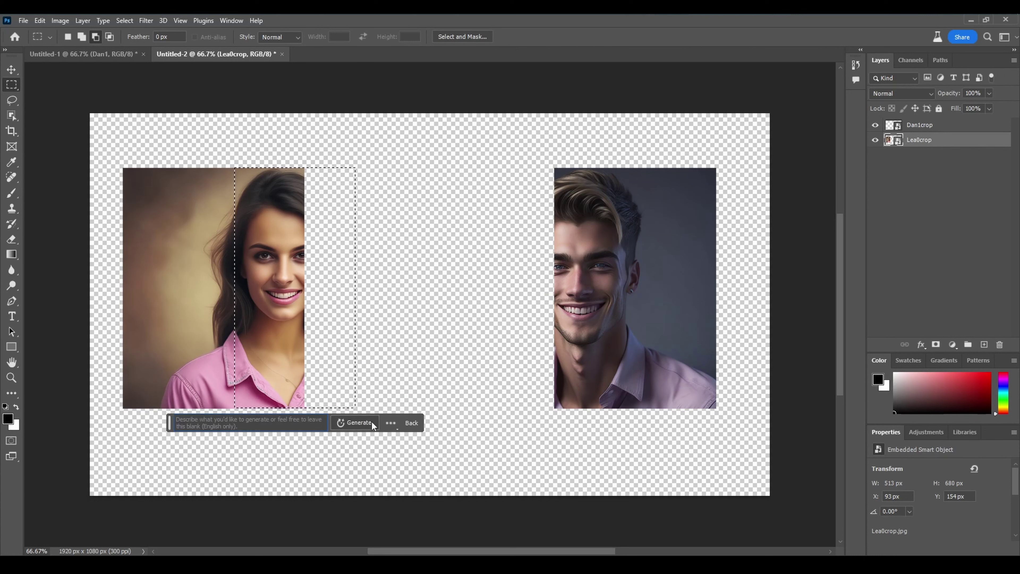
left_click(369, 425)
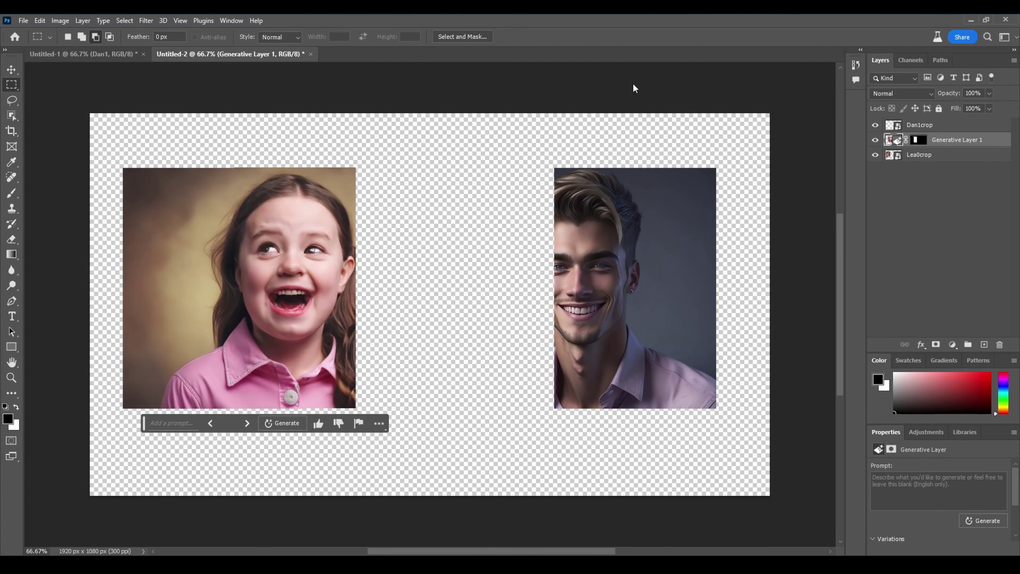
left_click(249, 424)
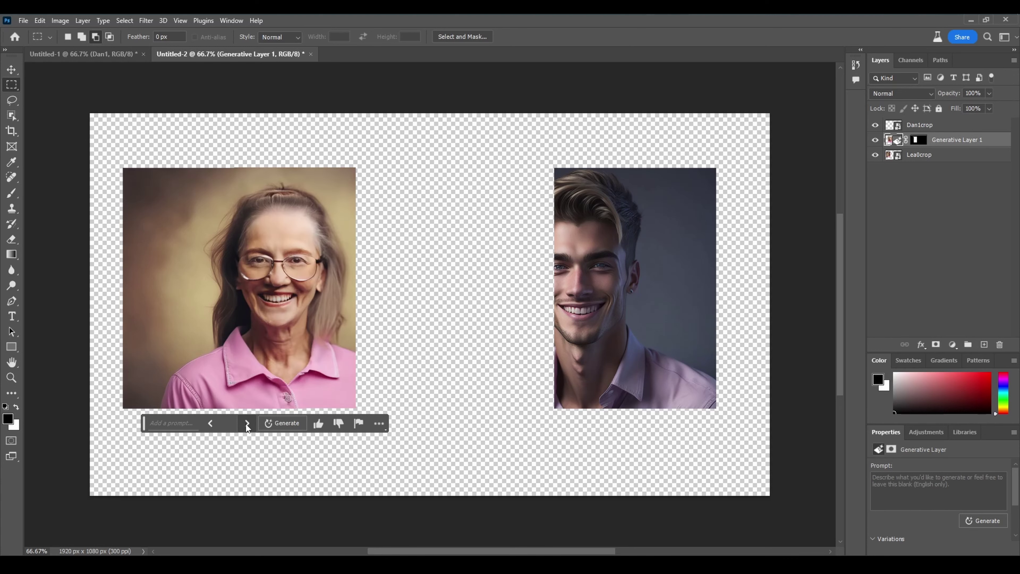
left_click(245, 424)
scroll(305, 289, "up", 5)
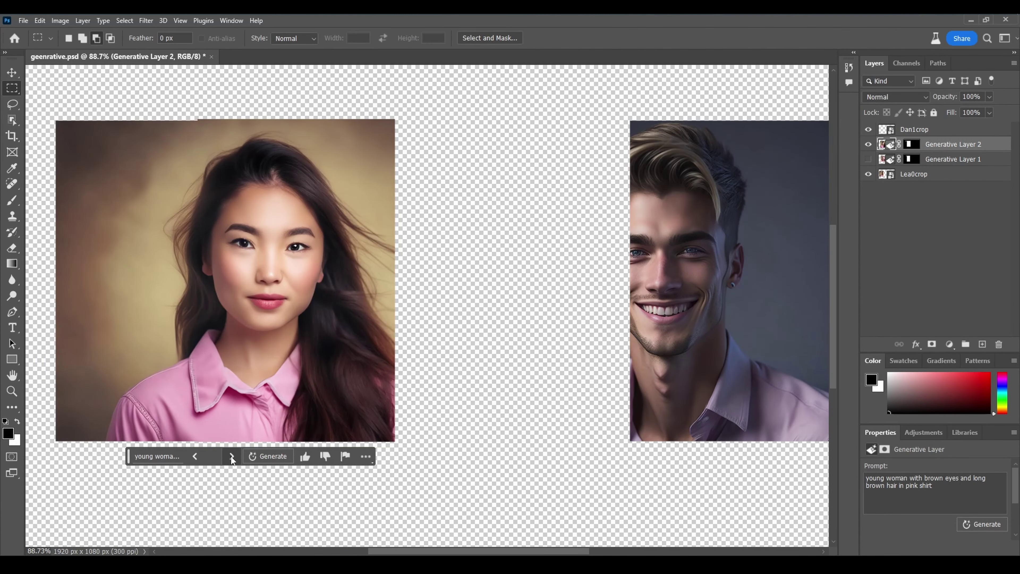
Hide the generated face and fill the woman's right edge and blank area with an empty prompt
left_click(231, 457)
left_click(231, 456)
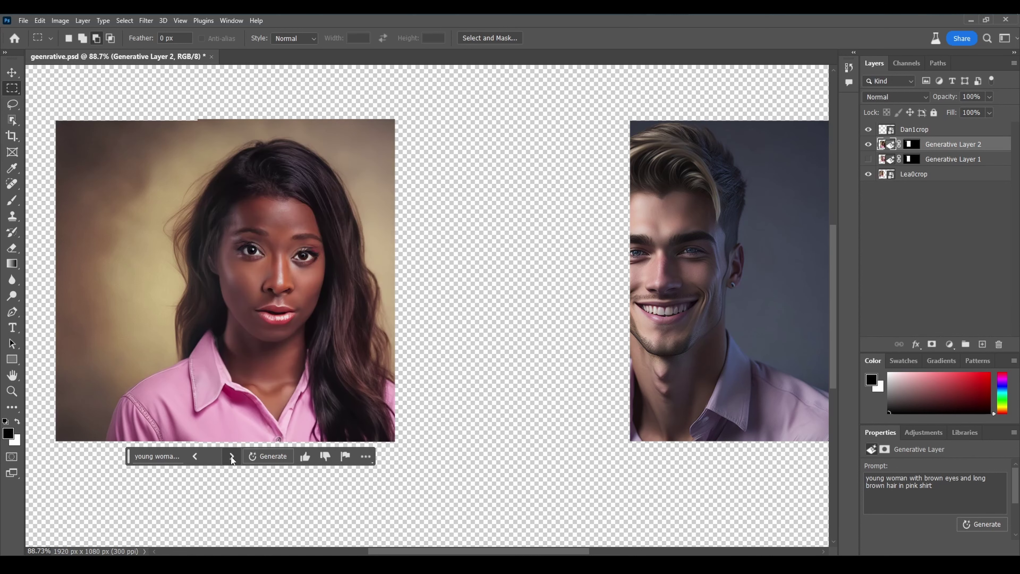
left_click(868, 144)
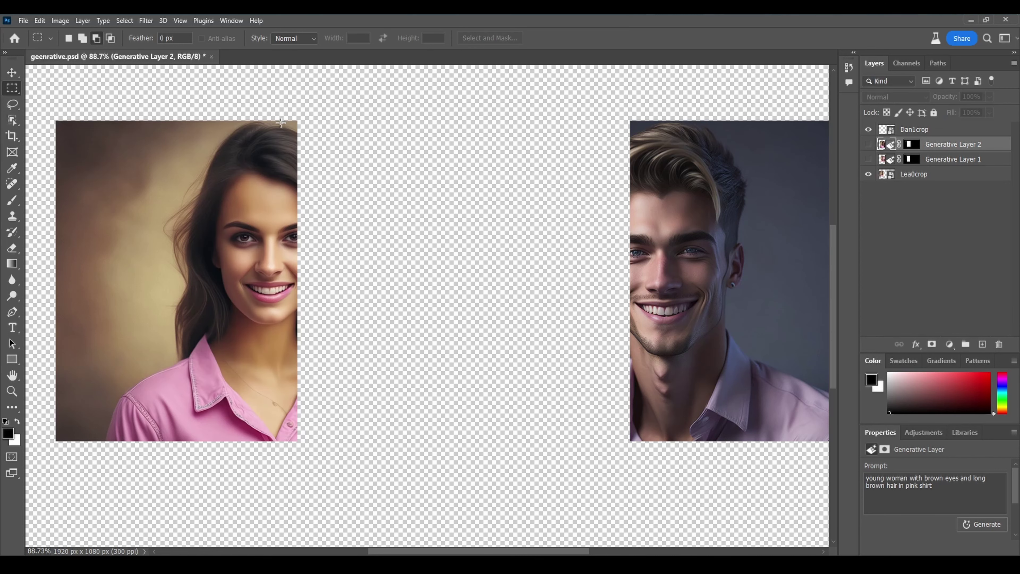
left_click_drag(281, 122, 428, 440)
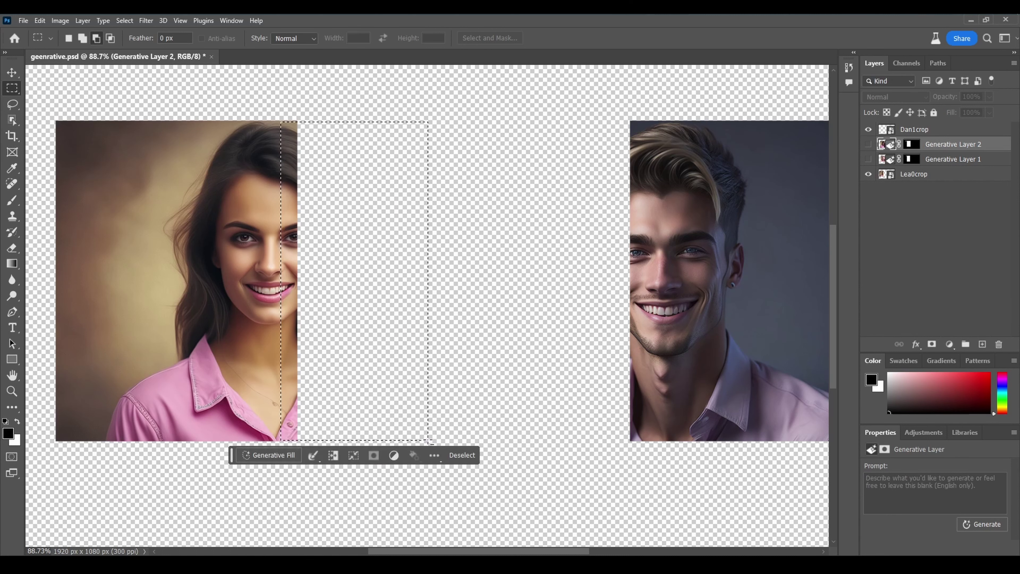
left_click(268, 455)
left_click(415, 457)
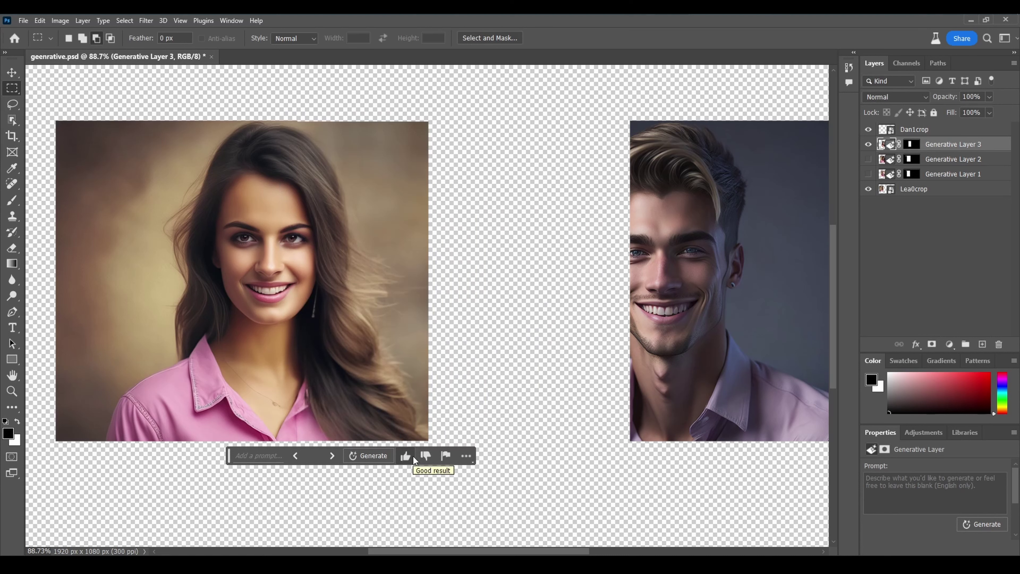
Browse the hair-extension variations and generate two more batches
left_click(332, 456)
left_click(332, 456)
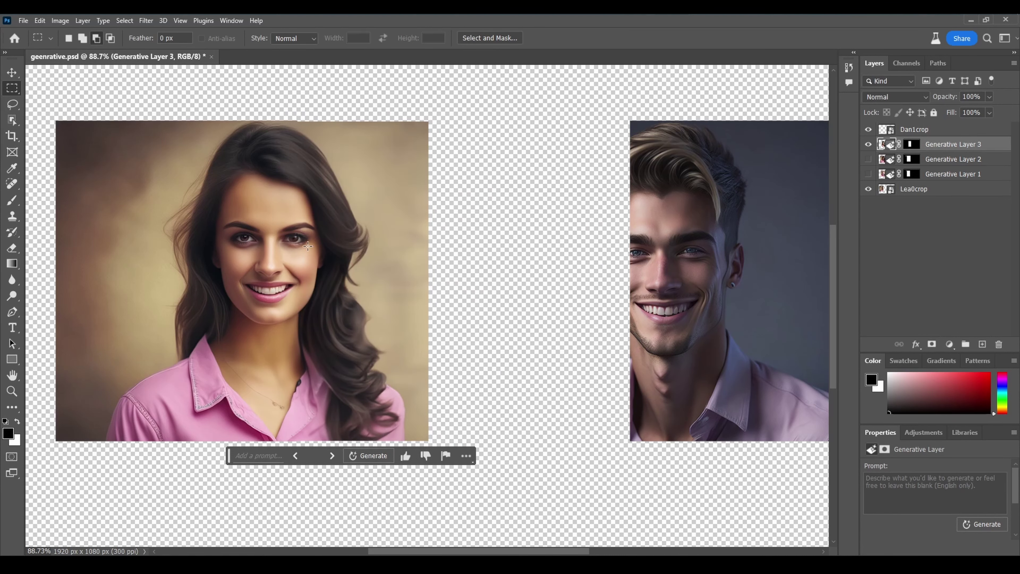
scroll(315, 277, "up", 5)
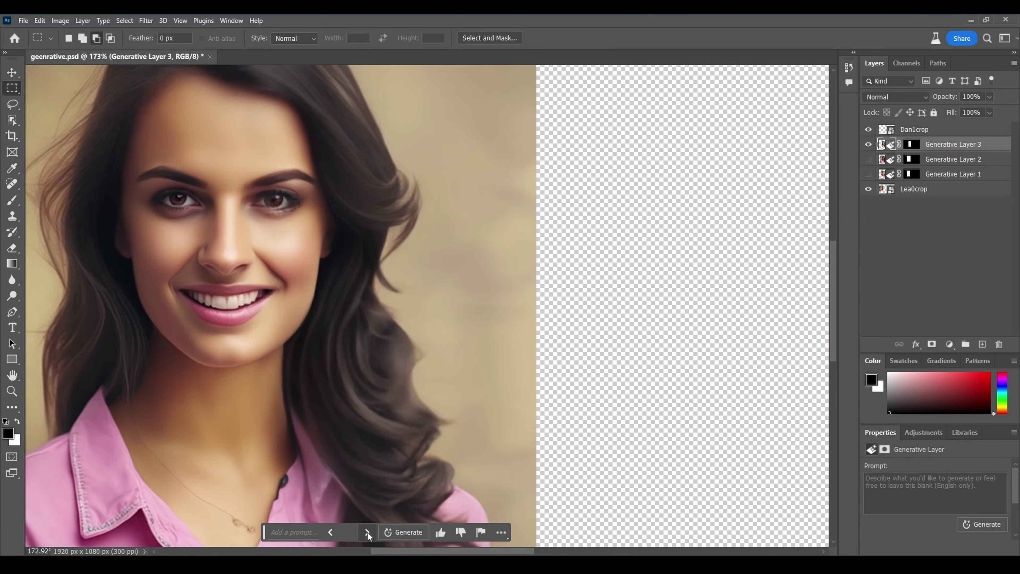
left_click(367, 532)
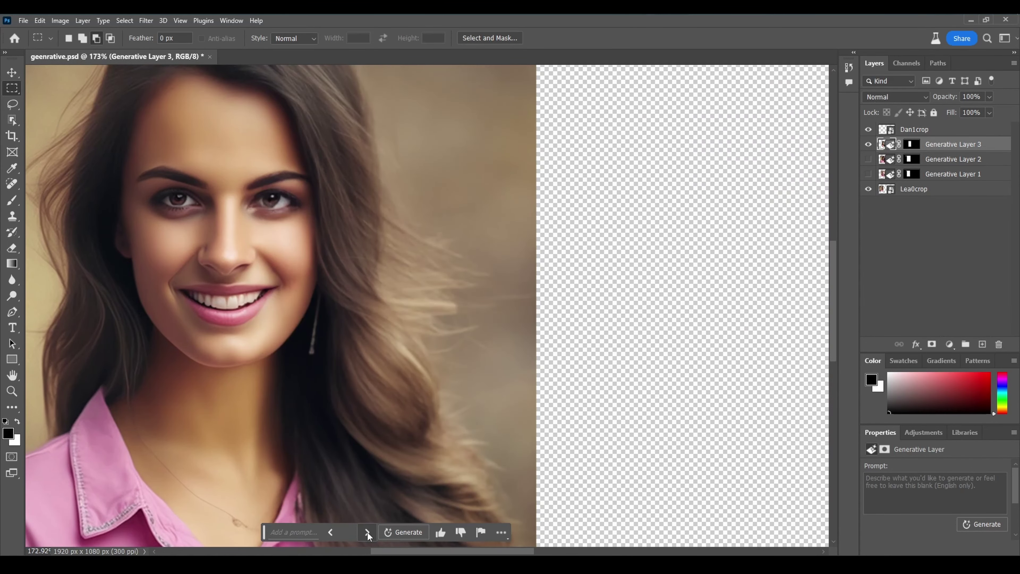
left_click(367, 532)
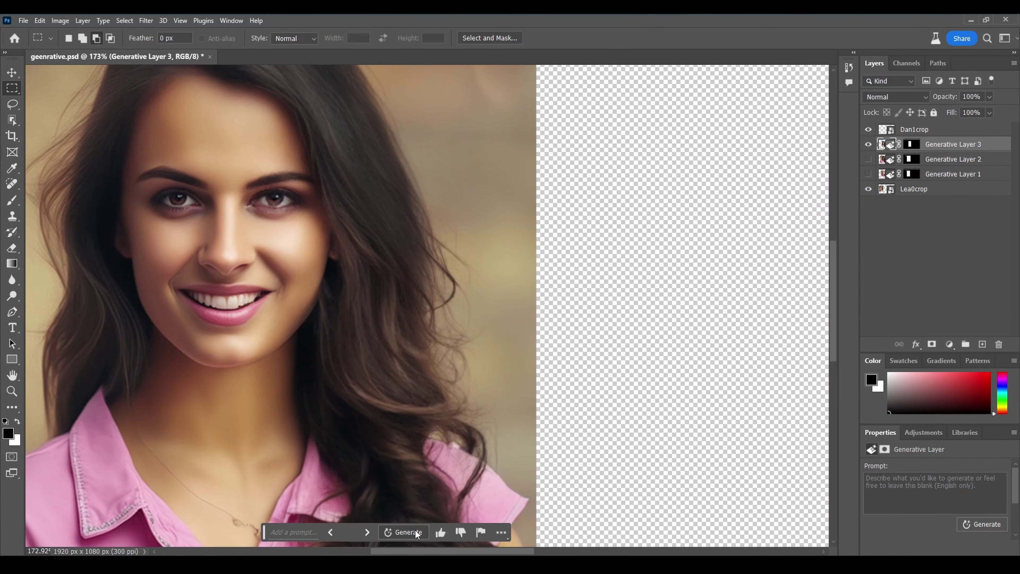
left_click(416, 533)
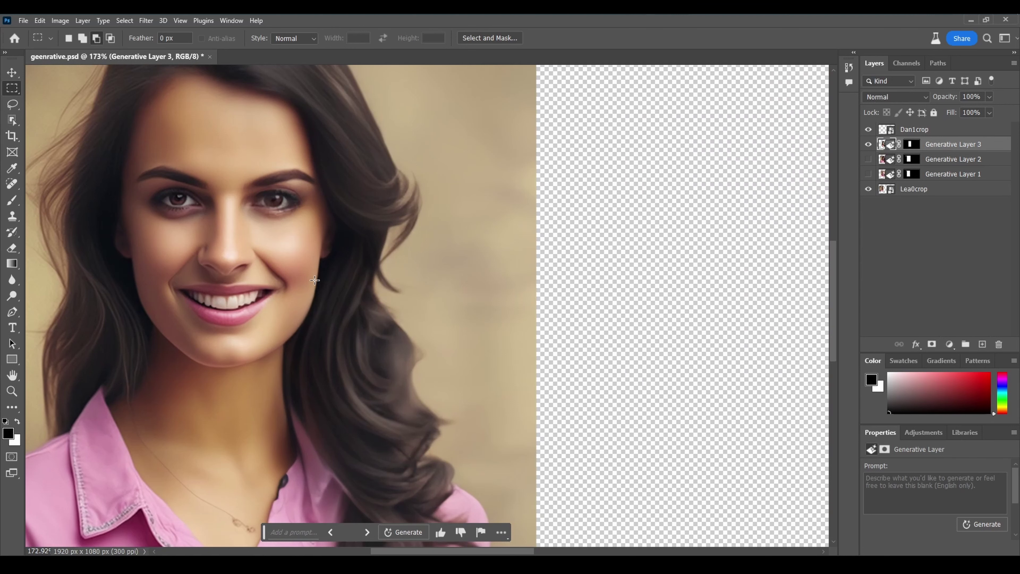
left_click(416, 532)
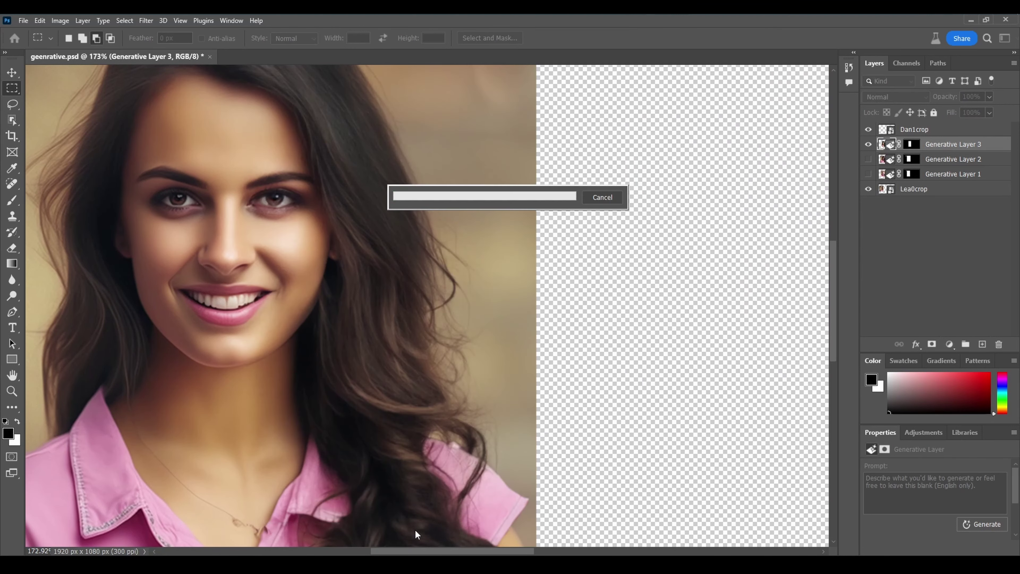
Pick the dark wavy-hair variation and slightly narrow the right-side extension
left_click(367, 532)
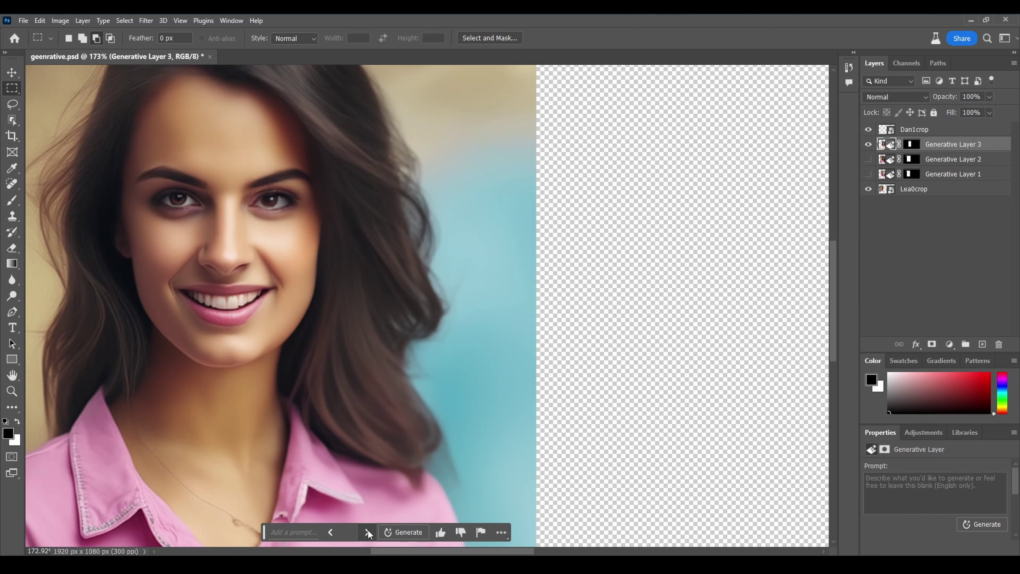
left_click(330, 533)
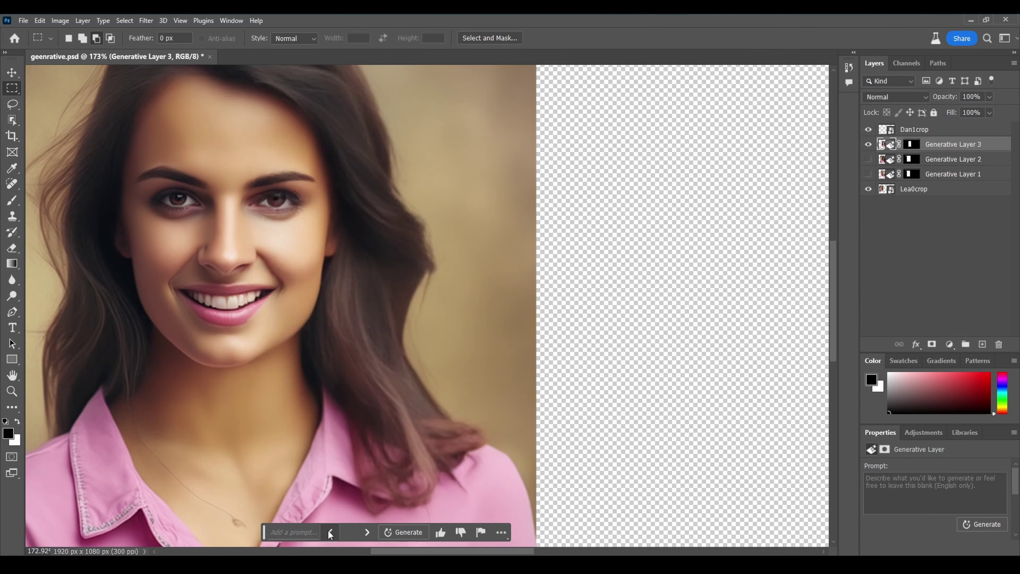
left_click(330, 533)
left_click(330, 532)
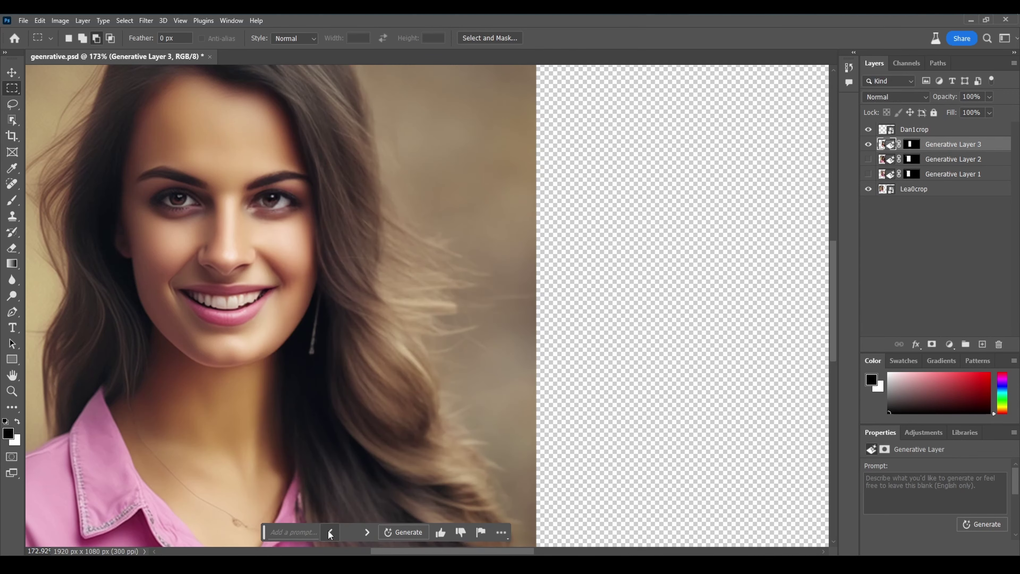
left_click(329, 533)
left_click(367, 533)
left_click(367, 533)
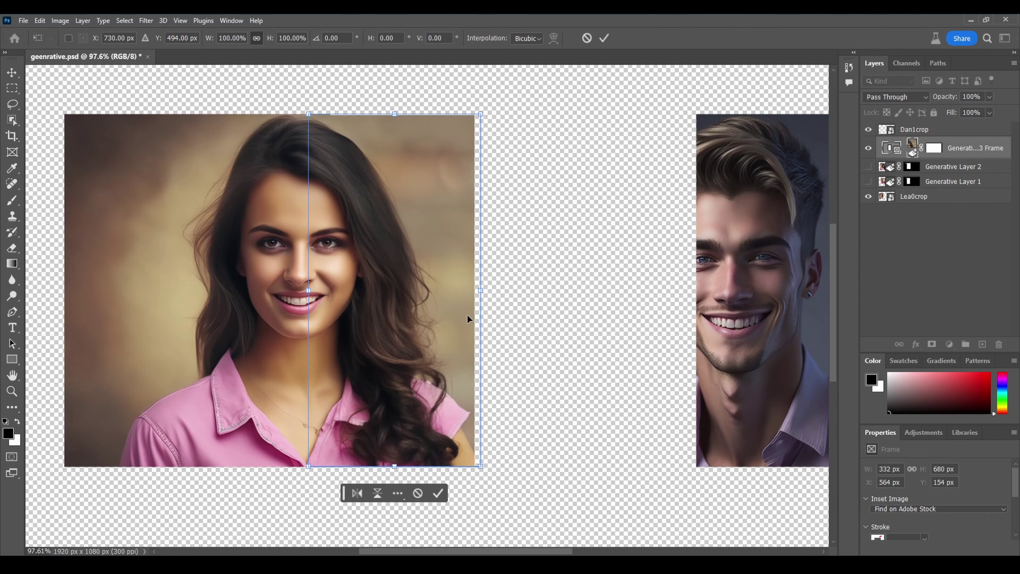
left_click_drag(481, 290, 498, 291)
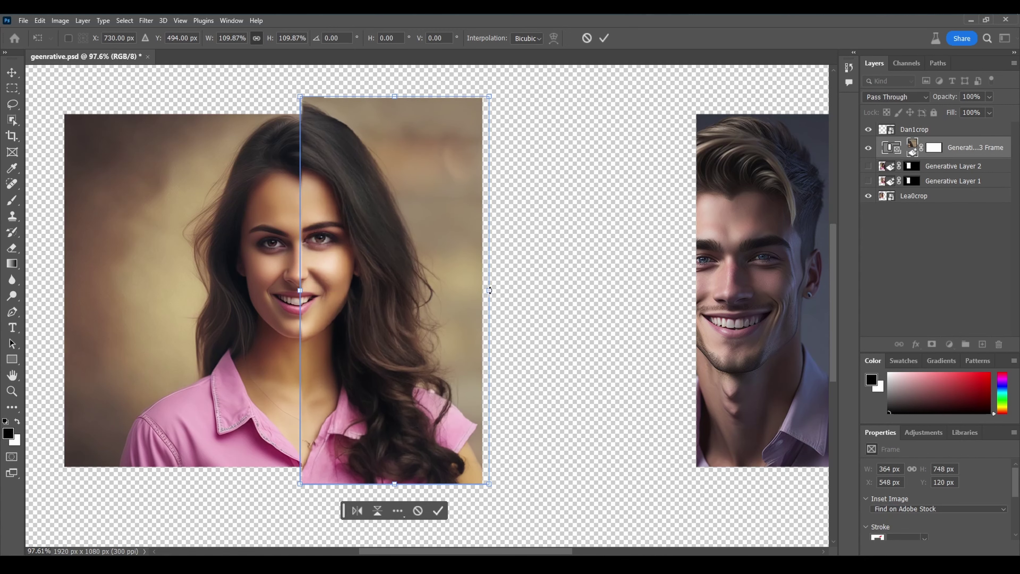
left_click_drag(481, 290, 470, 290)
scroll(406, 293, "up", 2)
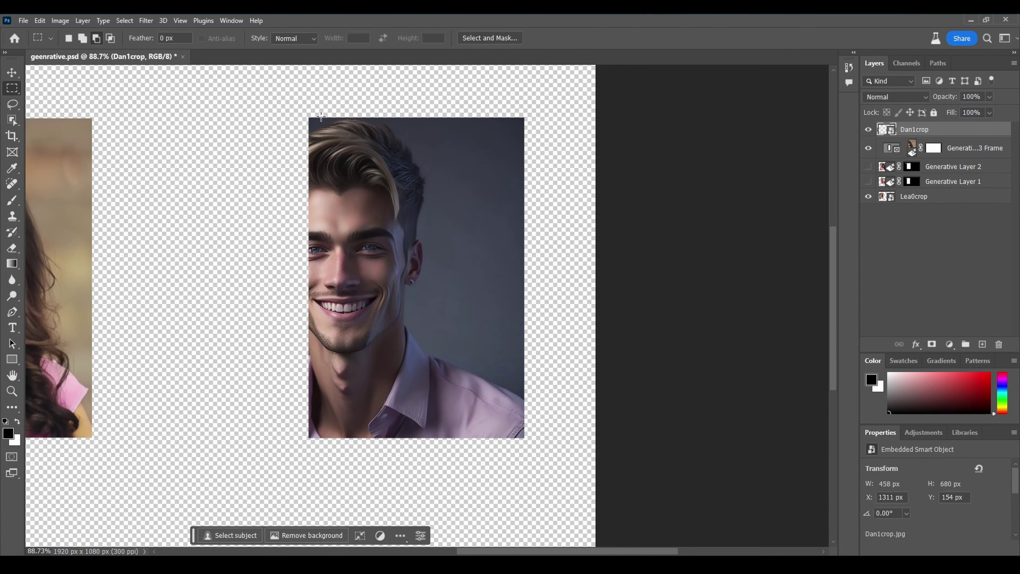
Fill the blank area left of the man from the prompt 'young man with light hair and bl smiling'
left_click_drag(321, 117, 243, 437)
left_click(203, 453)
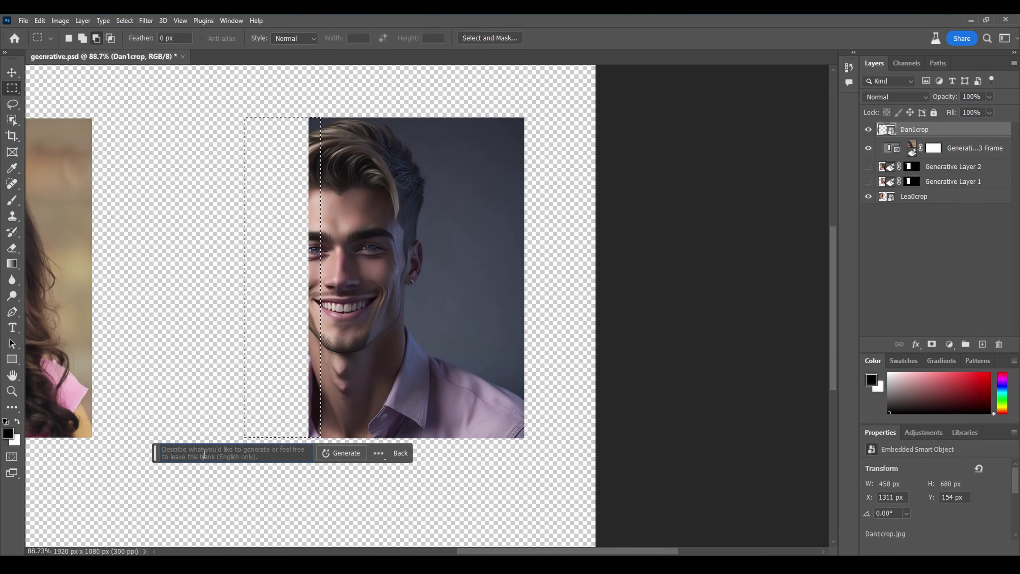
type("young man with light hair and bl")
type(" smiling")
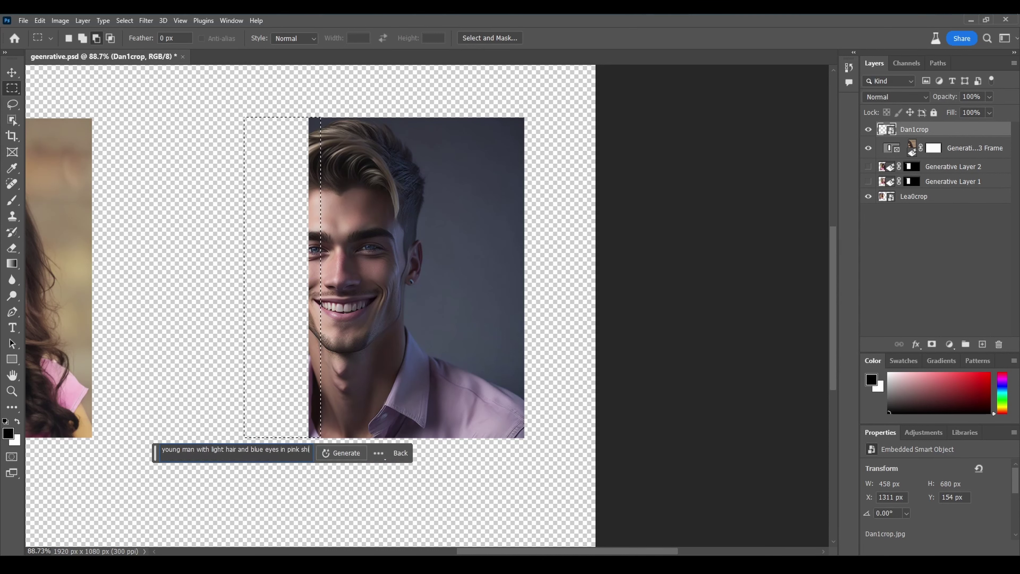
left_click(352, 453)
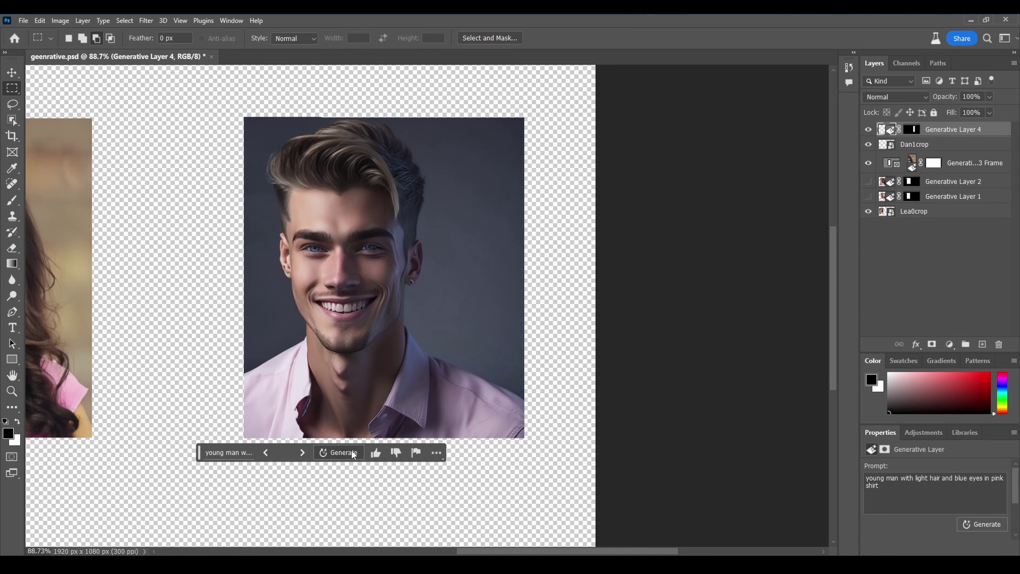
Browse the man's extension variations and toggle Generative Layer 4 to compare with the original
scroll(344, 353, "up", 2)
scroll(344, 353, "up", 2)
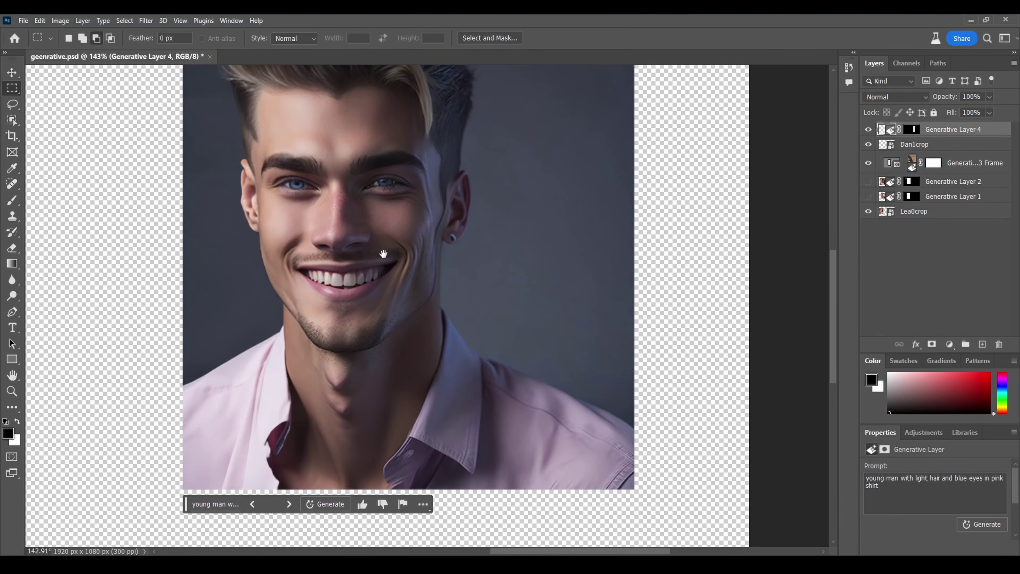
left_click_drag(383, 253, 371, 305)
left_click(278, 532)
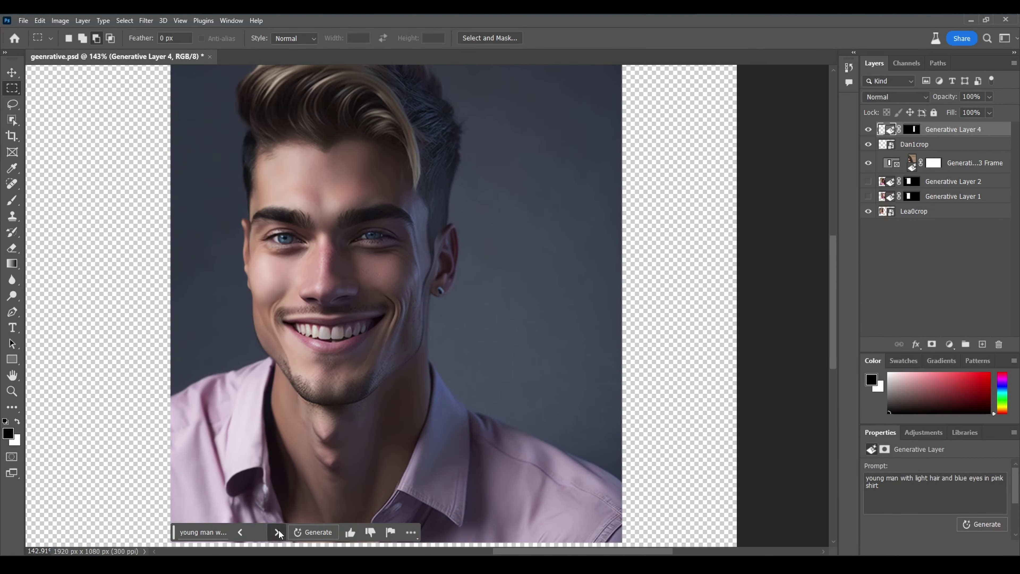
left_click(278, 532)
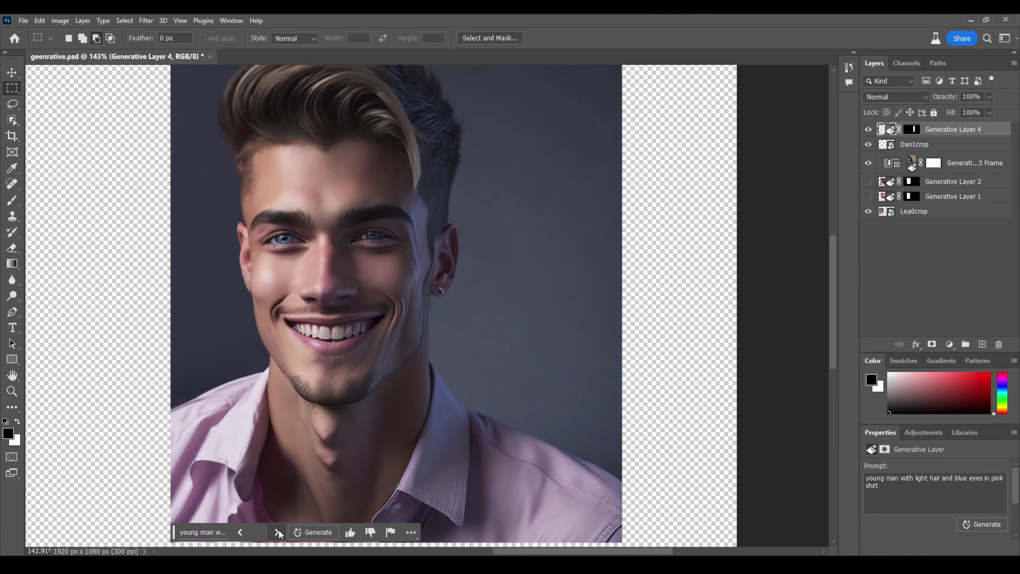
left_click(241, 532)
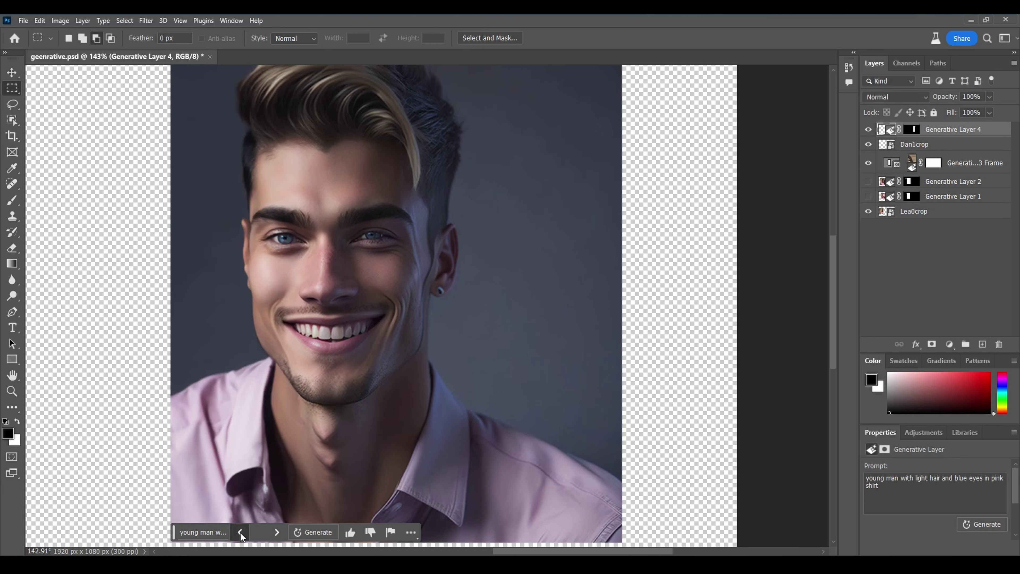
left_click(868, 129)
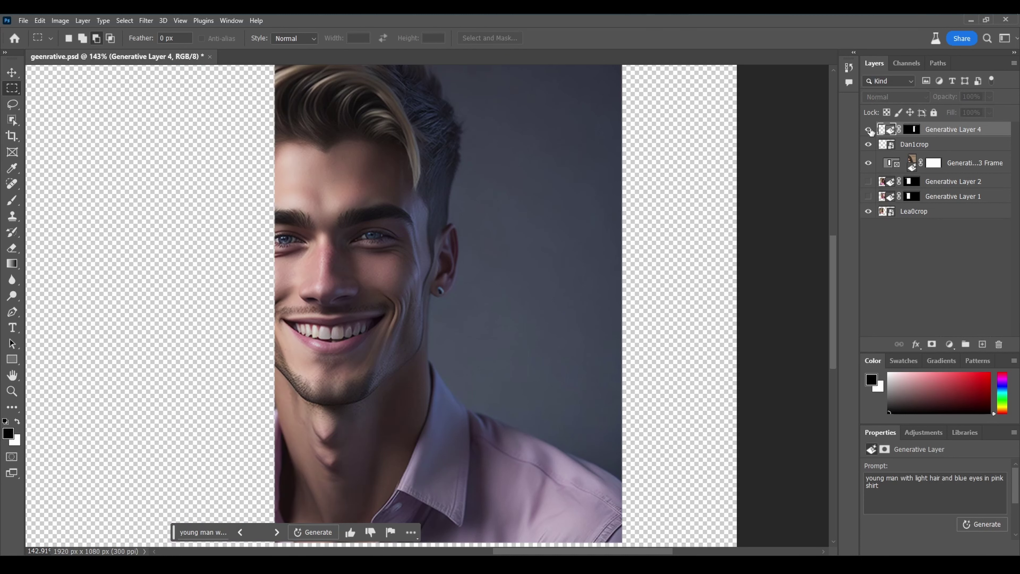
left_click(868, 129)
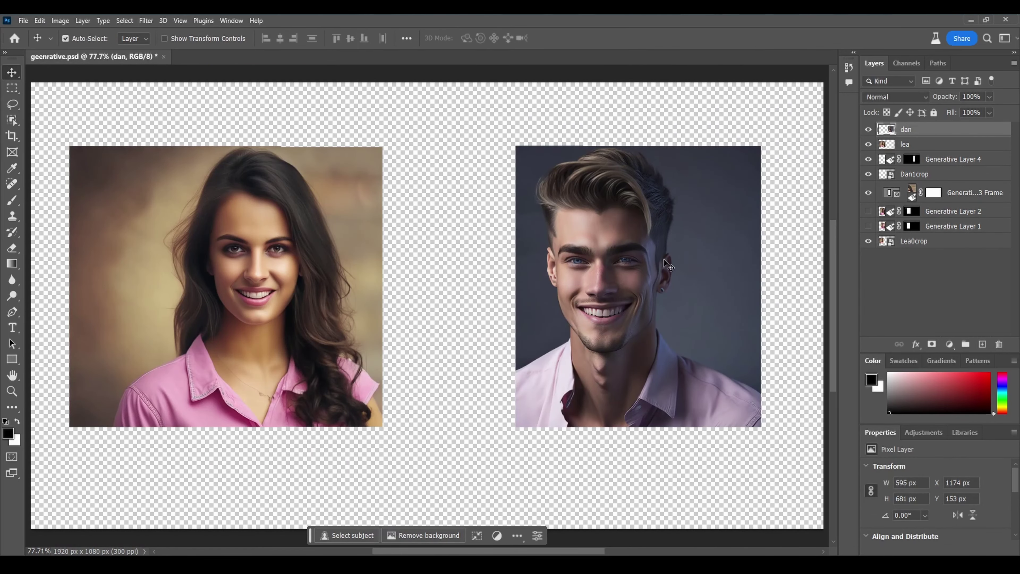
Move the man's portrait left and up, and hide the Lea0crop and earlier extension layers
left_click_drag(668, 265, 610, 265)
left_click(868, 241)
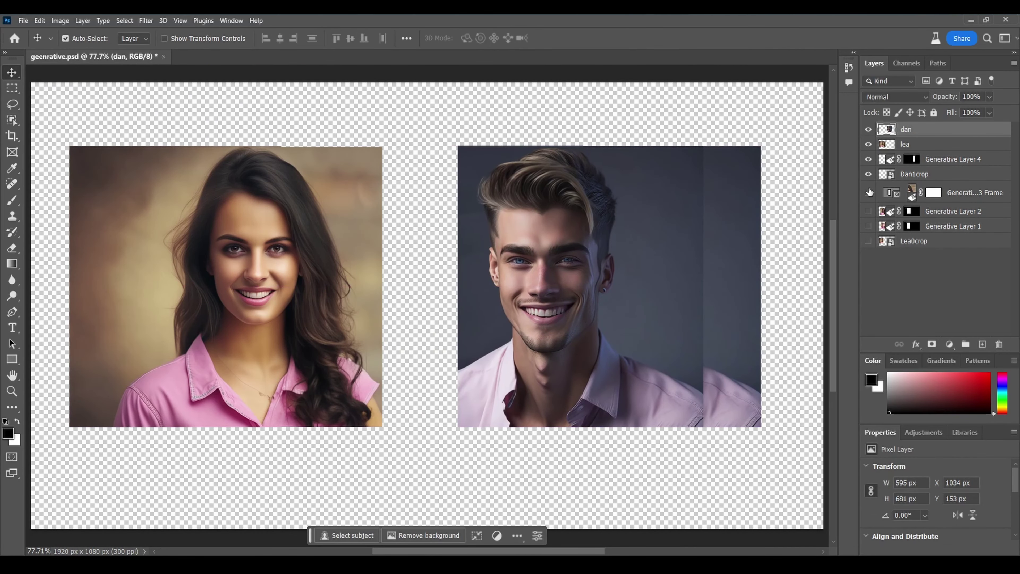
left_click_drag(869, 192, 868, 158)
mouse_move(577, 250)
left_mouse_down()
mouse_move(568, 229)
mouse_move(589, 229)
left_mouse_up()
Select the canvas outside both portraits and generate fill 'modern offiterio large windows'
left_click(12, 88)
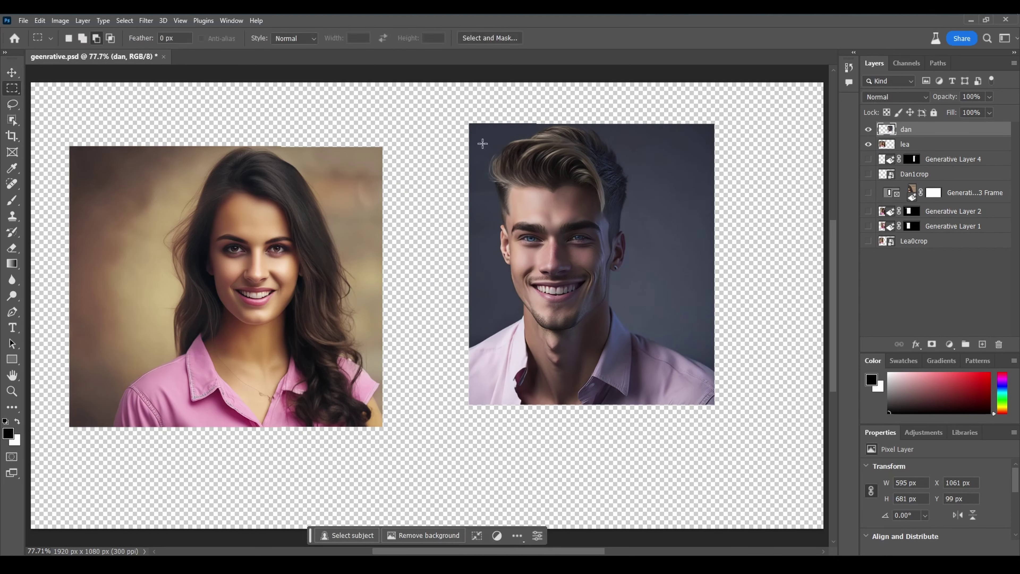
left_click_drag(485, 140, 701, 393)
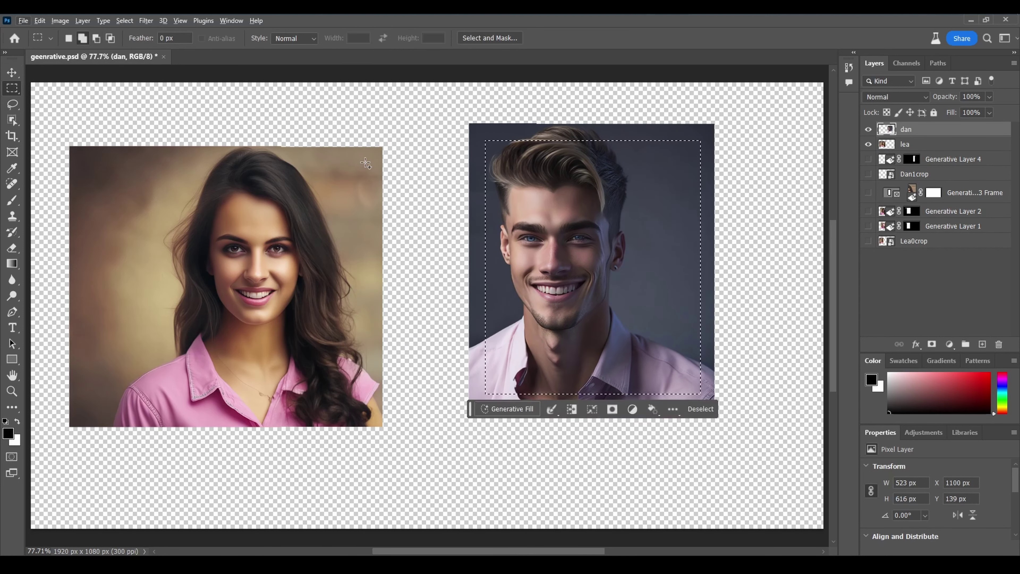
left_click_drag(367, 160, 107, 415)
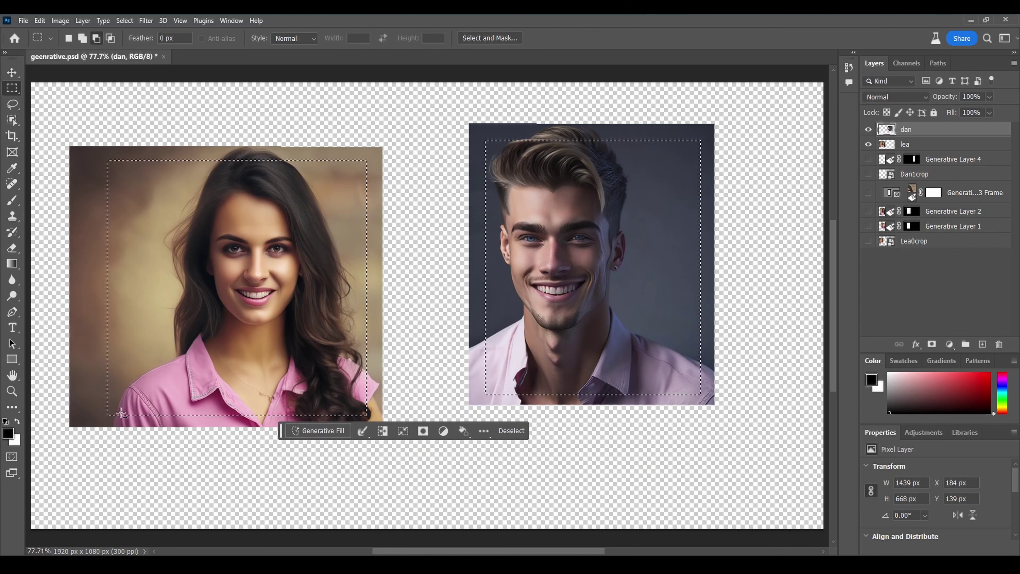
key("ctrl+shift+i")
left_click(349, 532)
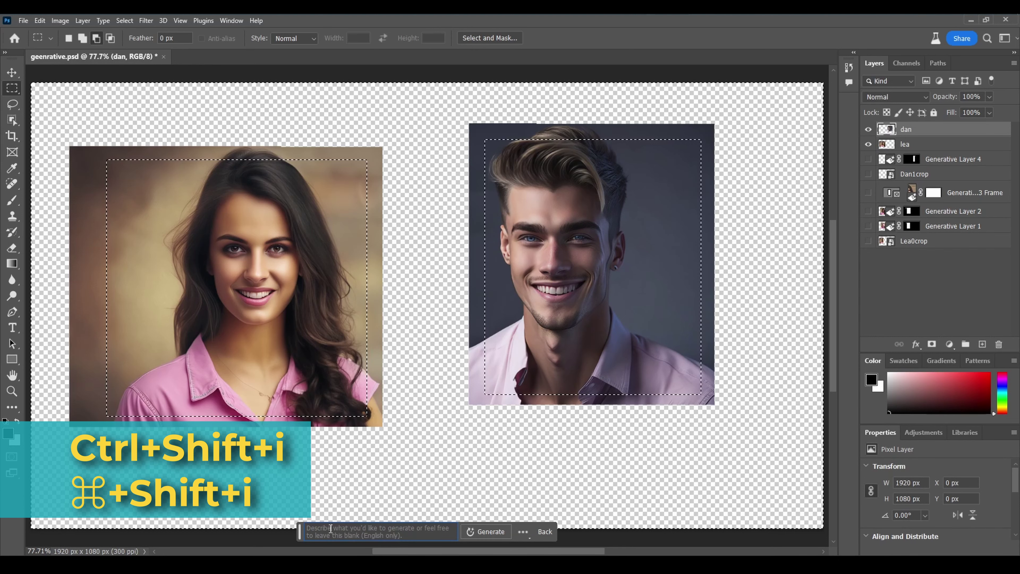
type("modern offi")
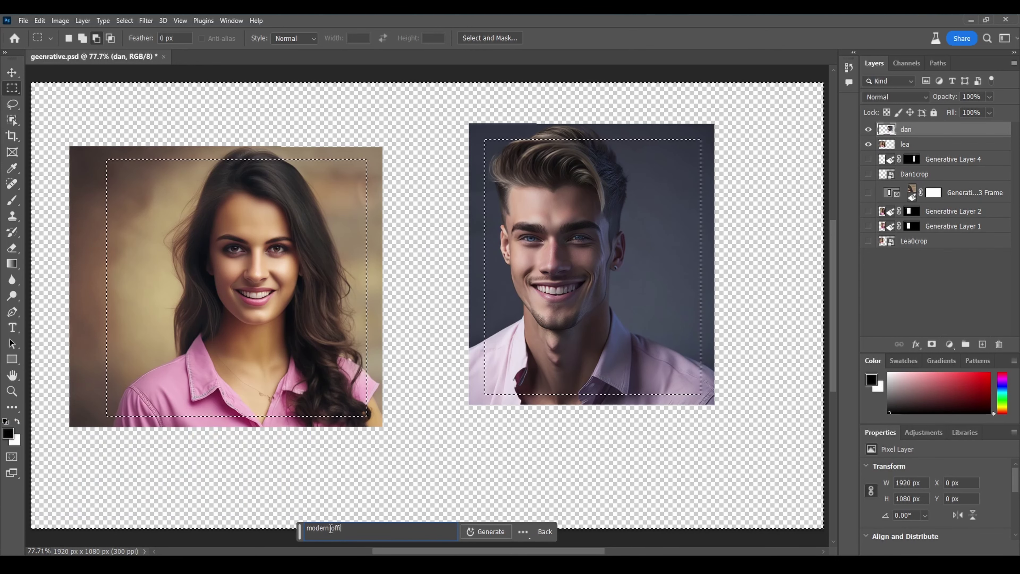
type("terio")
type(" large windows")
left_click(485, 531)
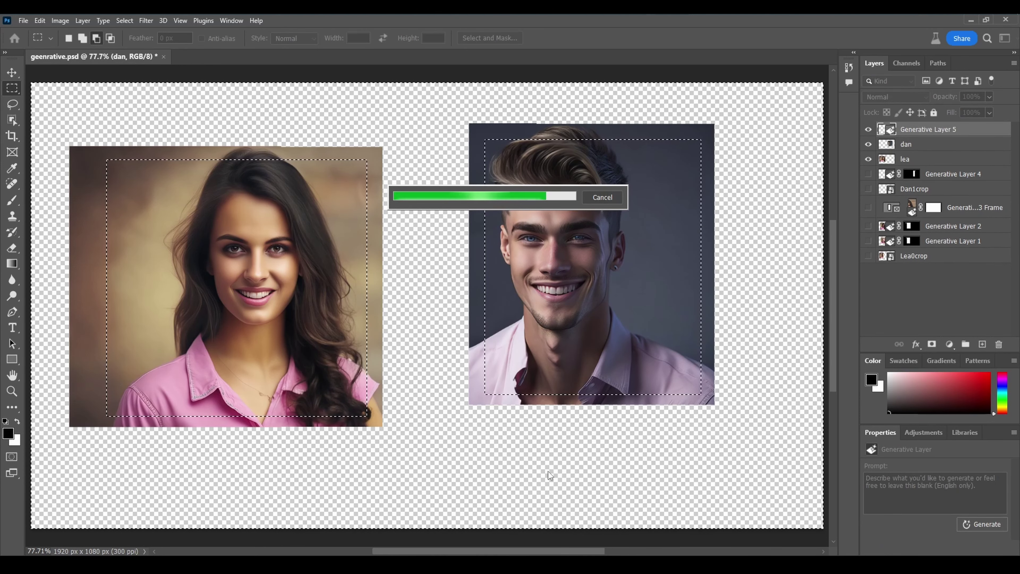
Browse the office variations and settle on the one with two pendant lamps
scroll(485, 277, "down", 2)
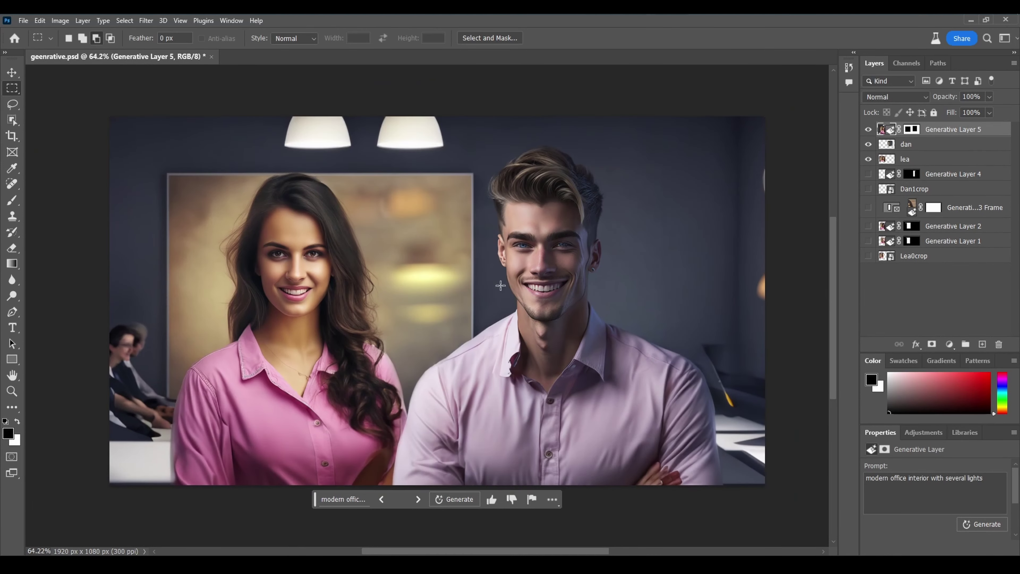
left_click(420, 499)
left_click(424, 499)
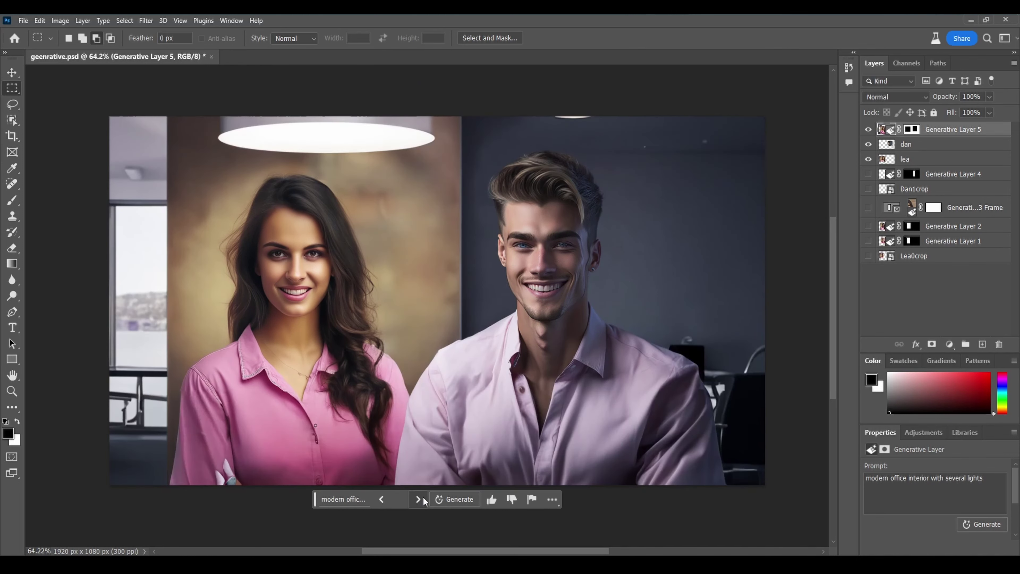
left_click(423, 500)
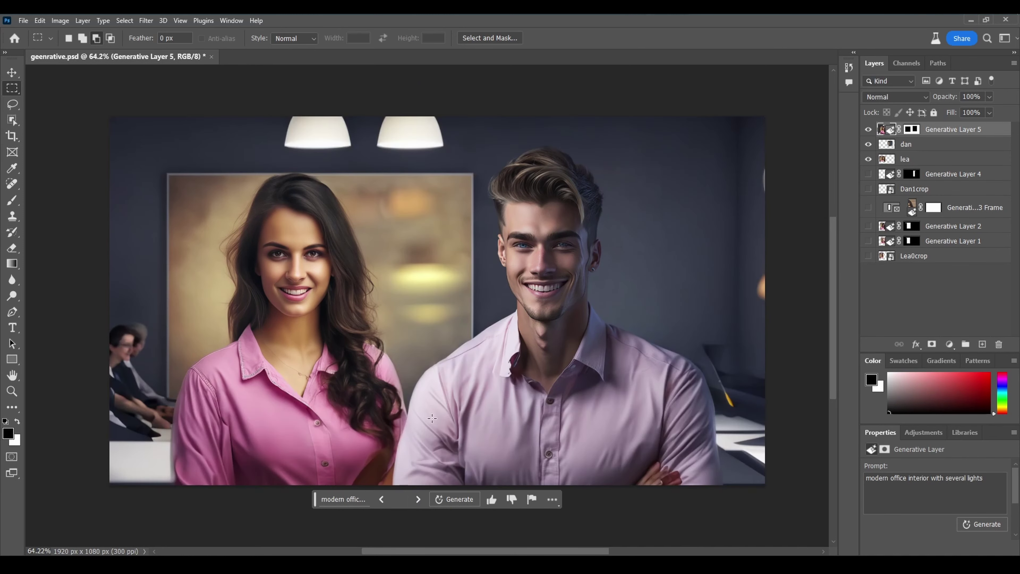
scroll(432, 401, "up", 3)
scroll(444, 362, "down", 1)
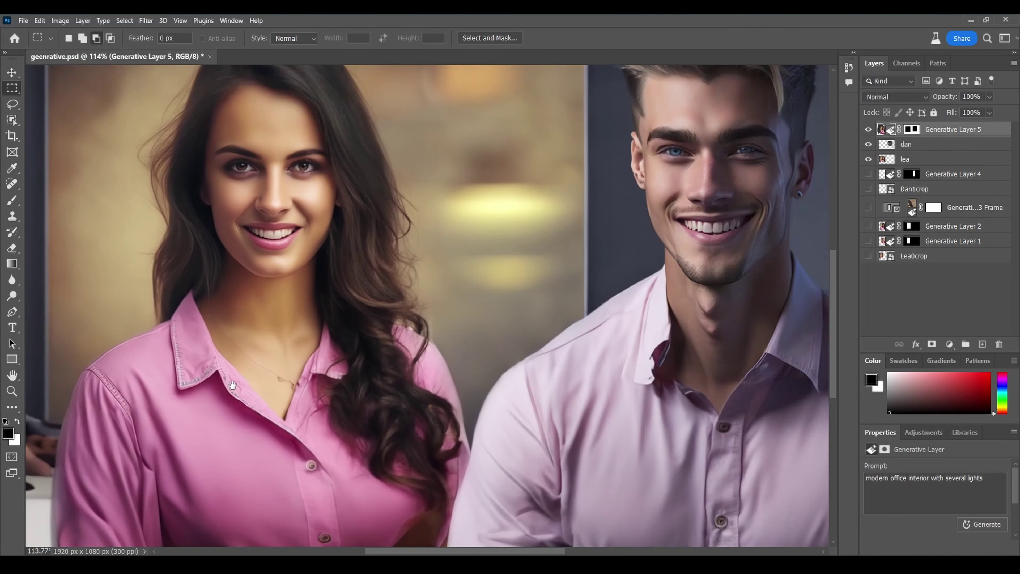
scroll(444, 361, "down", 1)
scroll(444, 361, "up", 1)
Zoom in and make the dan layer the only selected layer
left_click(908, 156)
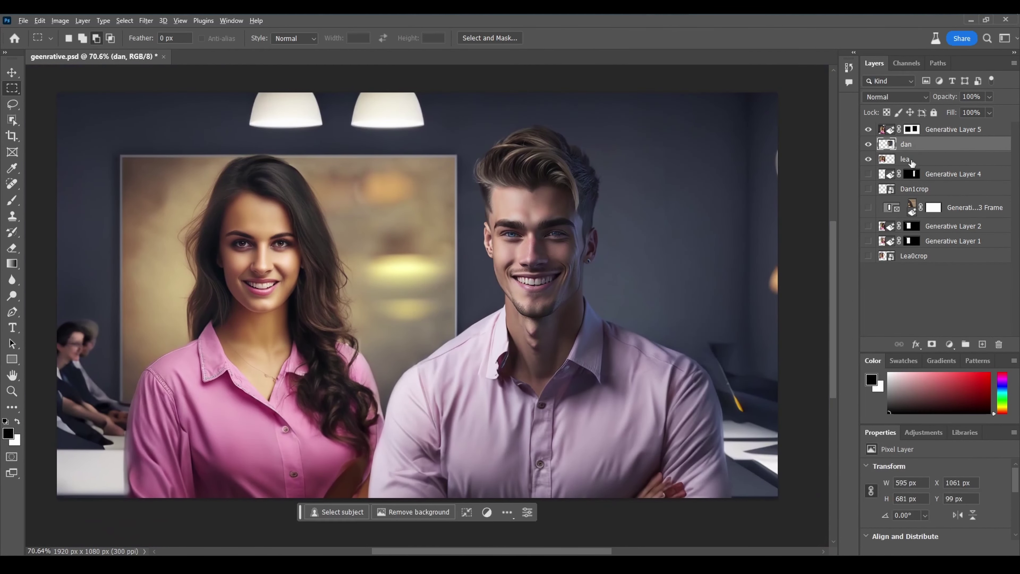
key("ctrl+plus")
scroll(787, 224, "down", 2)
scroll(629, 281, "down", 2)
scroll(620, 274, "down", 2)
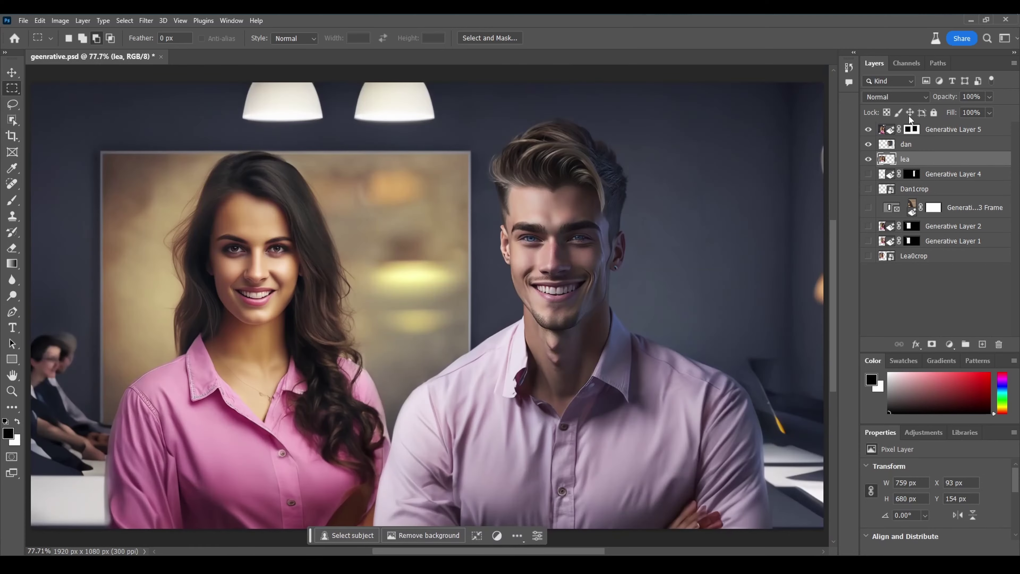
left_click(922, 146, "ctrl")
right_click(921, 146)
left_click(956, 151)
Lasso the man's face and enter the prompt 'young man with brown eyes and clean shaved'
left_click(12, 103)
left_click_drag(560, 190, 564, 324)
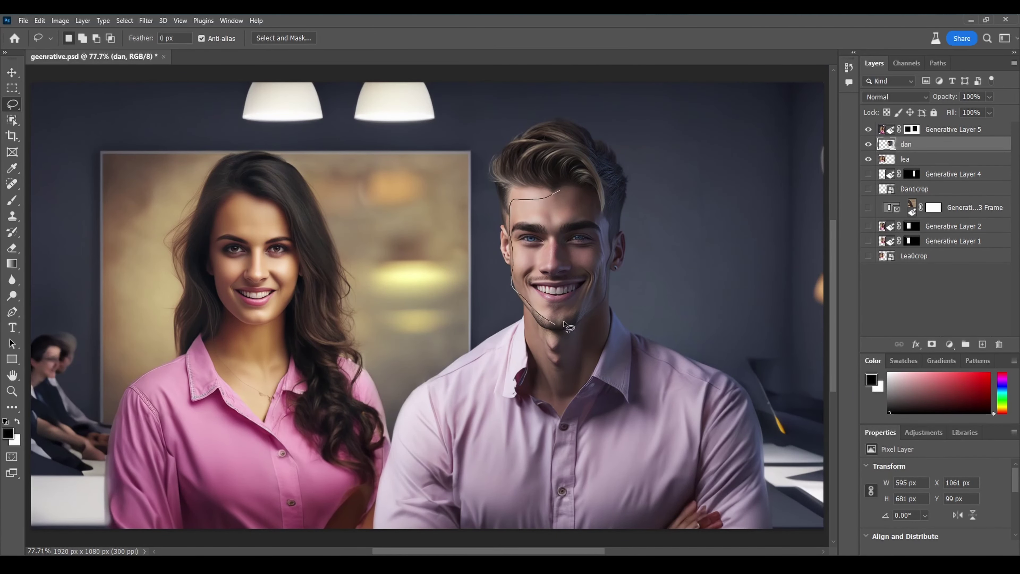
left_click_drag(584, 201, 560, 191)
left_click(490, 340)
type("yo")
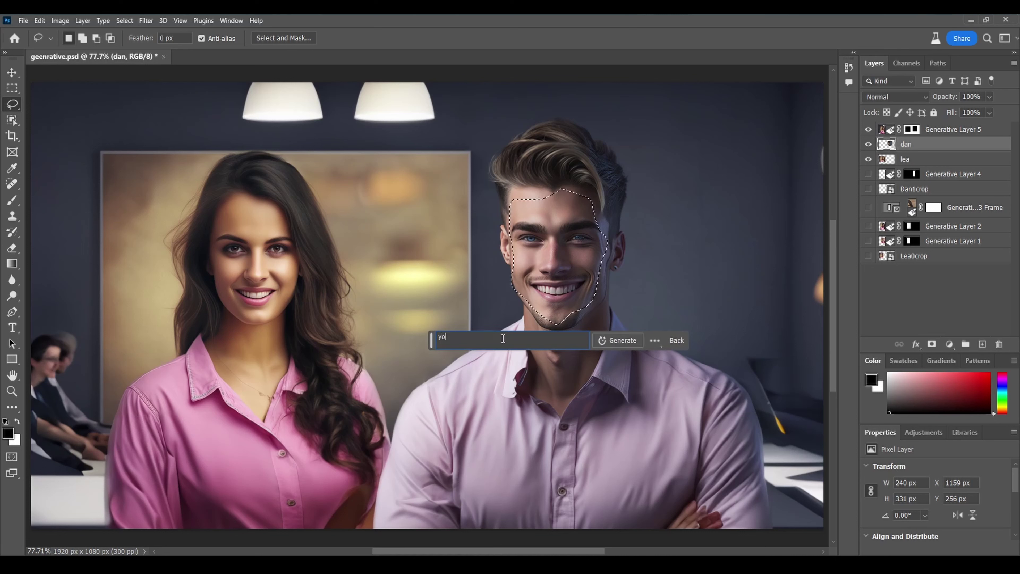
type("ung man with brown eyes")
type(" clen sh")
type("aved")
left_click(532, 336)
type("a")
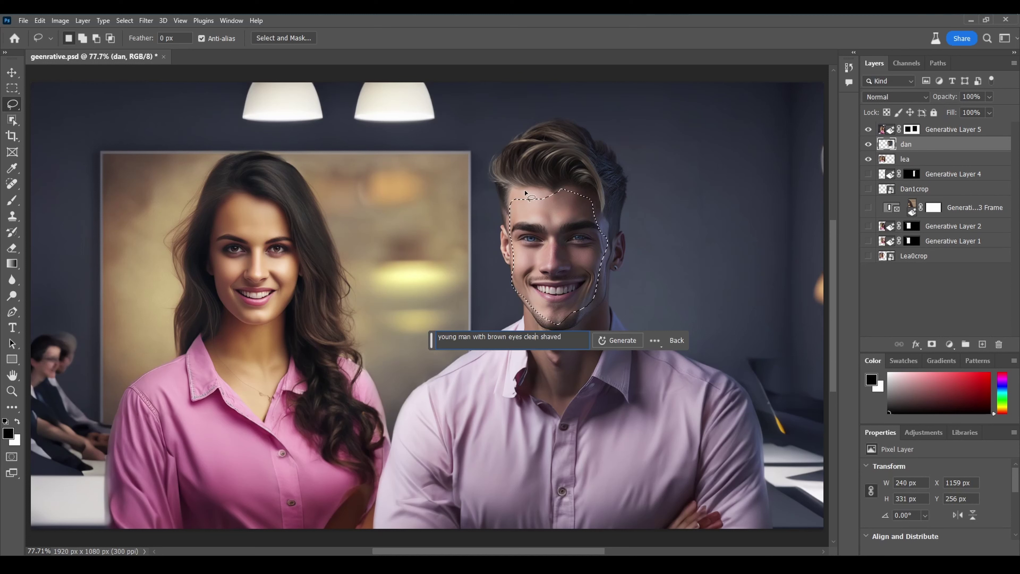
mouse_move(524, 189)
left_mouse_down()
mouse_move(553, 342)
mouse_move(506, 192)
left_mouse_up()
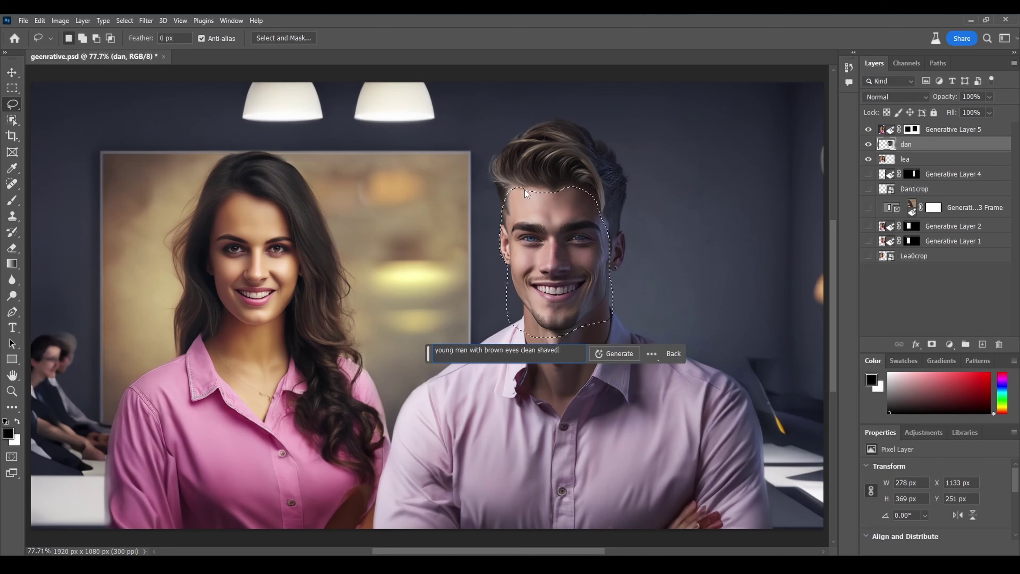
left_click(520, 350)
type("and")
Generate the face, view two variations, then generate a fresh set
left_click(614, 353)
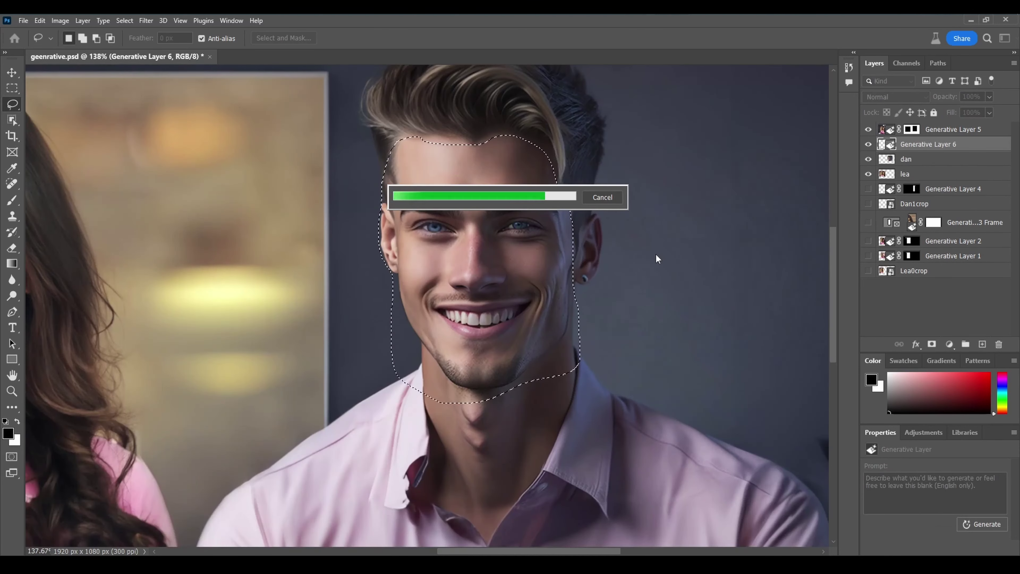
left_click(460, 427)
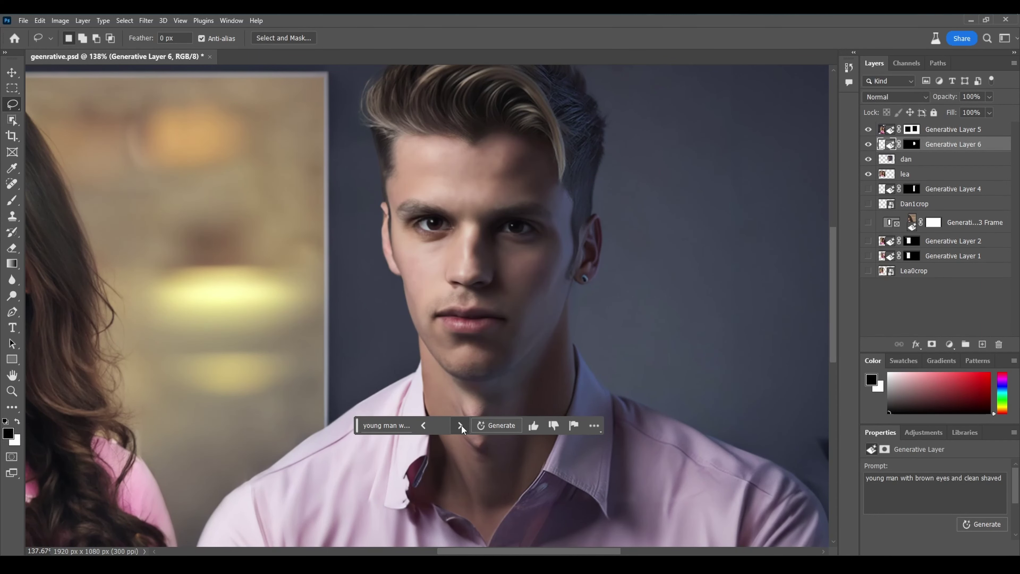
left_click(461, 427)
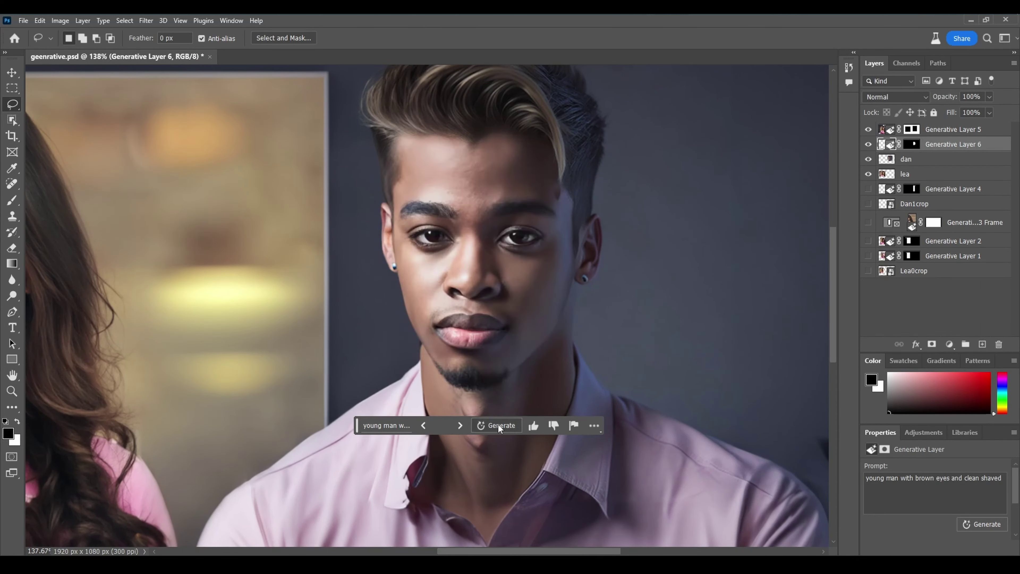
left_click(488, 424)
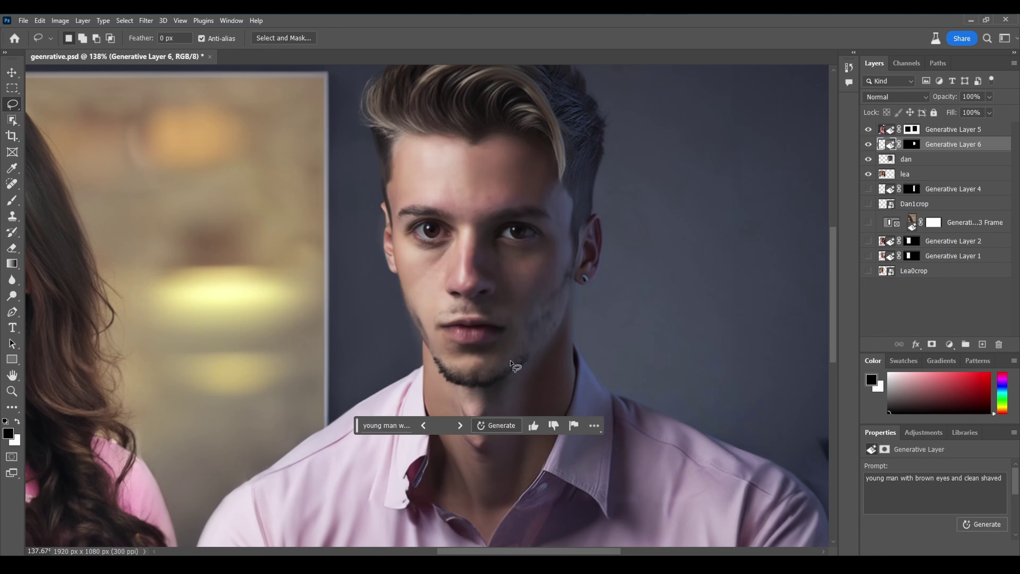
Replace 'clean shaved' in the prompt with 'no moustache, no stubble' and regenerate
left_click(407, 425)
left_click_drag(455, 422, 498, 422)
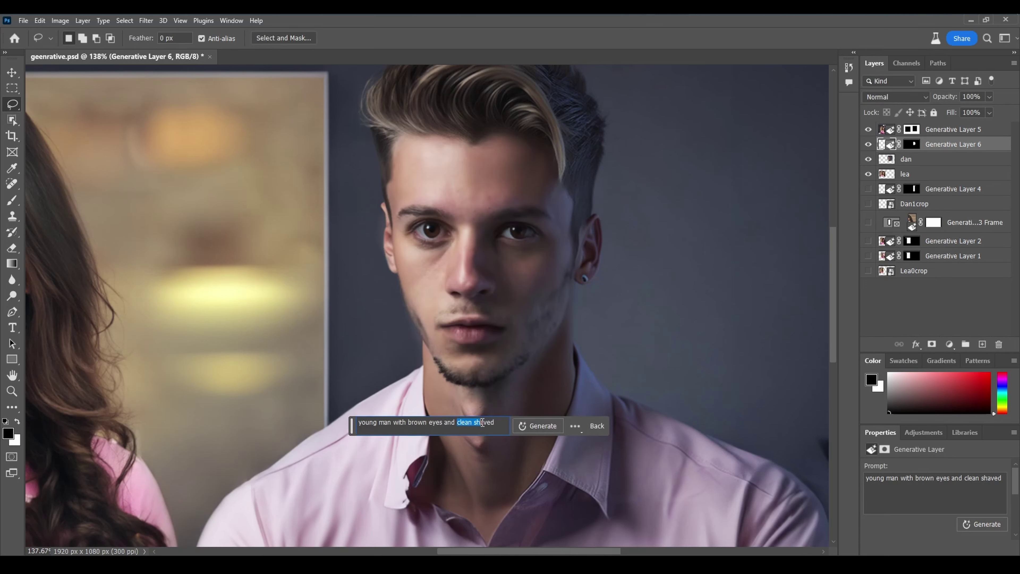
type("no bears, no m")
type("ou")
type("stache, no stubble")
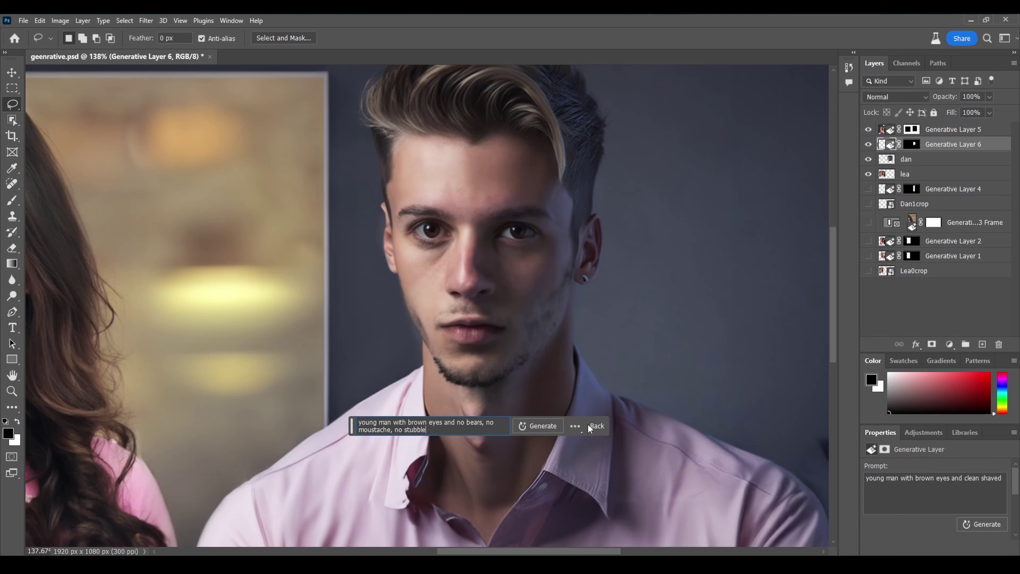
left_click(538, 425)
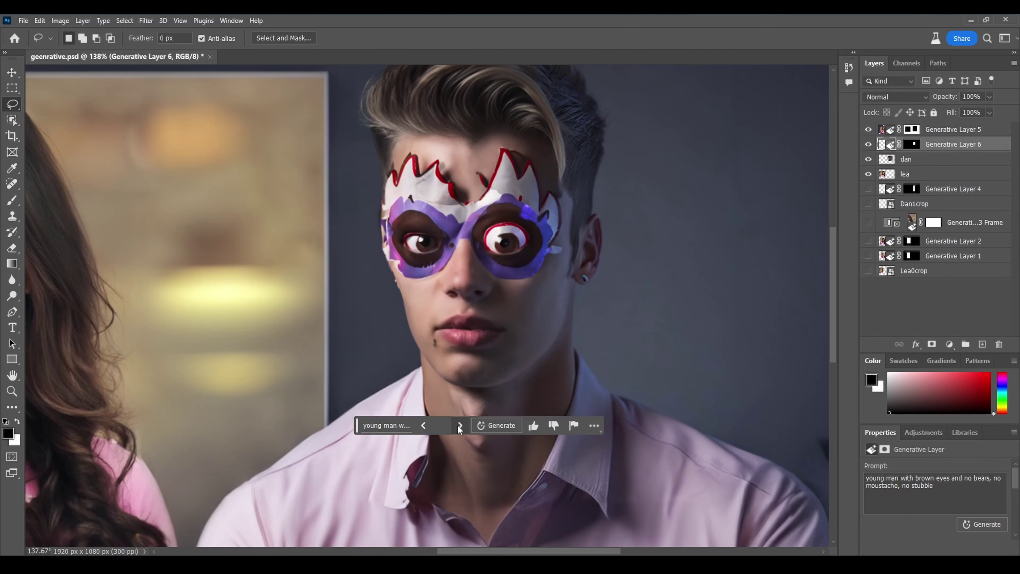
Cycle through the revised clean-shaven face variations
left_click(461, 425)
left_click(460, 426)
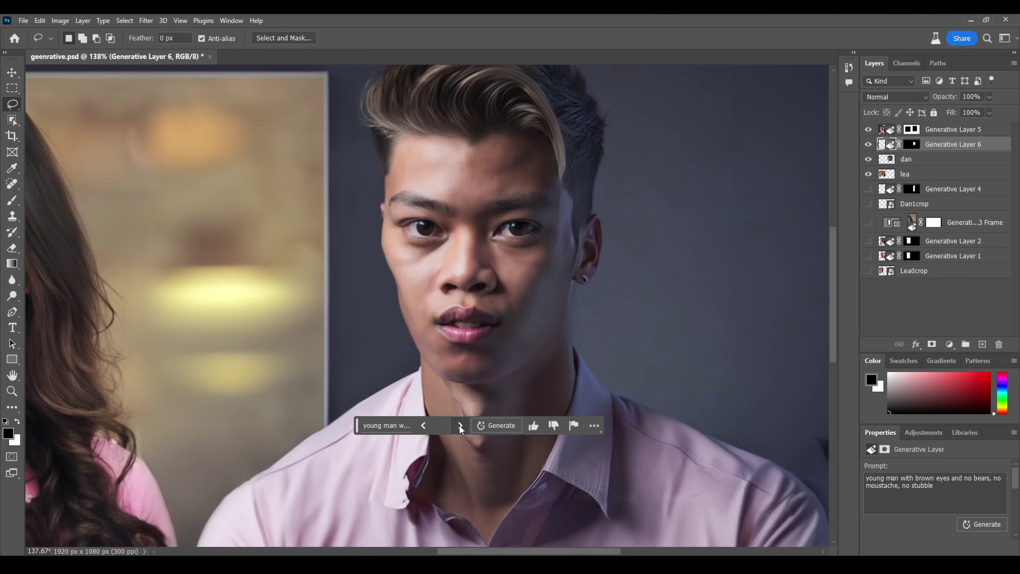
left_click(460, 426)
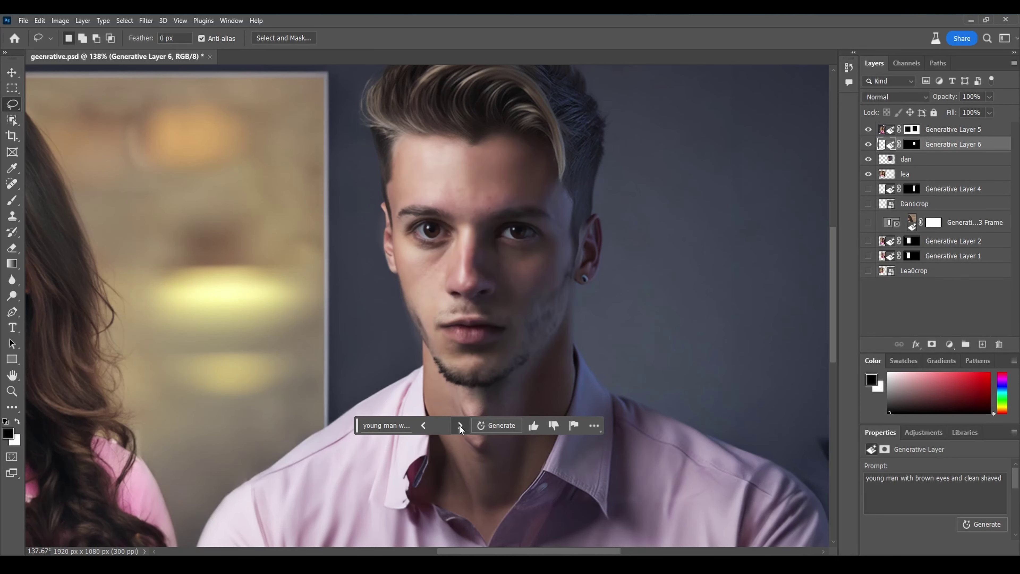
left_click(460, 426)
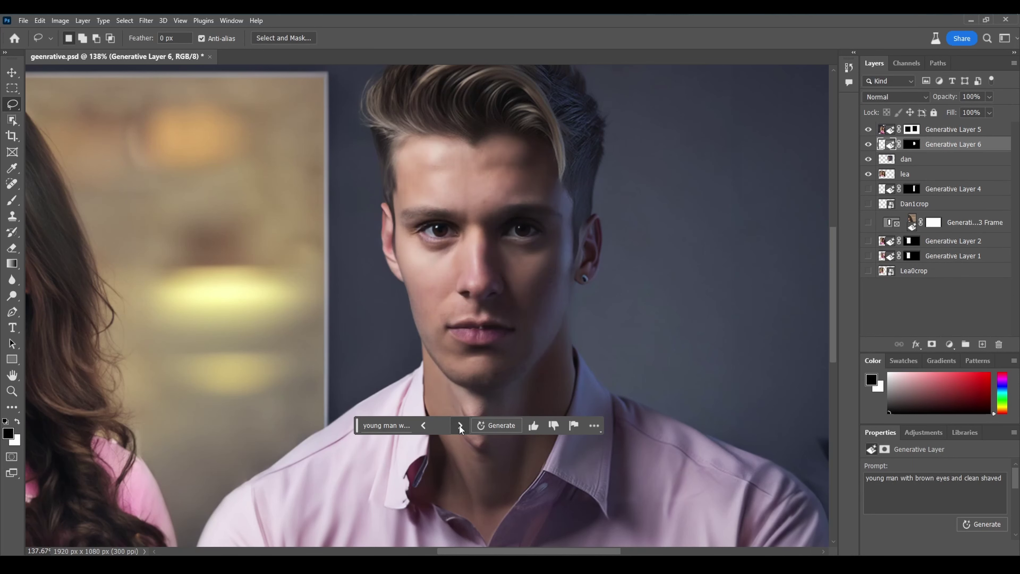
left_click(460, 425)
left_click(461, 425)
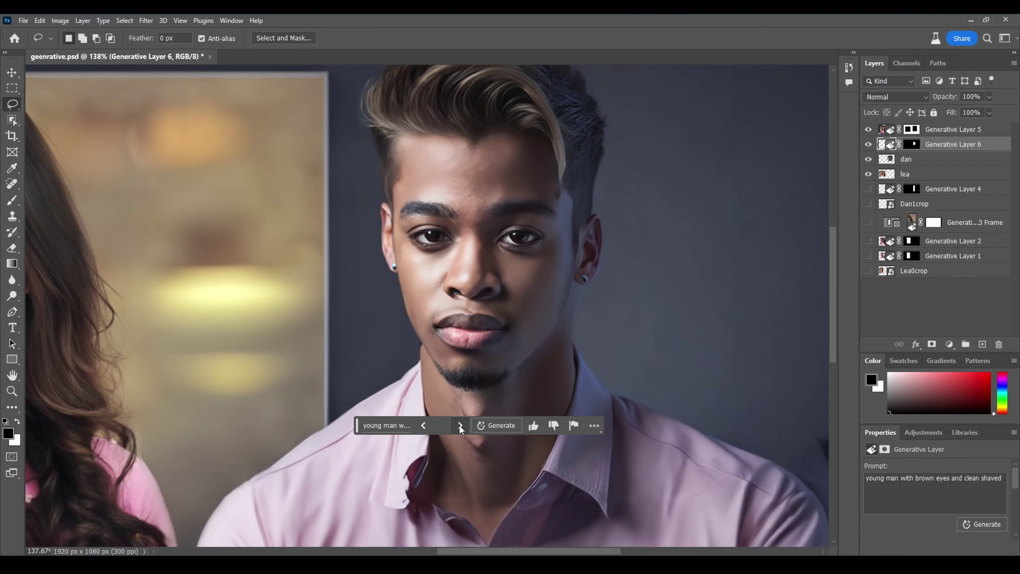
left_click(460, 426)
left_click(460, 426)
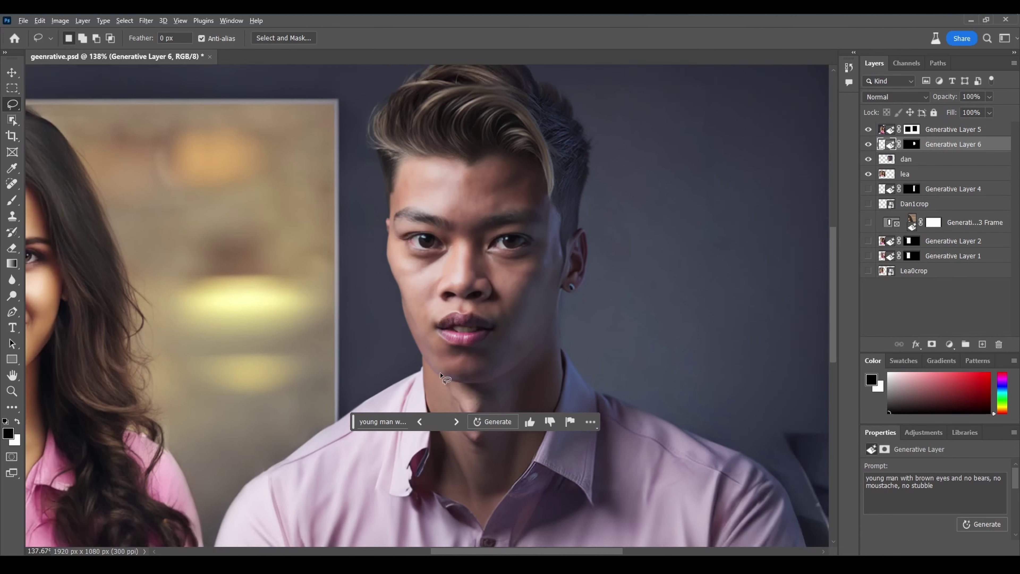
scroll(440, 377, "down", 3)
scroll(301, 360, "up", 3)
scroll(430, 264, "up", 2)
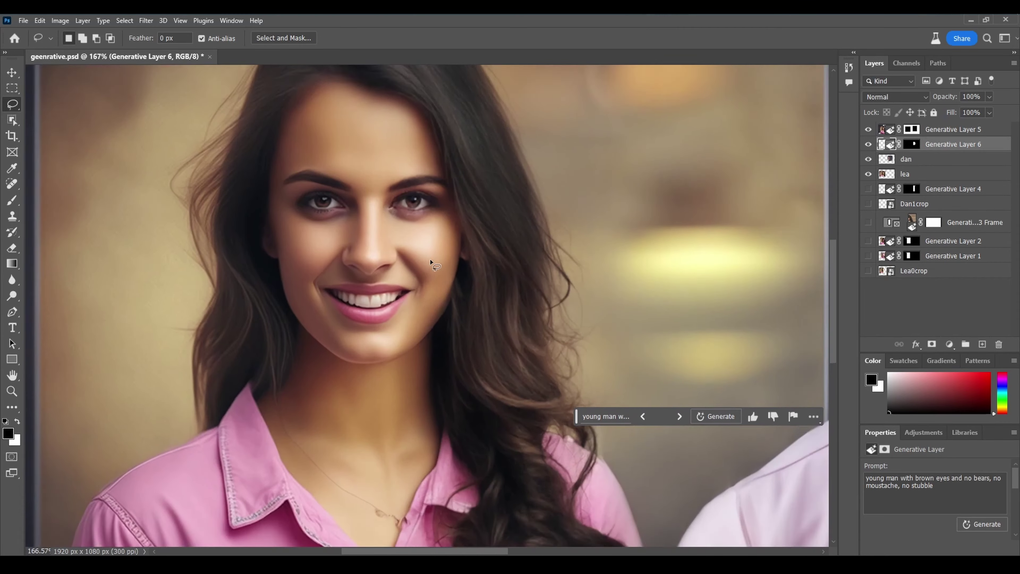
Outline the woman's face and generate it from 'young woman with blue eyes'
scroll(430, 263, "up", 1)
scroll(426, 227, "up", 1)
mouse_move(392, 158)
left_mouse_down()
mouse_move(263, 321)
mouse_move(394, 161)
left_mouse_up()
left_click(305, 476)
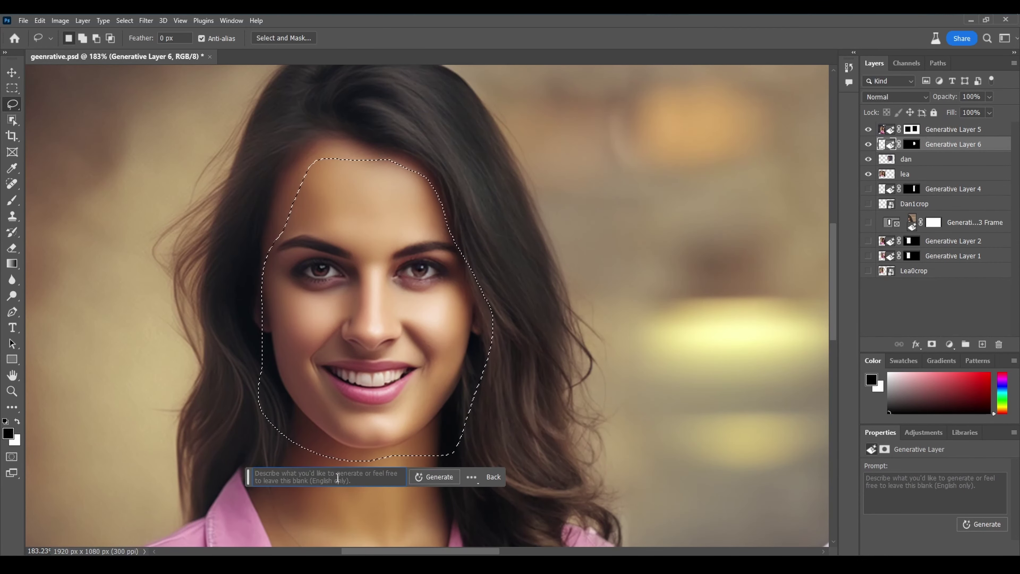
type("young woman with blue eyes")
left_click(434, 476)
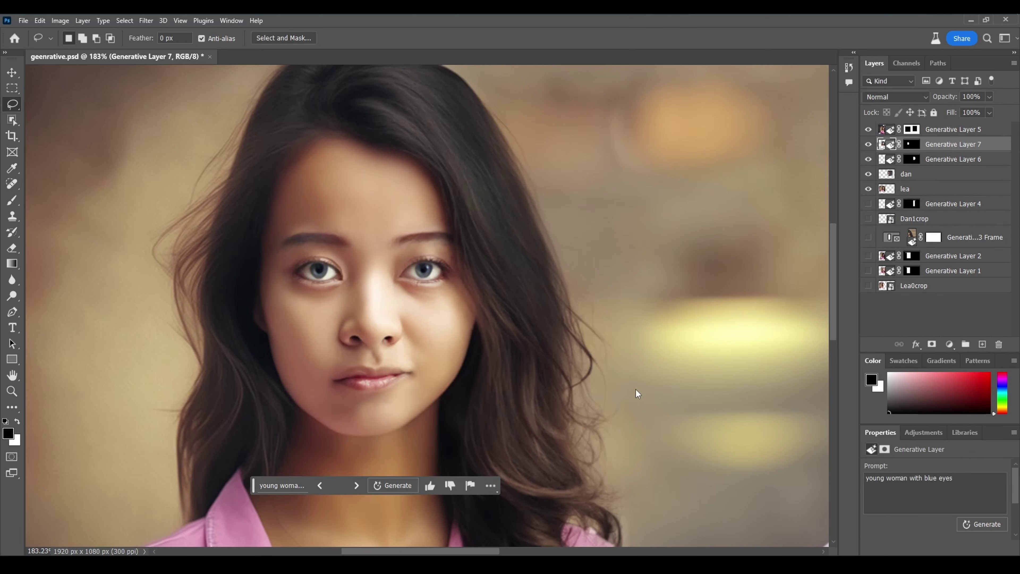
View two face variations, then generate a fresh set of results
left_click(356, 485)
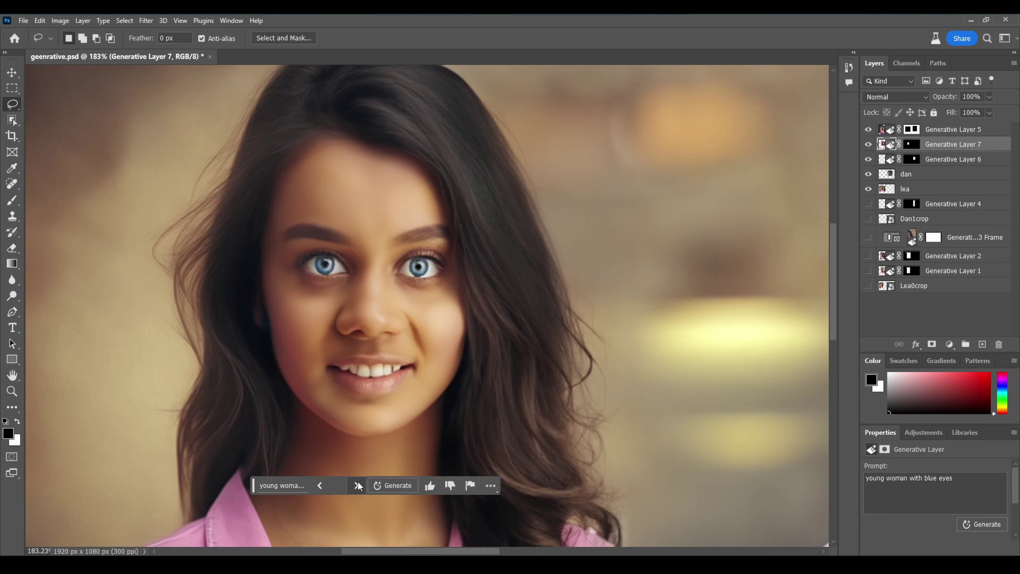
left_click(357, 486)
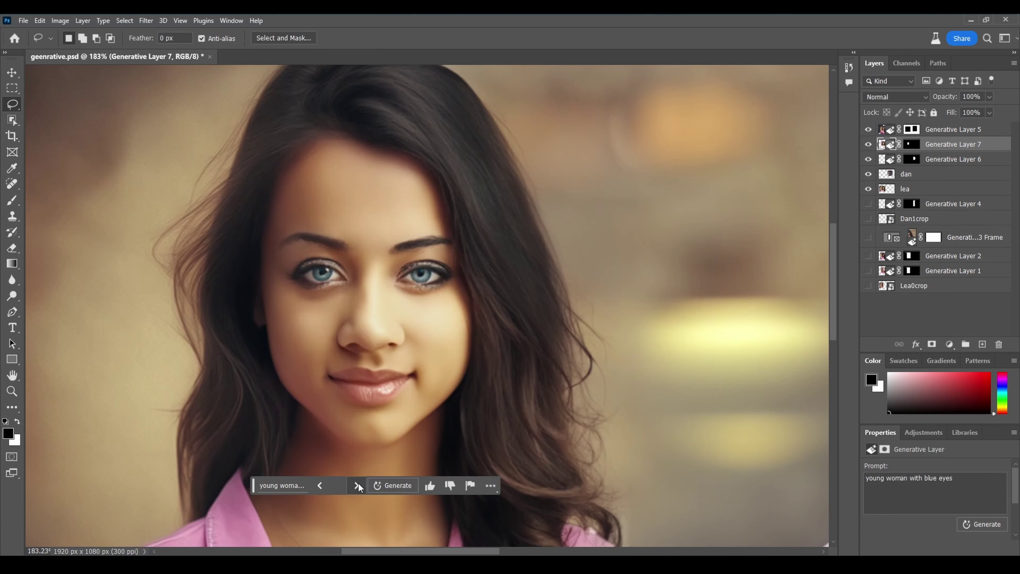
left_click(393, 485)
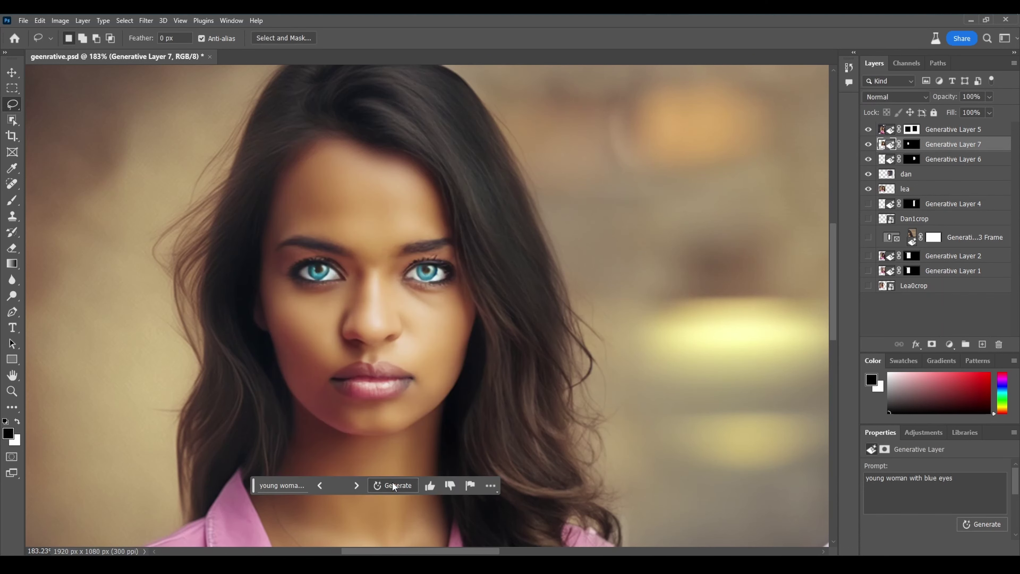
scroll(378, 265, "down", 2)
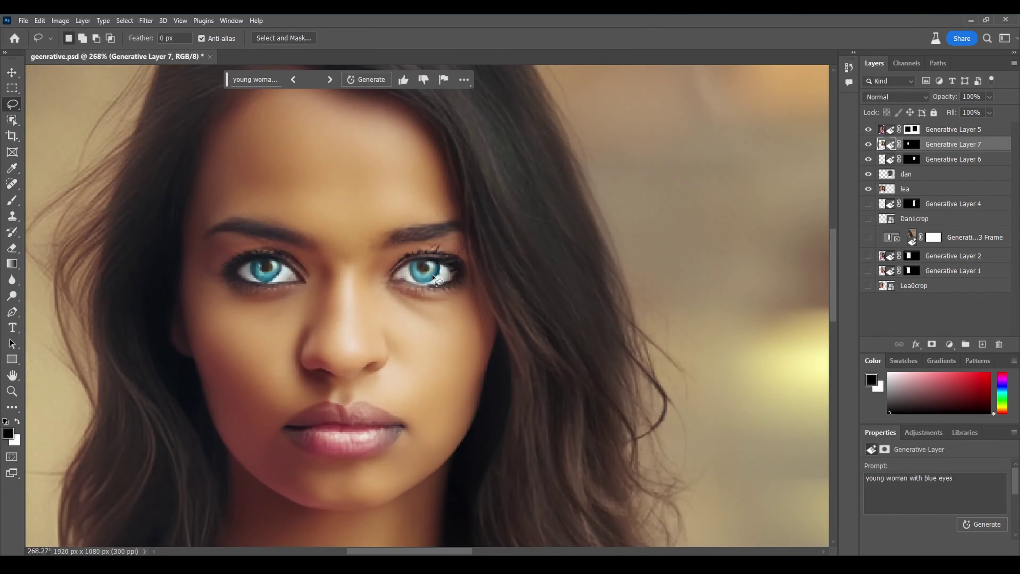
scroll(434, 245, "up", 4)
scroll(460, 355, "down", 3)
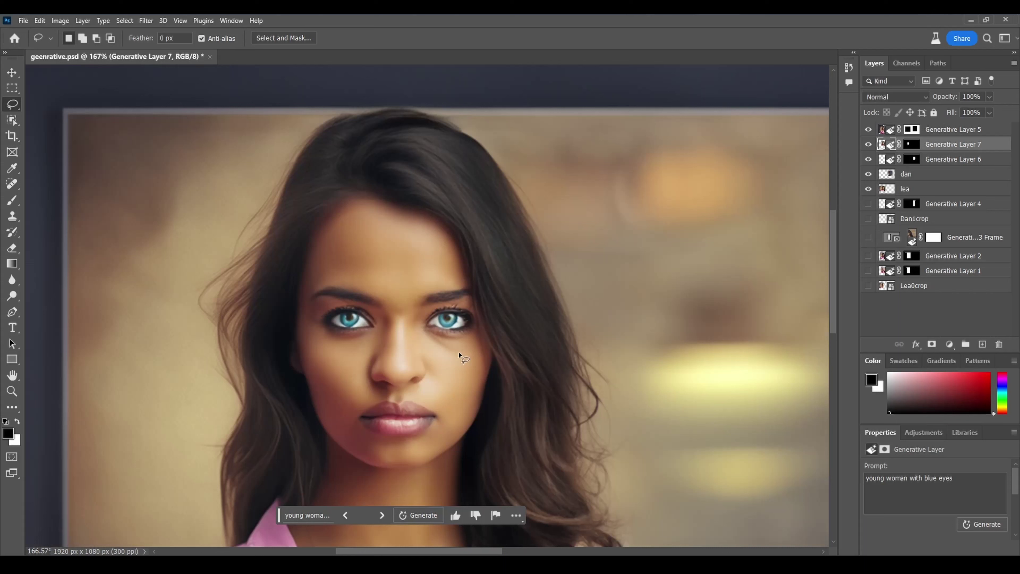
Cycle the new face variations to a serious-looking one with teal eyes
left_click(382, 514)
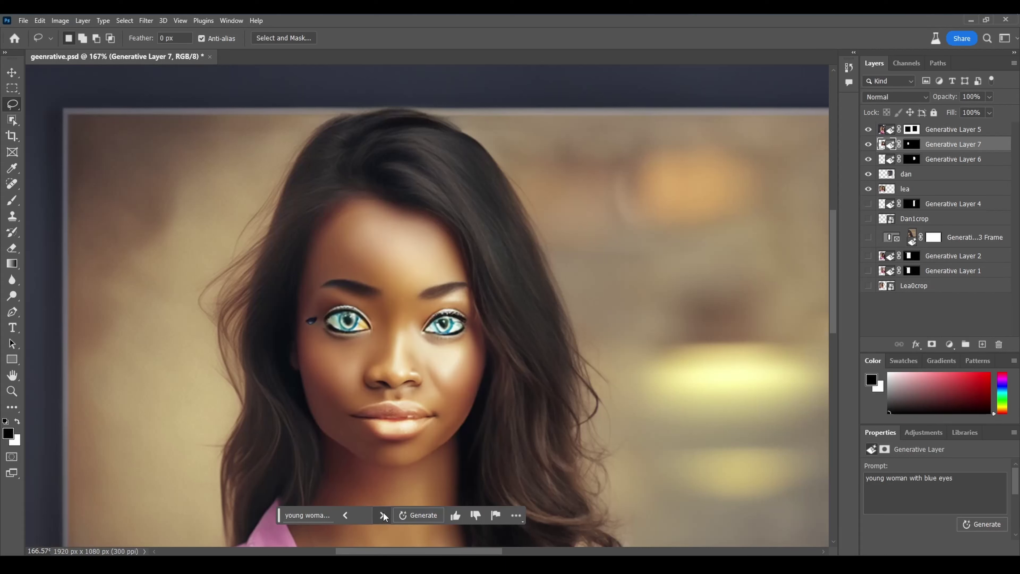
left_click(382, 515)
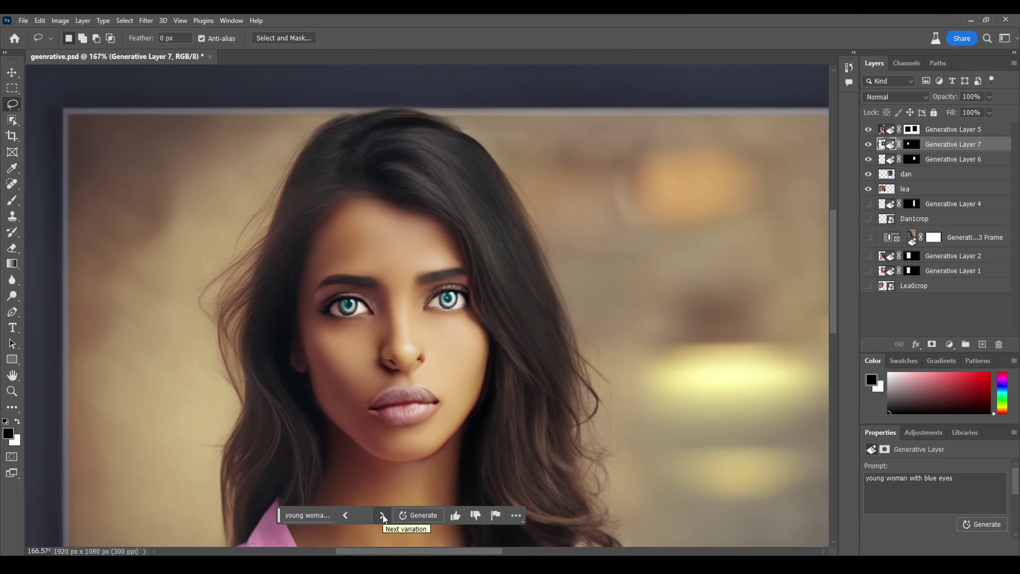
left_click(382, 516)
left_click(382, 515)
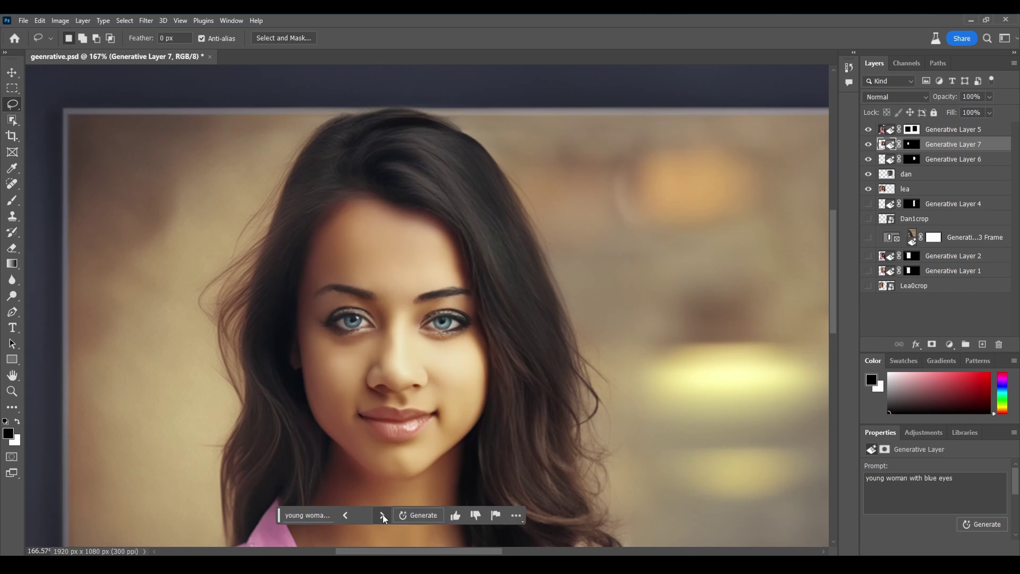
left_click(382, 516)
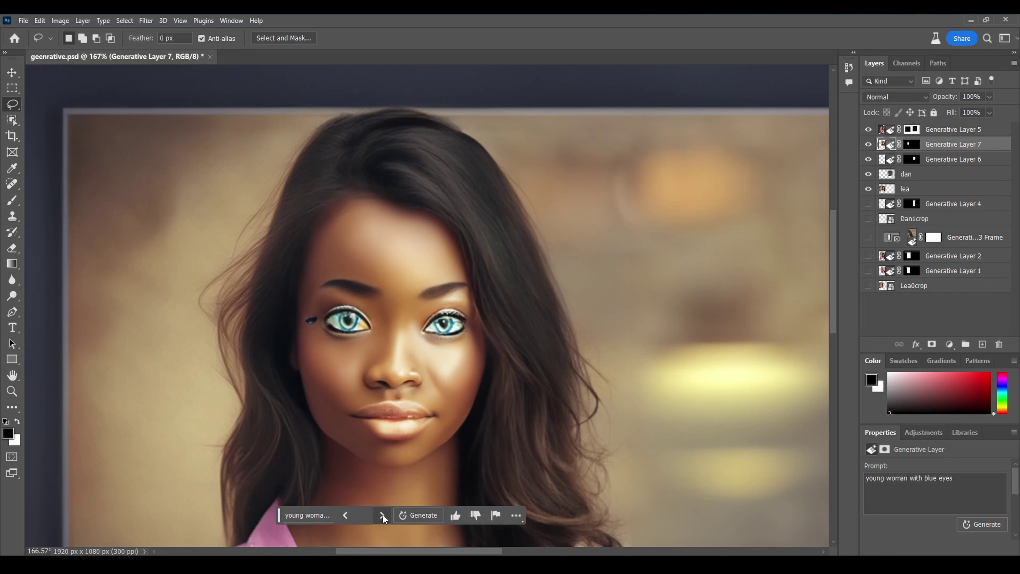
scroll(460, 311, "up", 5)
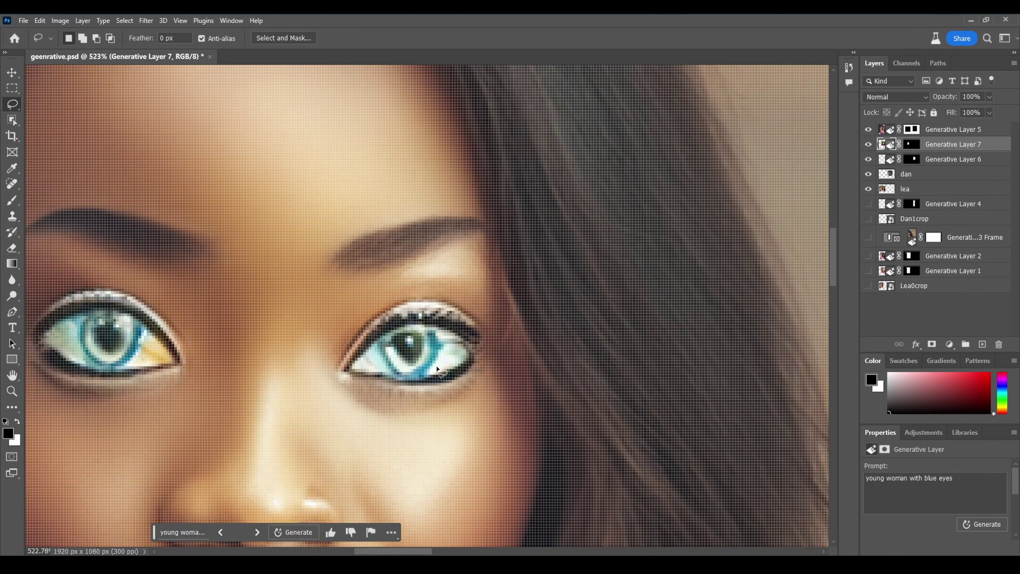
scroll(436, 368, "down", 3)
scroll(281, 361, "down", 2)
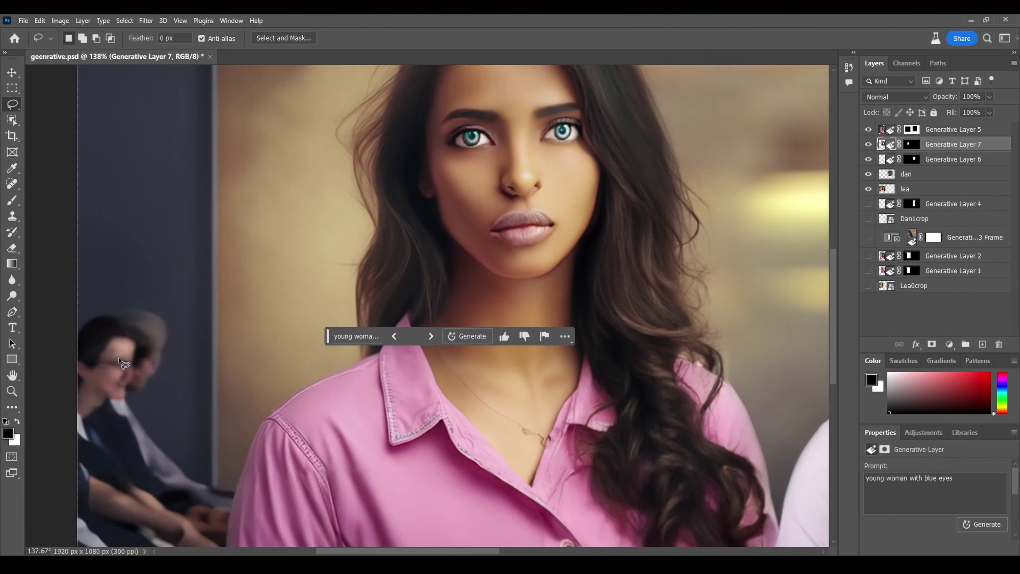
scroll(126, 359, "down", 2)
left_click_drag(669, 330, 491, 292)
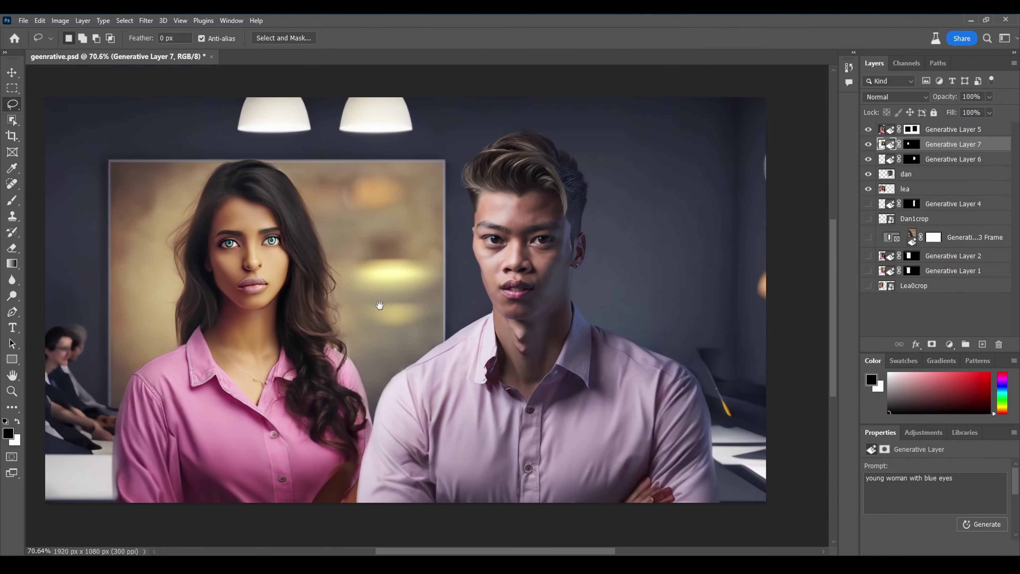
scroll(633, 351, "up", 2)
scroll(606, 365, "up", 2)
scroll(605, 364, "up", 1)
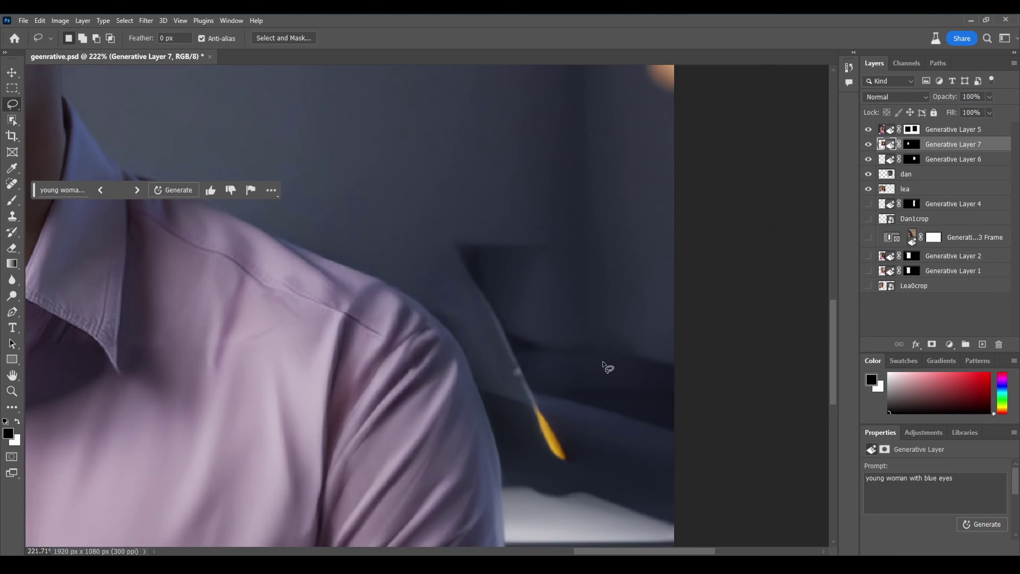
mouse_move(588, 403)
left_mouse_down()
mouse_move(537, 141)
mouse_move(594, 328)
left_mouse_up()
scroll(441, 322, "down", 3)
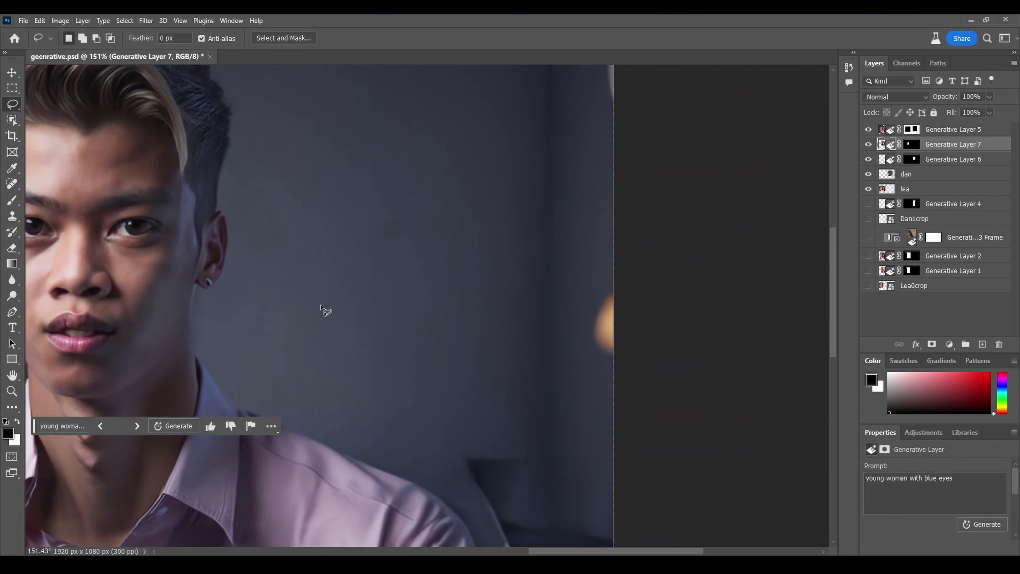
scroll(325, 309, "down", 3)
key("ctrl+0")
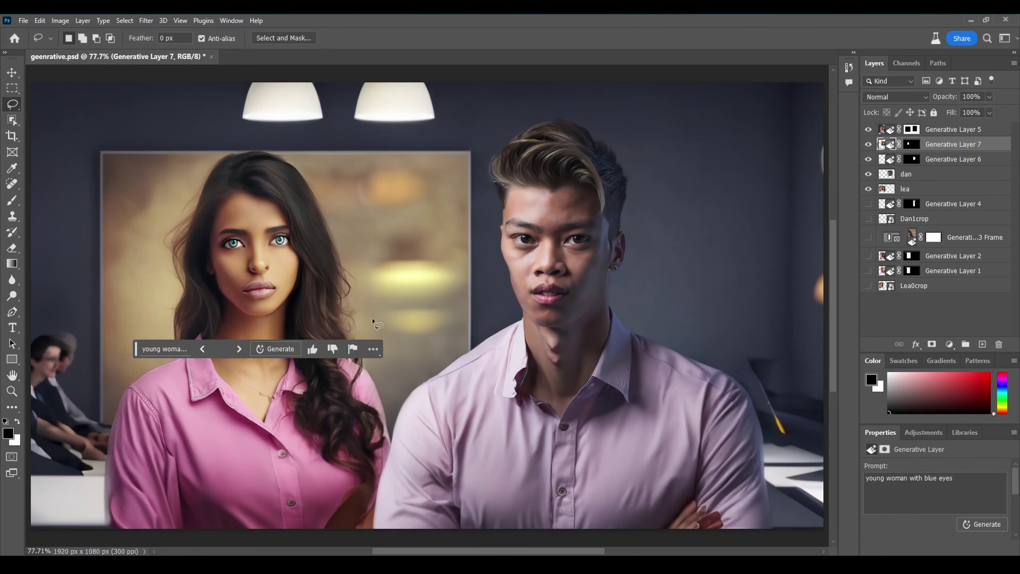
scroll(357, 421, "up", 2)
scroll(357, 421, "up", 2)
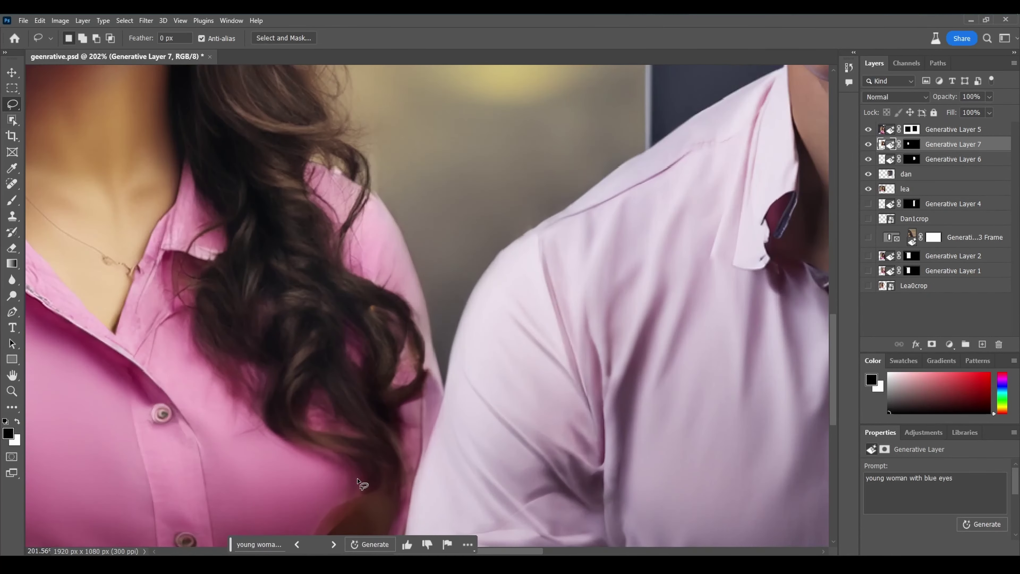
scroll(358, 421, "up", 2)
scroll(358, 422, "up", 2)
scroll(358, 422, "down", 2)
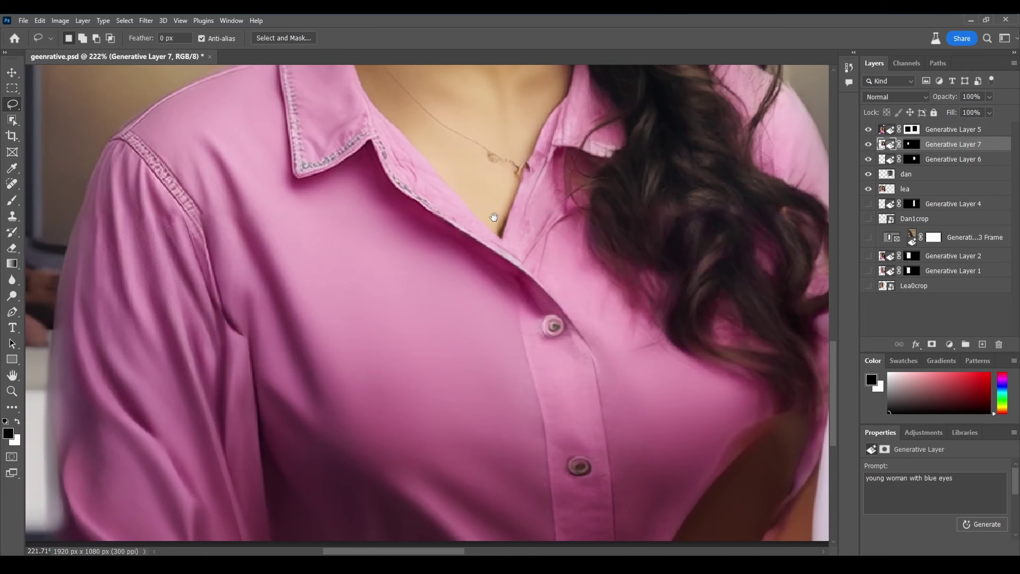
left_click_drag(490, 209, 102, 237)
scroll(533, 372, "right", 5)
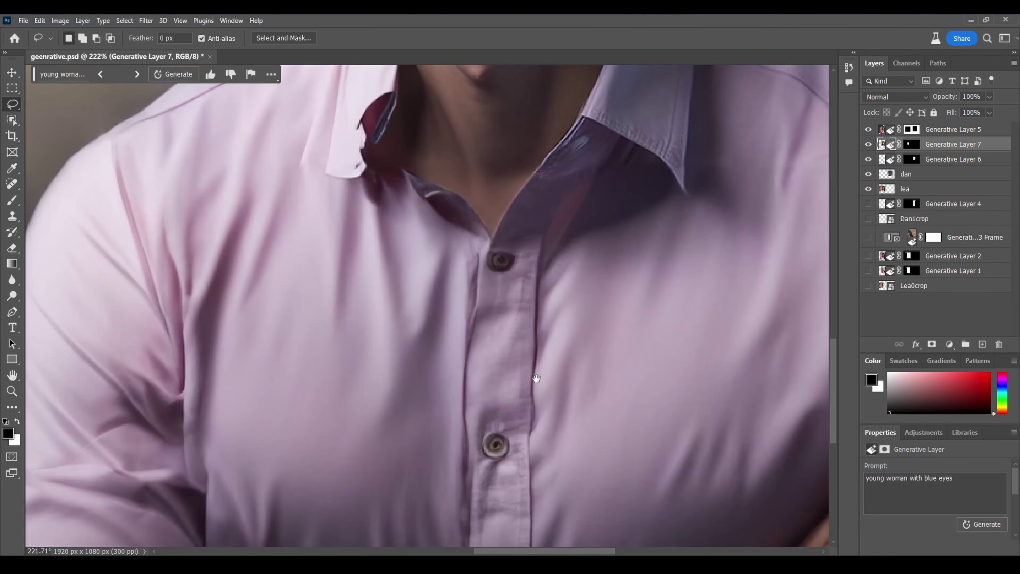
left_click_drag(490, 331, 363, 290)
scroll(603, 348, "up", 1)
scroll(603, 349, "right", 2)
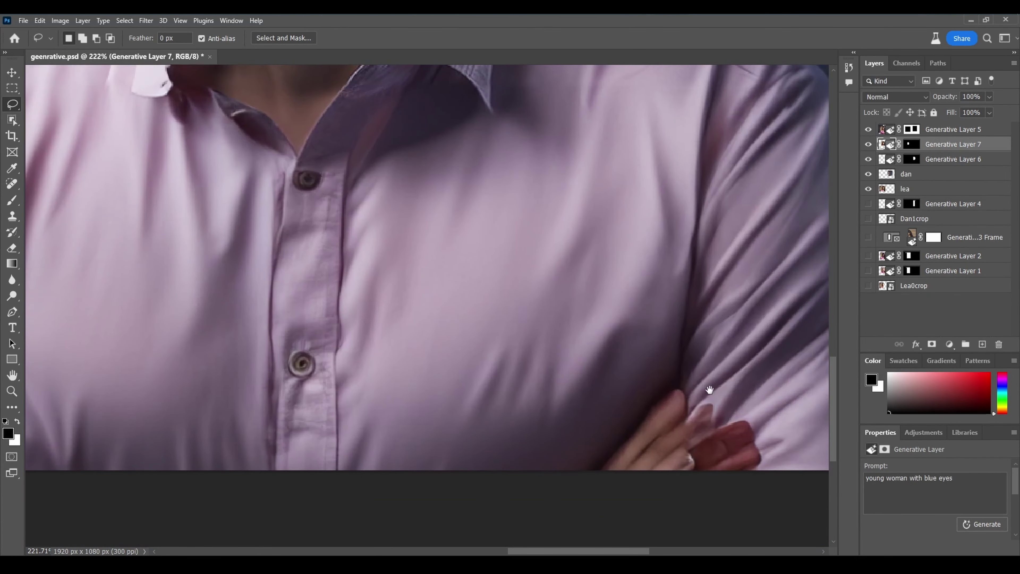
scroll(534, 342, "right", 5)
scroll(535, 342, "down", 1)
scroll(553, 346, "up", 1)
scroll(540, 386, "up", 1)
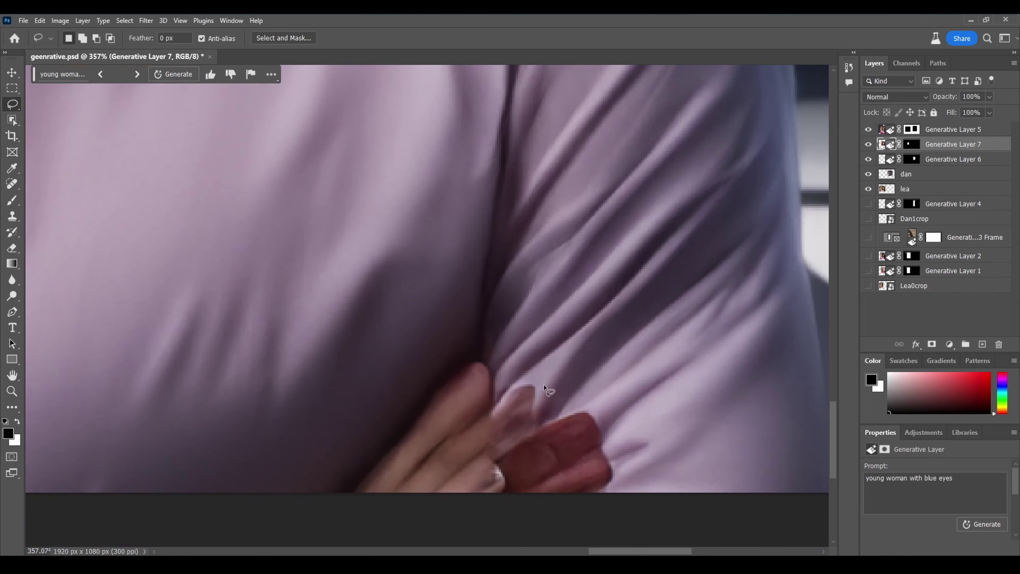
scroll(540, 384, "down", 2)
scroll(549, 379, "down", 2)
scroll(521, 337, "down", 1)
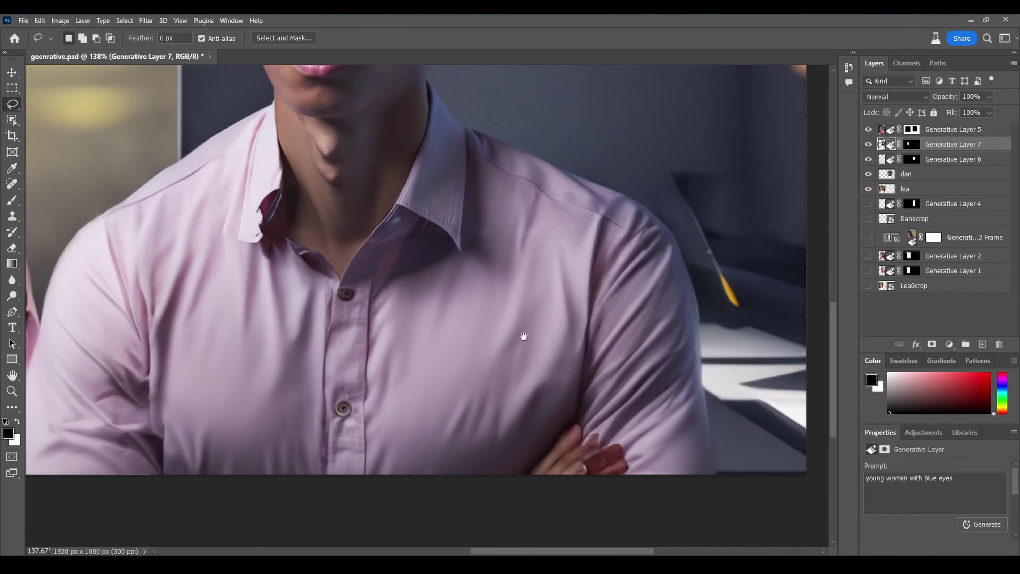
scroll(569, 357, "down", 1)
scroll(572, 361, "down", 2)
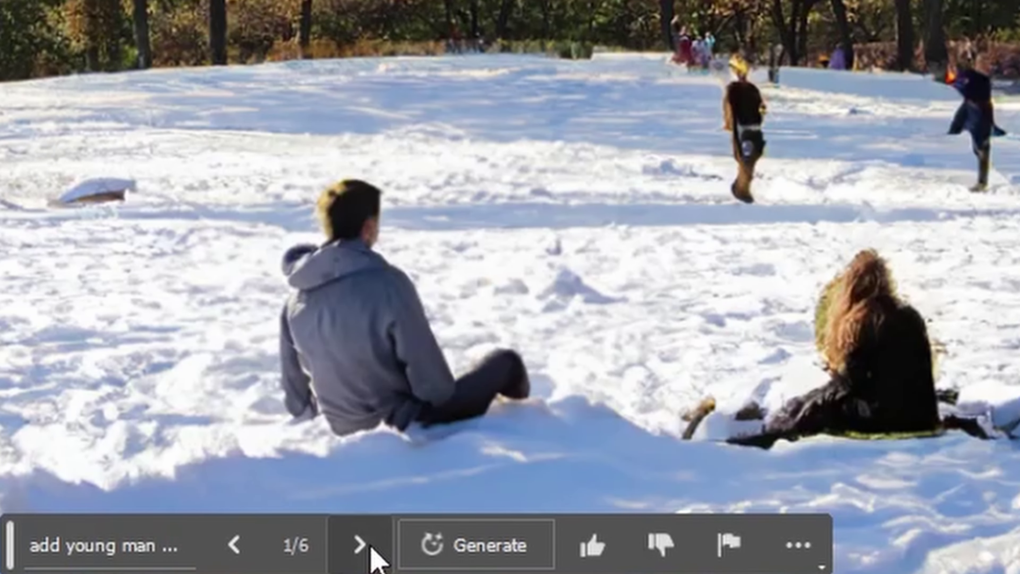
Step through the figure variations from 2/6, past a dog, to the walking man
left_click(370, 546)
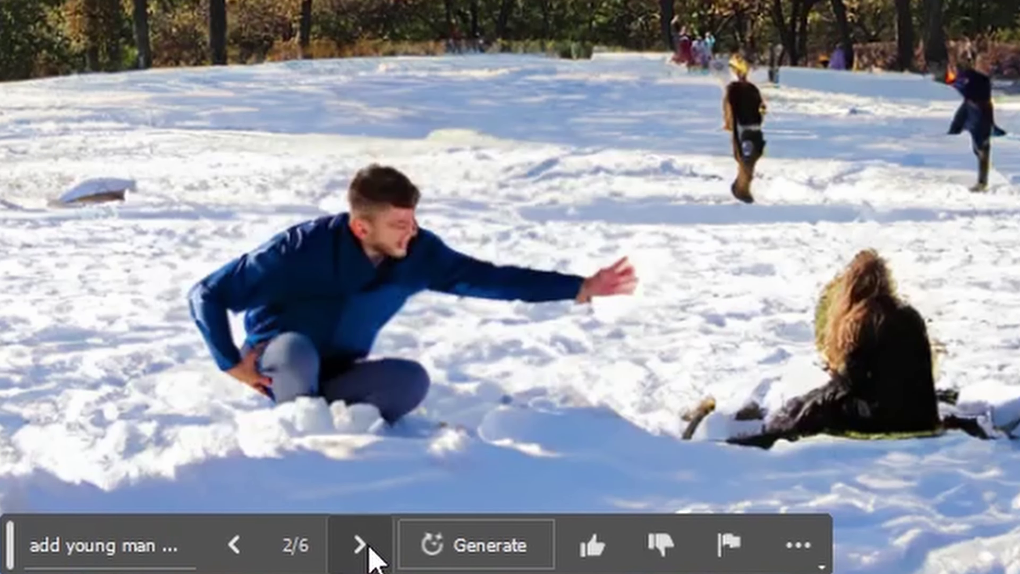
left_click(370, 547)
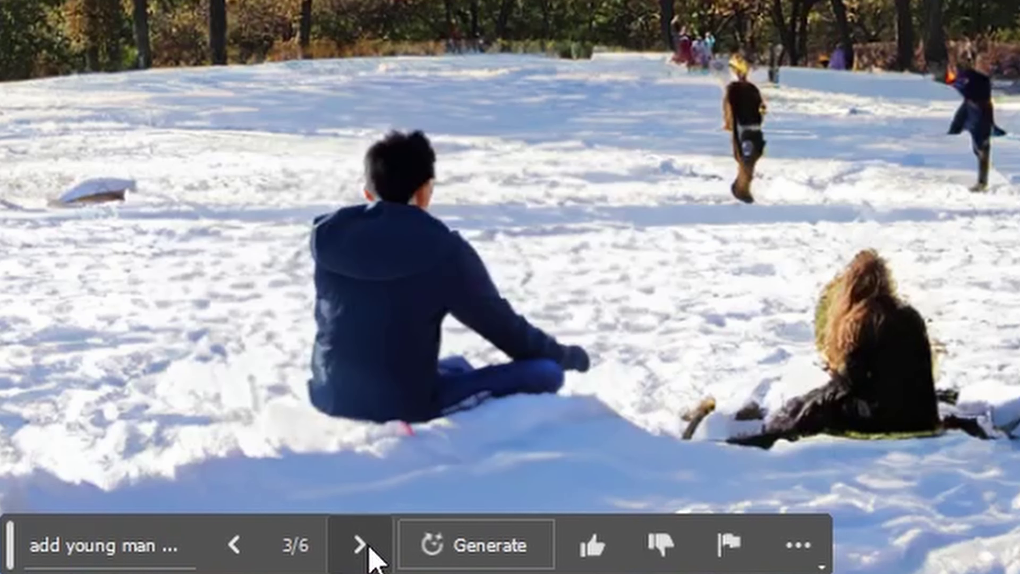
left_click(370, 550)
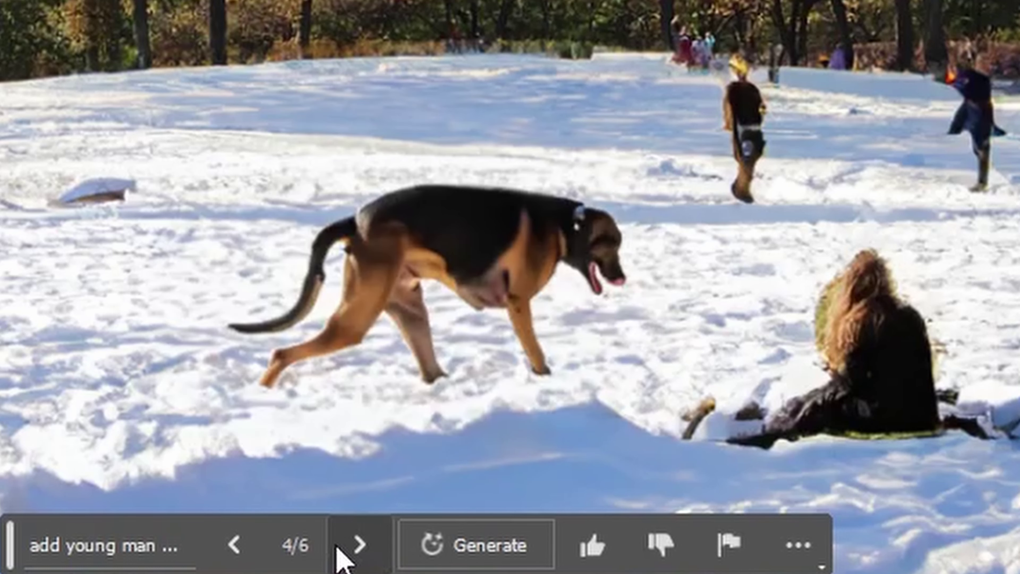
left_click(369, 546)
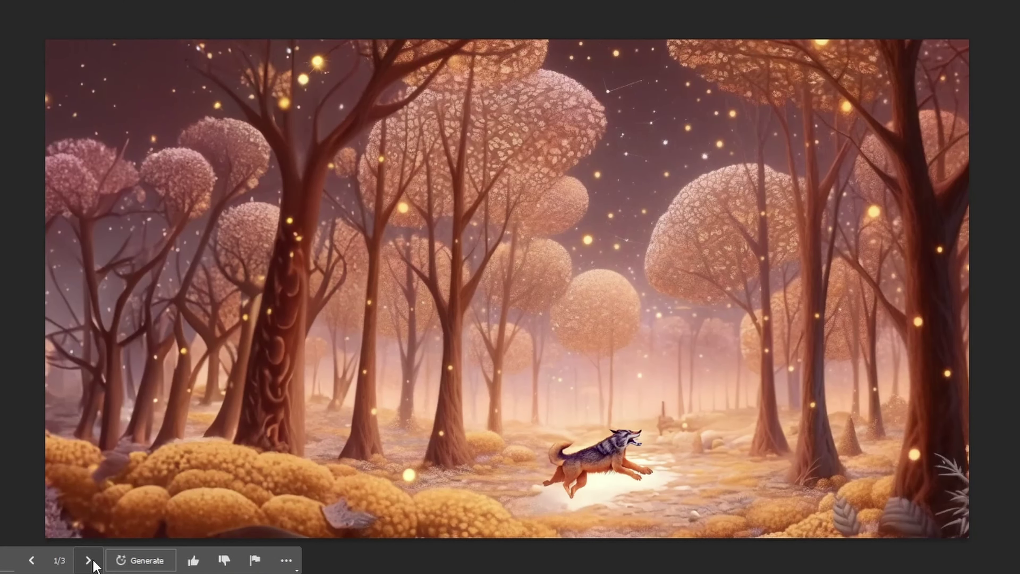
Compare forest-left variations 2 and 1, then return to variation 2 of 3
left_click(89, 560)
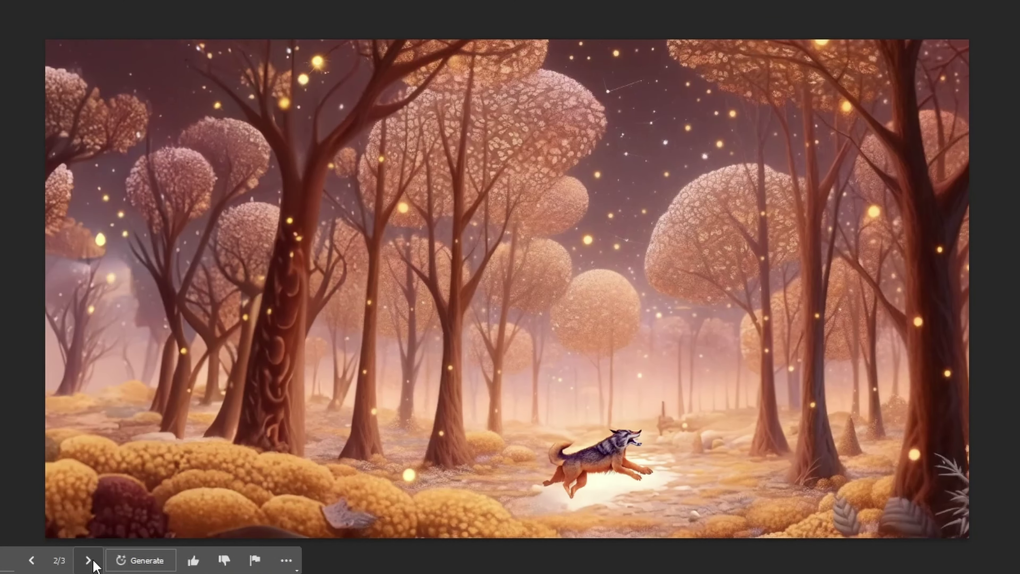
left_click(32, 560)
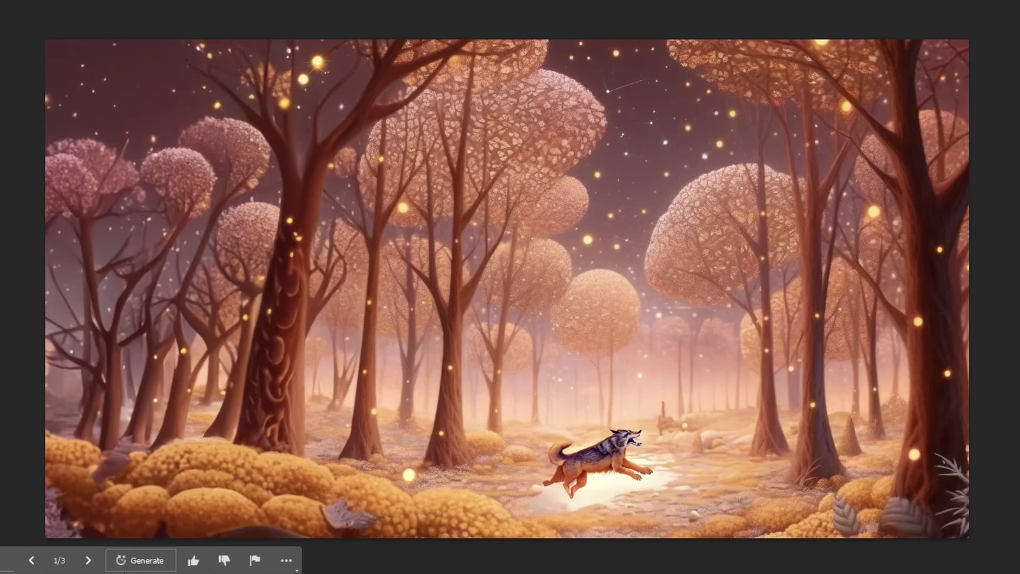
left_click(90, 561)
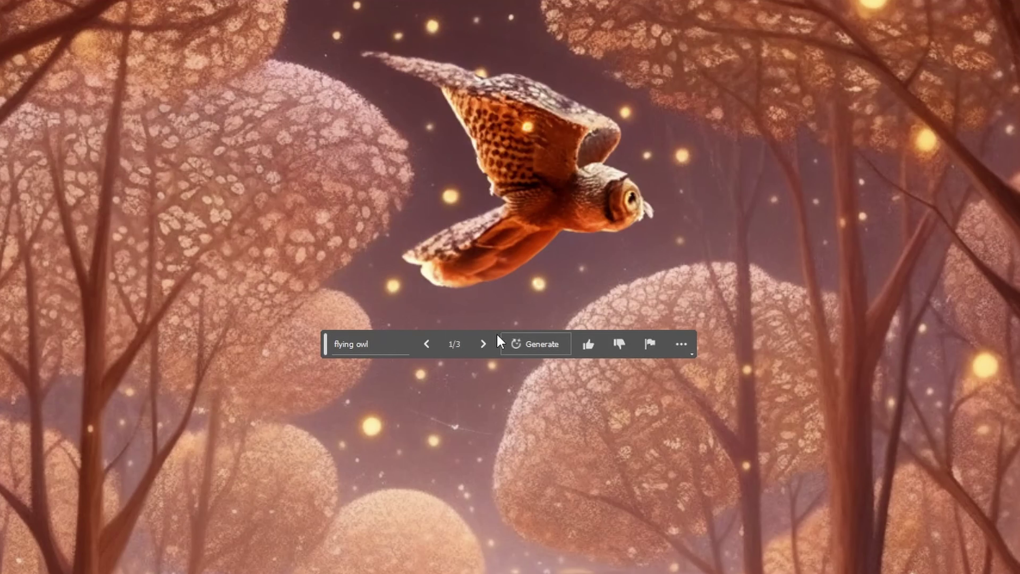
View owl variations 2 and 3, then return to the pale-faced owl at 2/3
left_click(484, 344)
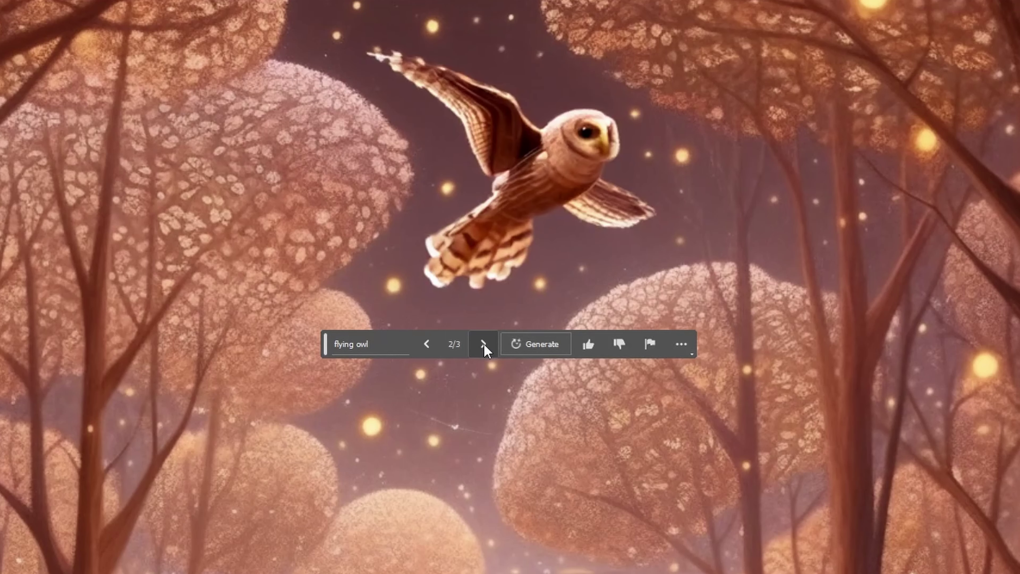
left_click(484, 344)
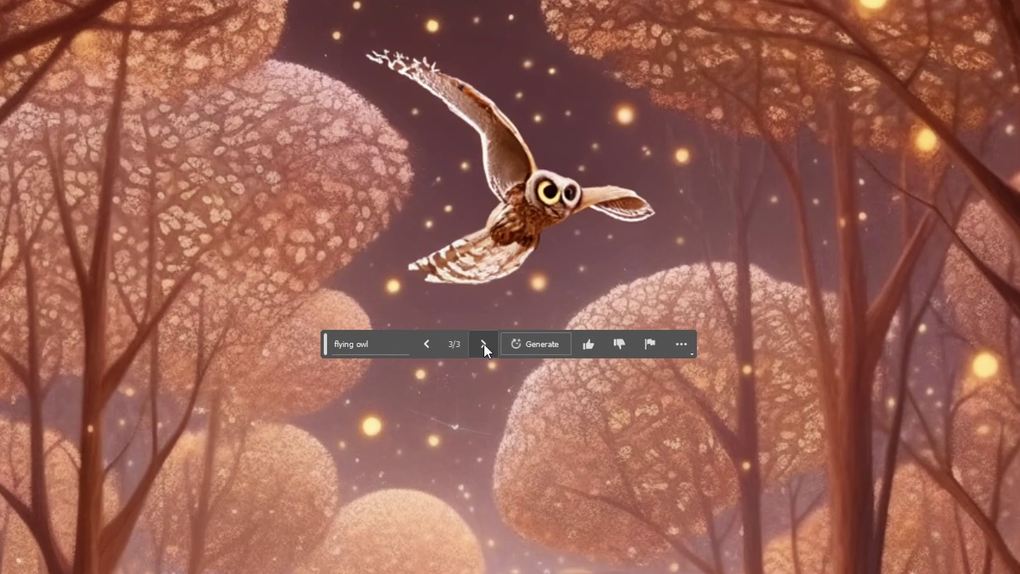
left_click(427, 344)
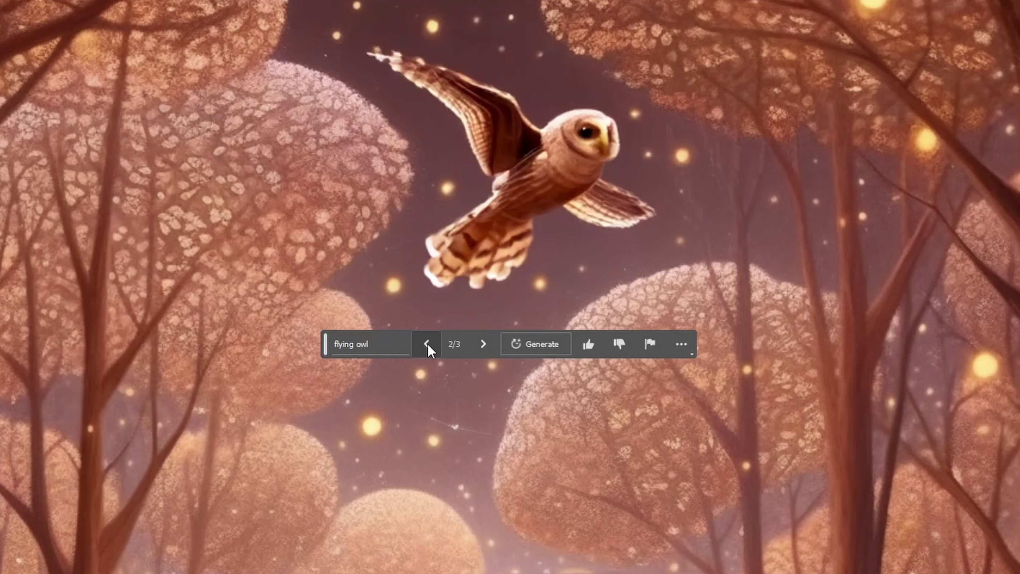